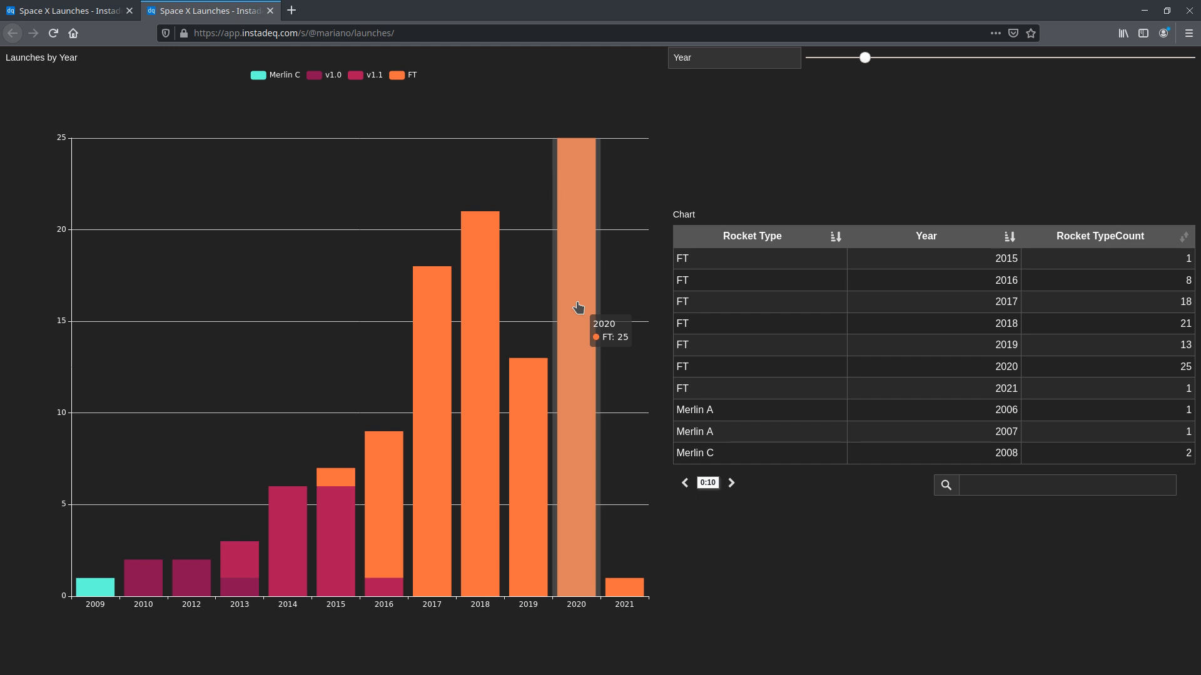
Filter the launches chart's data table by FT
{"action": "type", "text": "FT"}
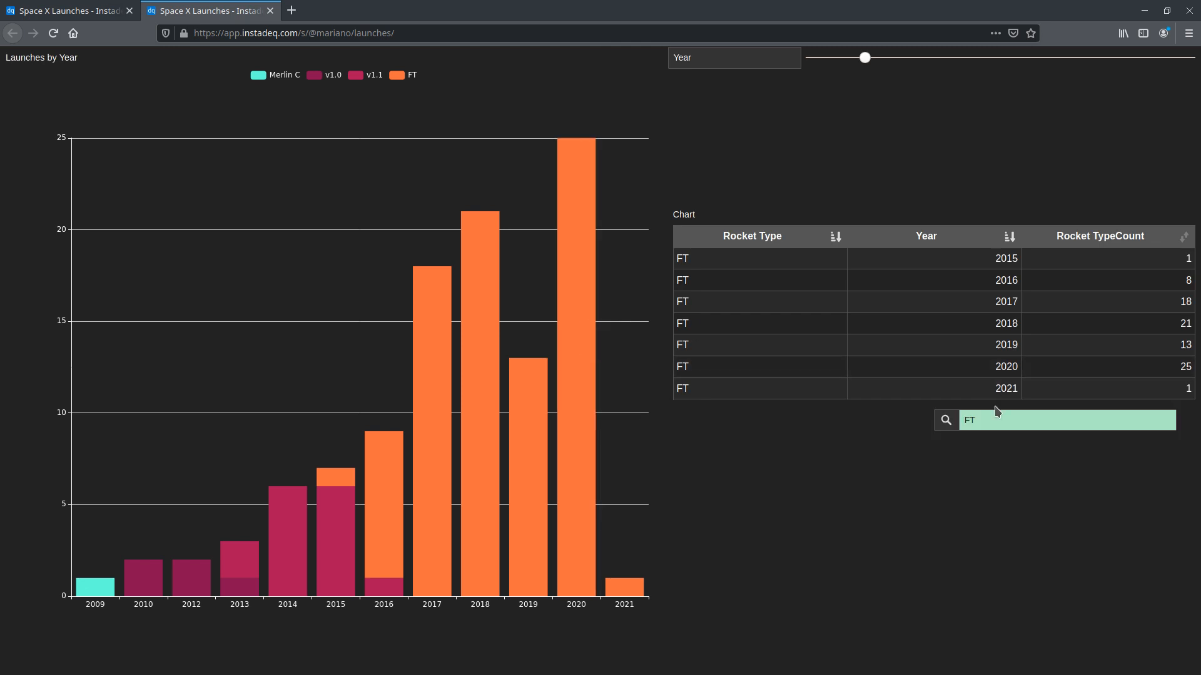
In the Space X Launches project that holds the HTTP Request, add the first launch's launch_year field to the item basket
{"action": "left_click", "coordinate": [85, 14]}
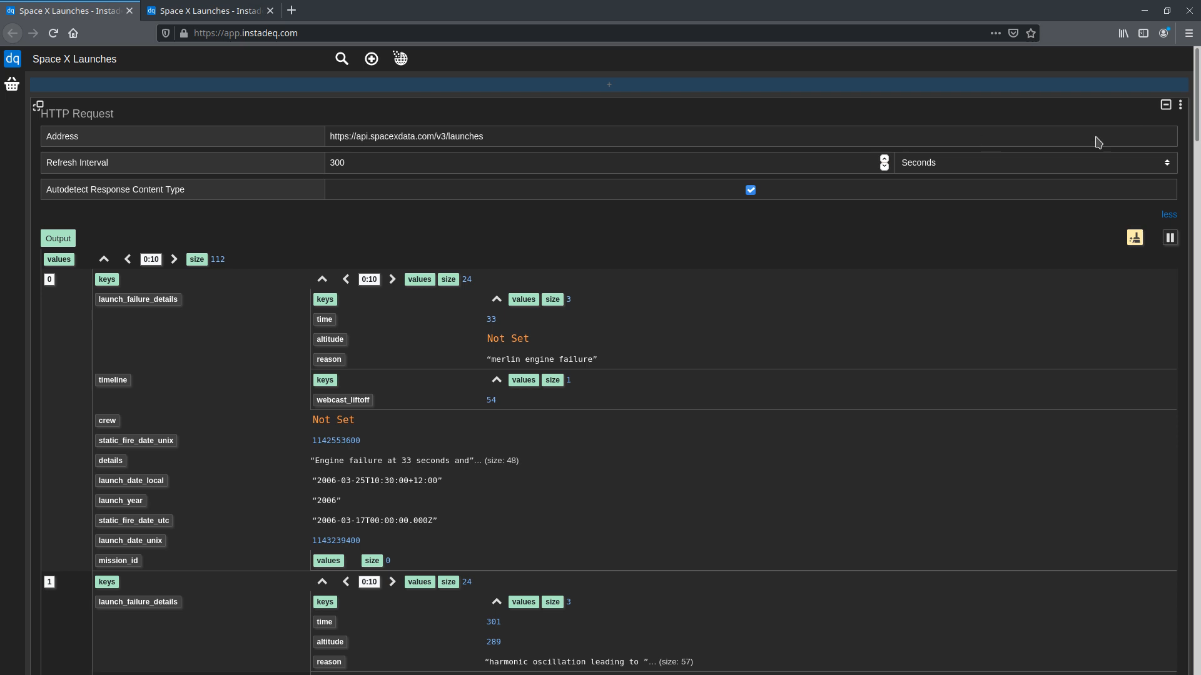
{"action": "scroll", "coordinate": [487, 291], "scroll_direction": "down", "scroll_amount": 10}
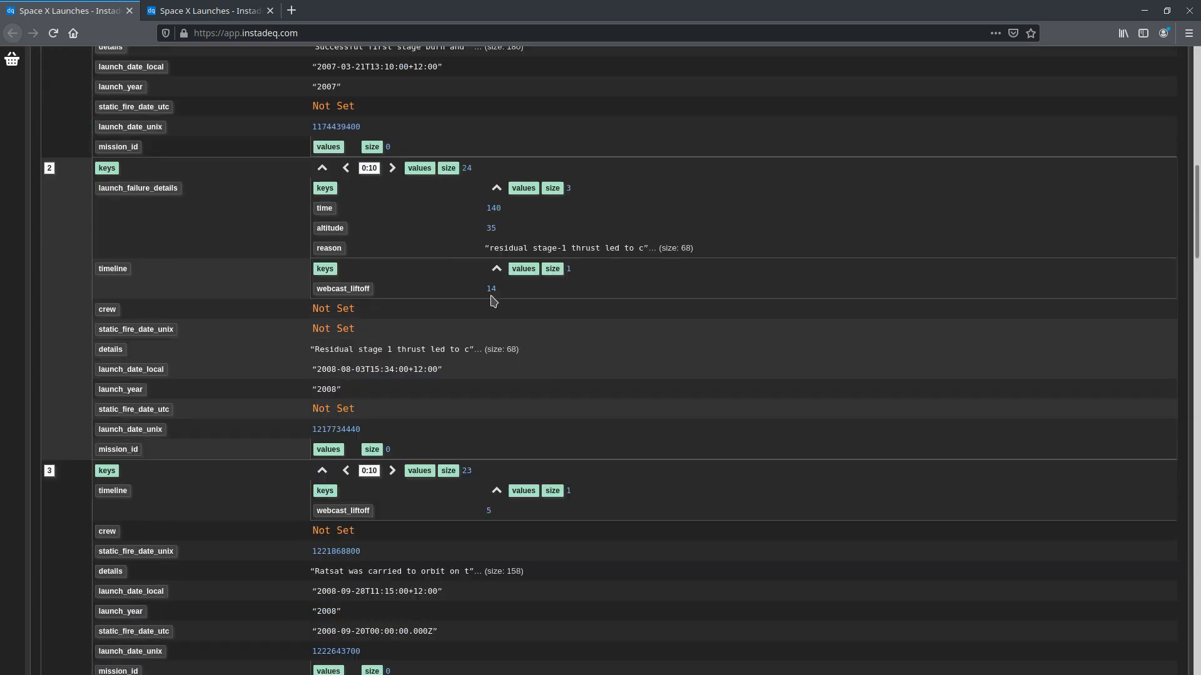
{"action": "scroll", "coordinate": [494, 301], "scroll_direction": "up", "scroll_amount": 7}
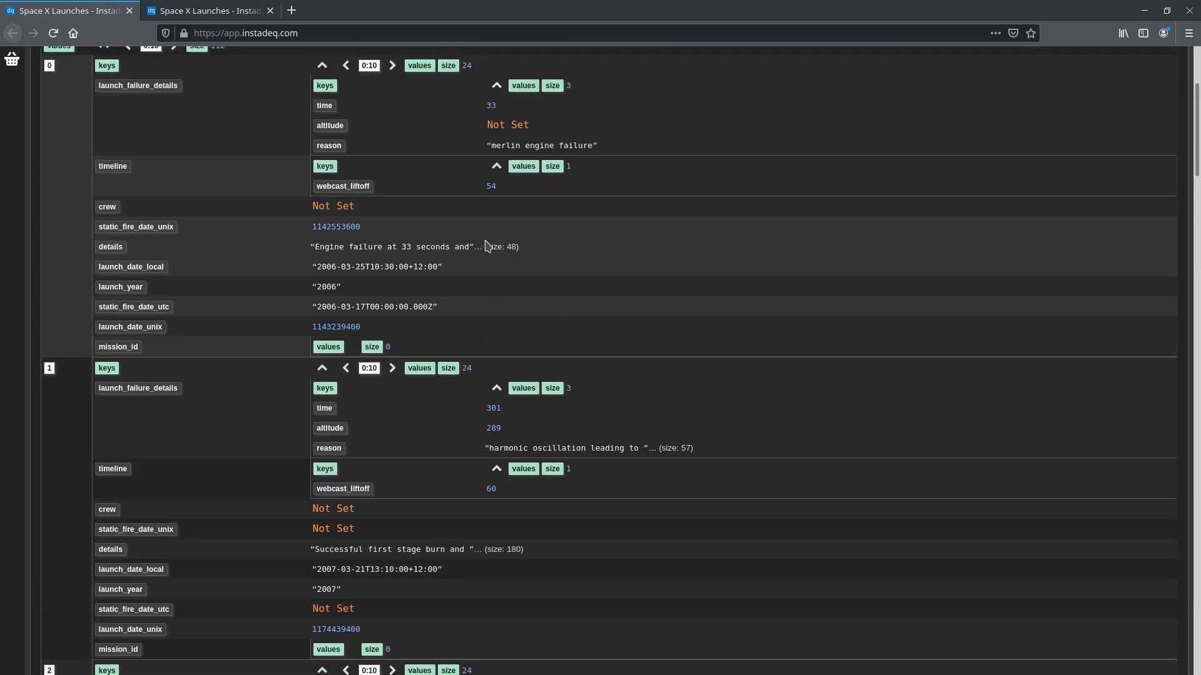
{"action": "scroll", "coordinate": [487, 246], "scroll_direction": "up", "scroll_amount": 1}
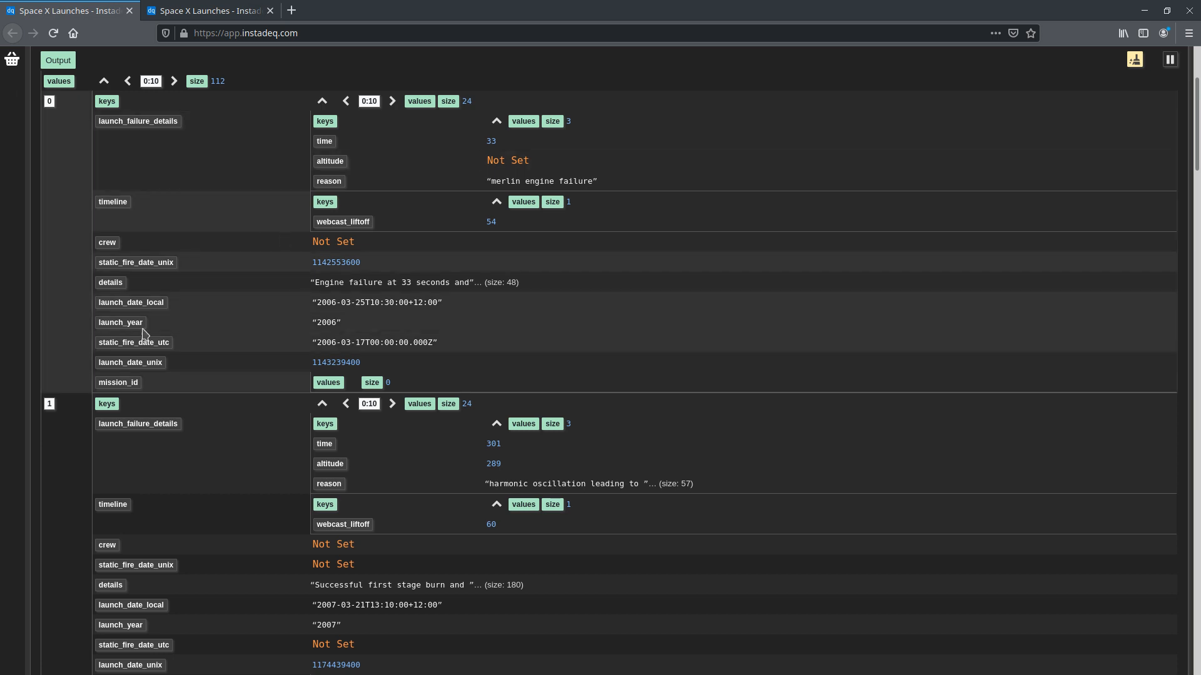
{"action": "left_click", "coordinate": [13, 64]}
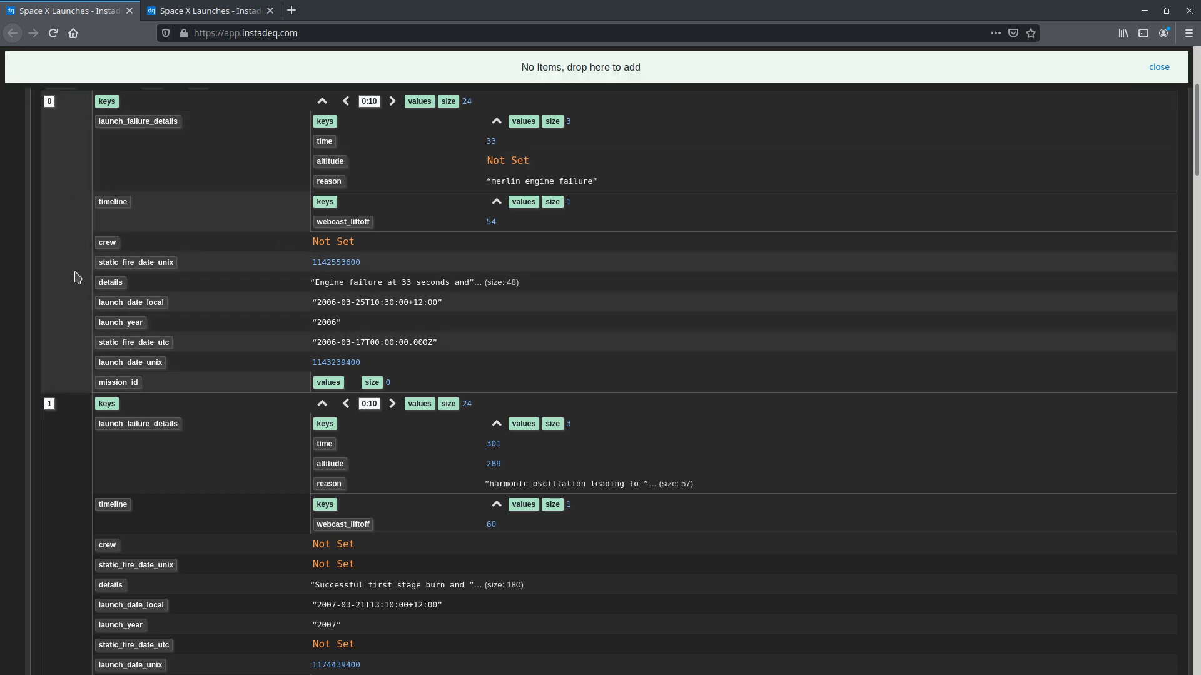
{"action": "left_click_drag", "start_coordinate": [120, 322], "coordinate": [144, 70]}
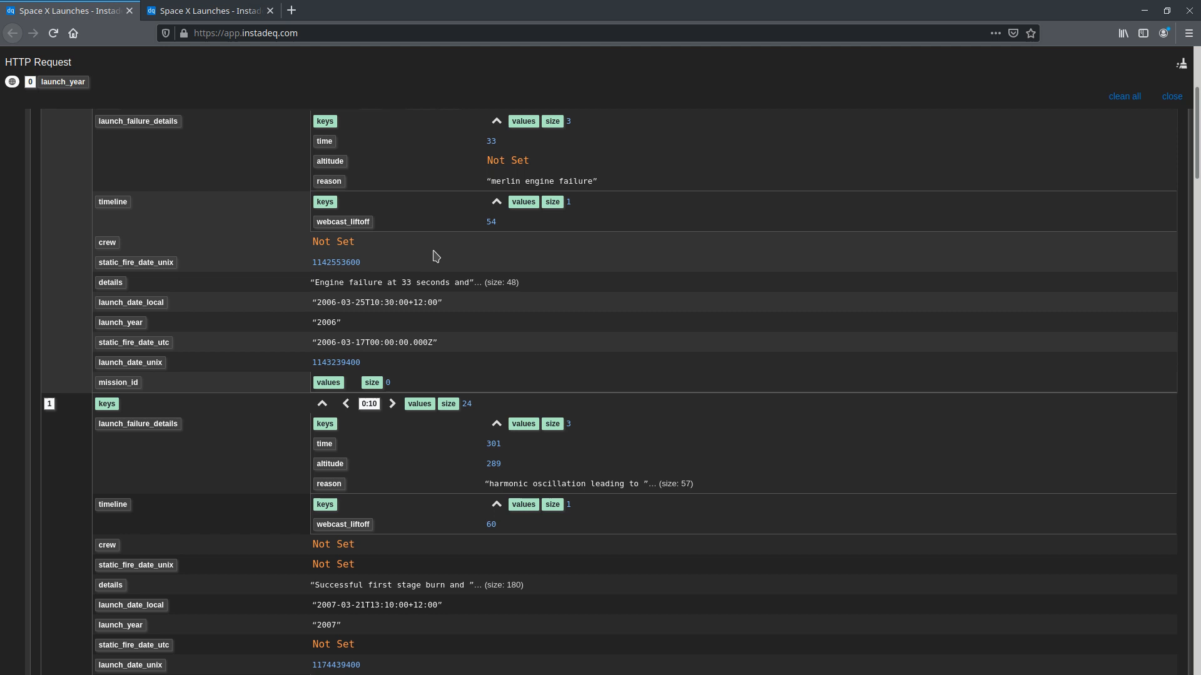
Show keys 10 to 20 of the first launch and add its rocket_type field to the item basket
{"action": "scroll", "coordinate": [408, 182], "scroll_direction": "up", "scroll_amount": 3}
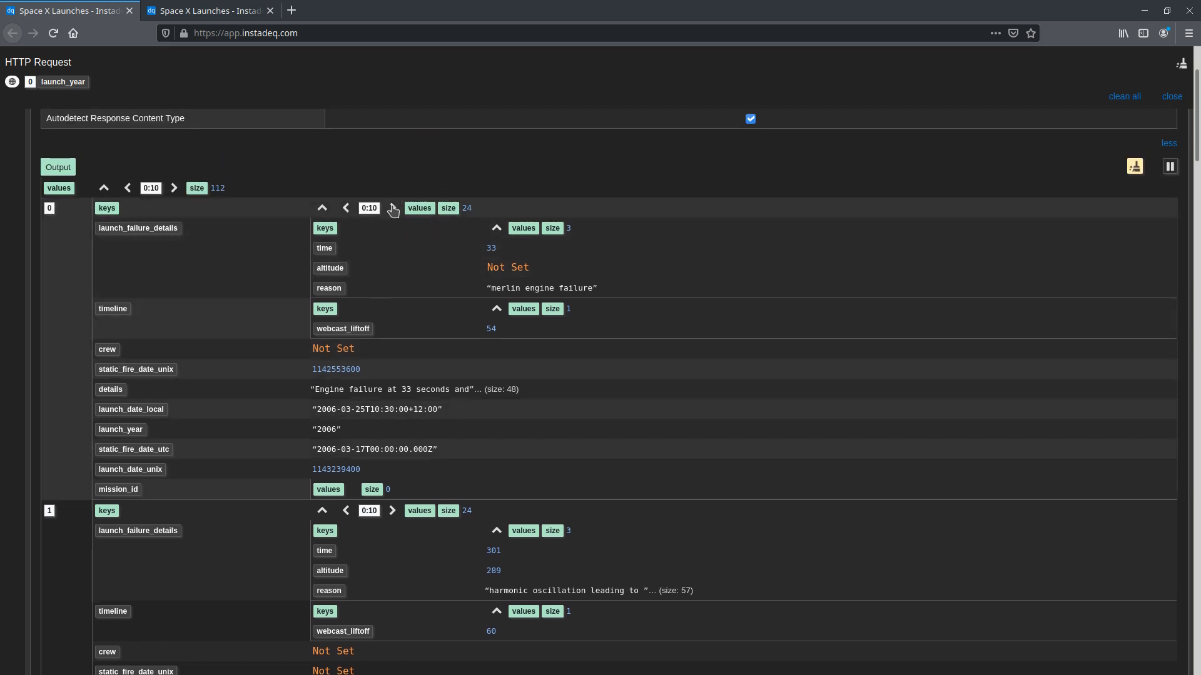
{"action": "left_click", "coordinate": [392, 209]}
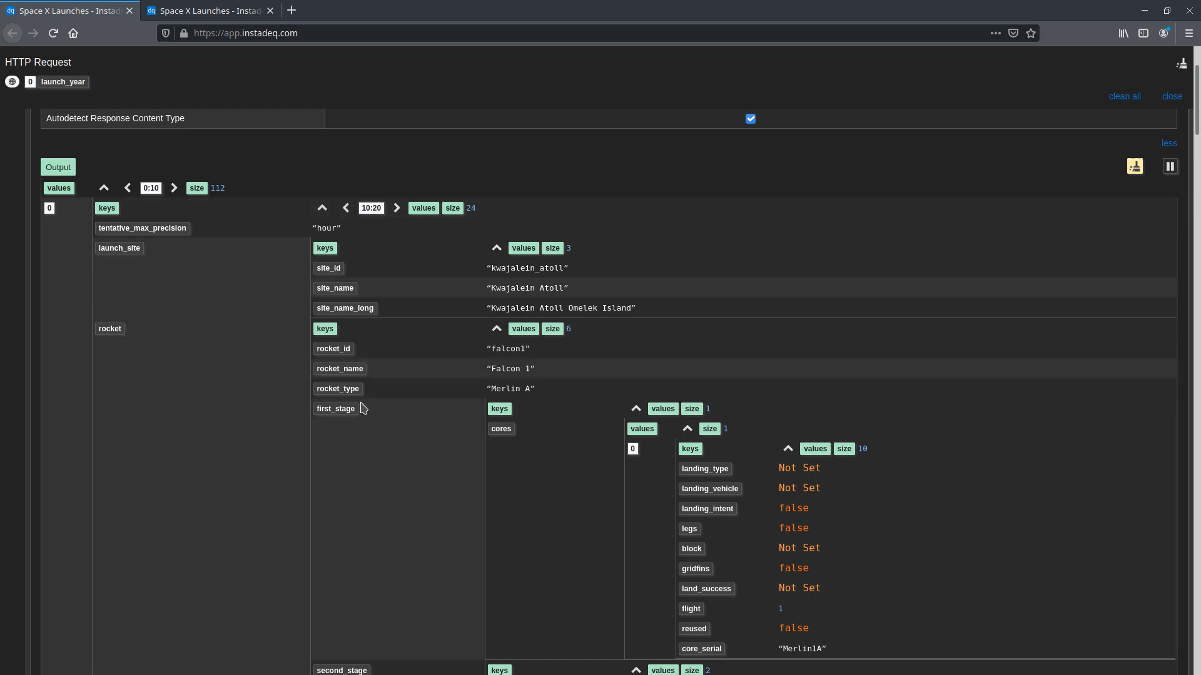
{"action": "left_click_drag", "start_coordinate": [342, 391], "coordinate": [200, 82]}
Collapse the HTTP Request output values and insert a Group By cell below that request
{"action": "scroll", "coordinate": [306, 242], "scroll_direction": "up", "scroll_amount": 3}
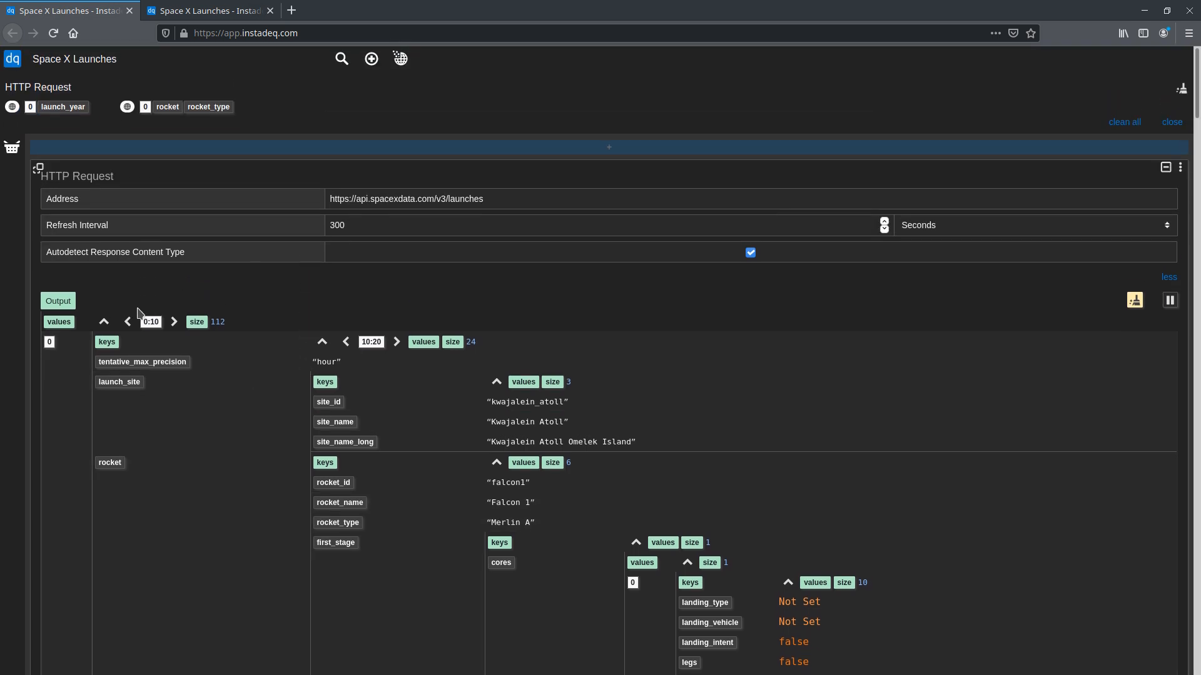
{"action": "left_click", "coordinate": [103, 322]}
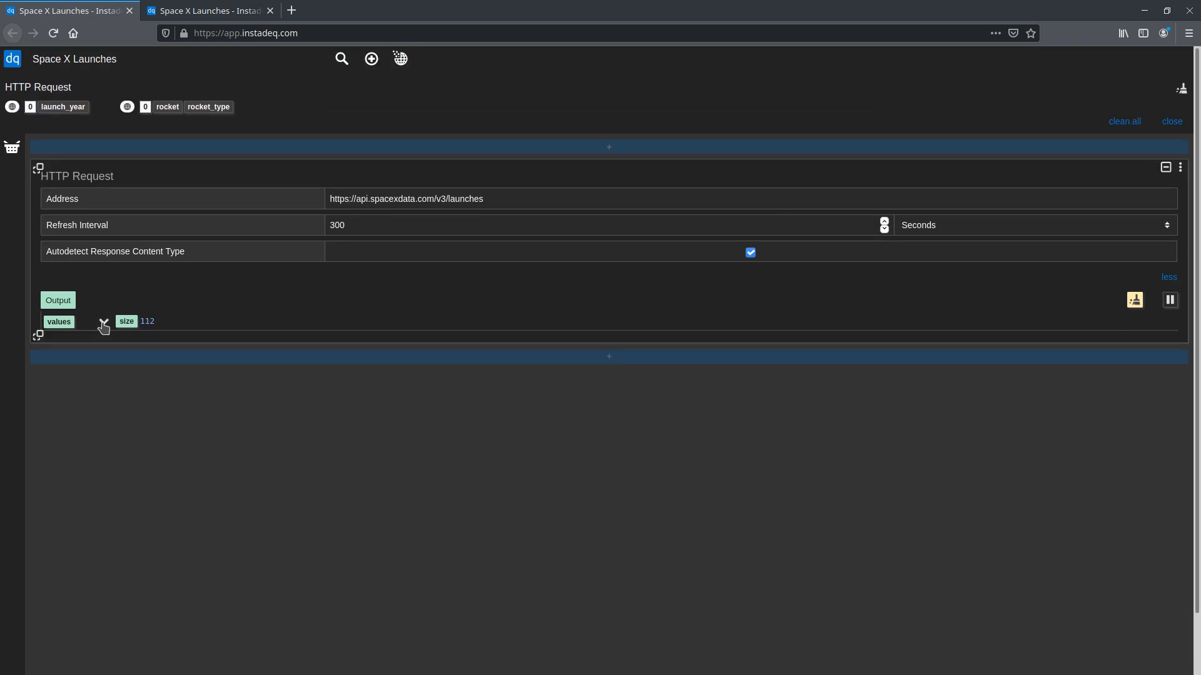
{"action": "left_click", "coordinate": [835, 359]}
{"action": "scroll", "coordinate": [729, 321], "scroll_direction": "down", "scroll_amount": 2}
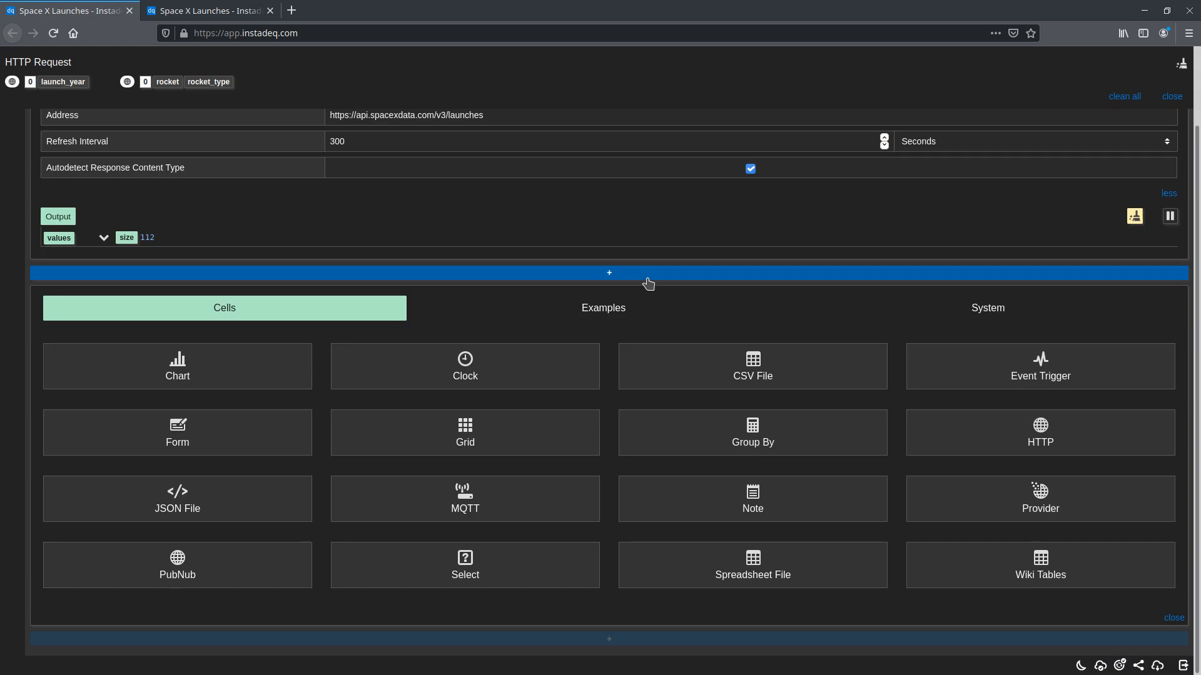
{"action": "left_click", "coordinate": [756, 422]}
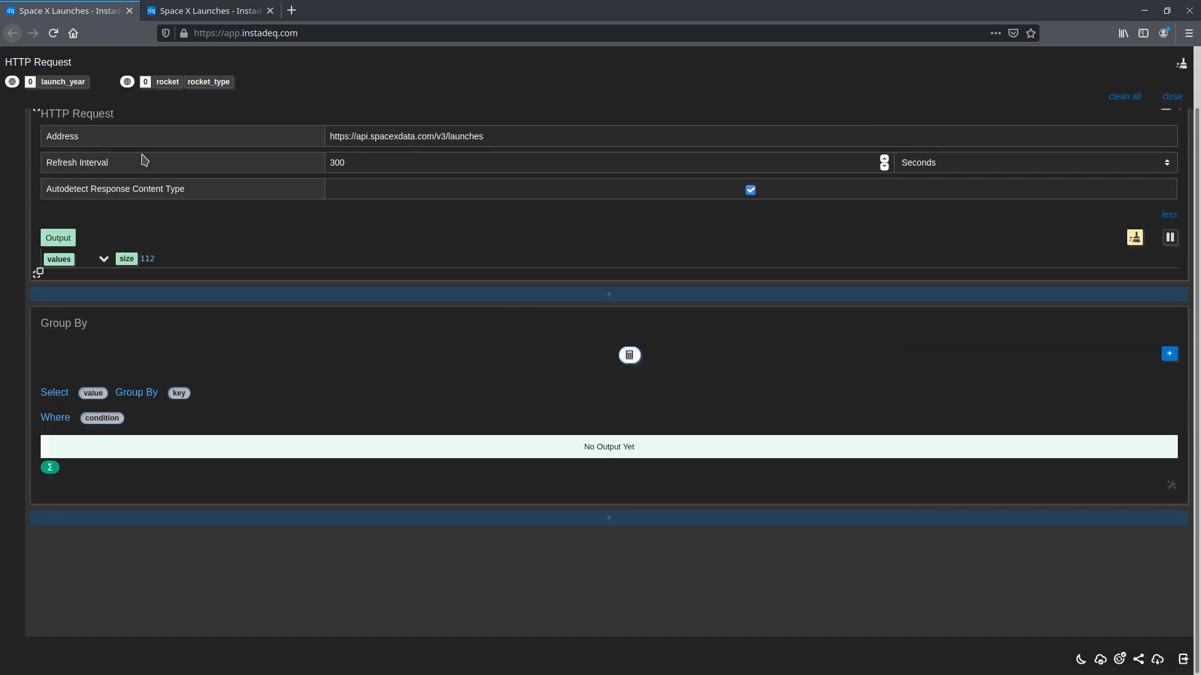
Add the collected rocket_type field to the Group By cell as a selected value aggregated with Count
{"action": "left_click_drag", "start_coordinate": [201, 82], "coordinate": [102, 411]}
{"action": "left_click", "coordinate": [102, 411]}
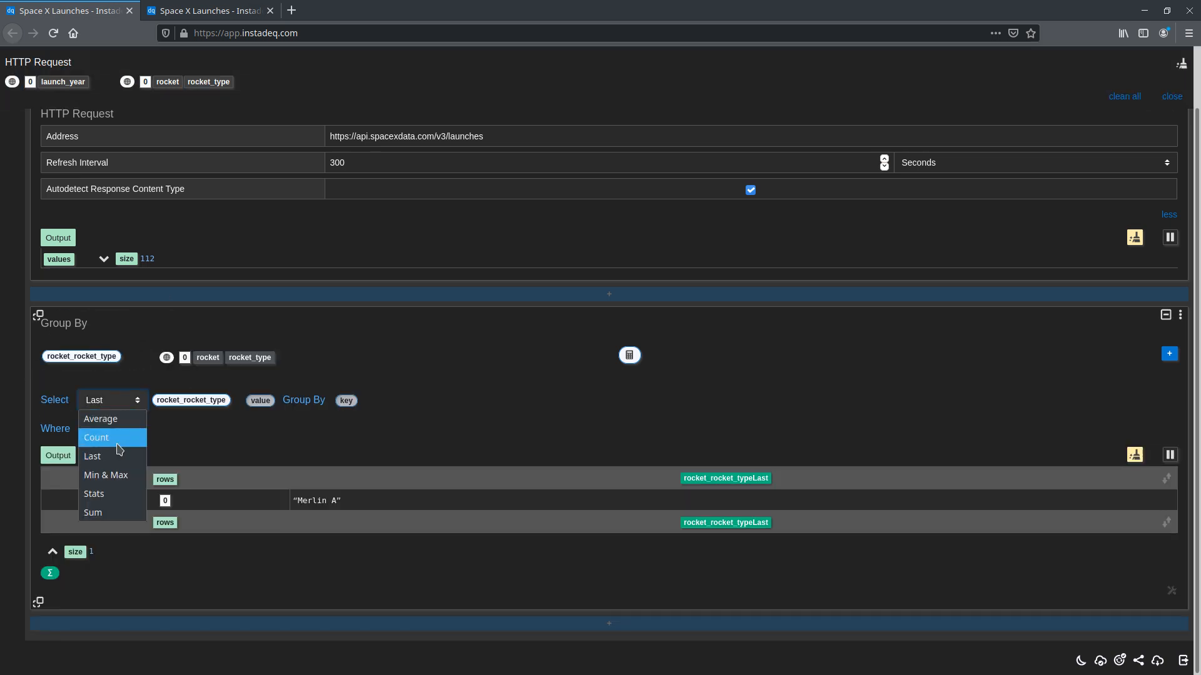
{"action": "left_click", "coordinate": [100, 432]}
Rename the rocket_rocket_type field in the Group By cell to Rocket Type
{"action": "left_click", "coordinate": [94, 358]}
{"action": "left_click", "coordinate": [207, 358]}
{"action": "double_click", "coordinate": [203, 359]}
{"action": "type", "text": "Tocje"}
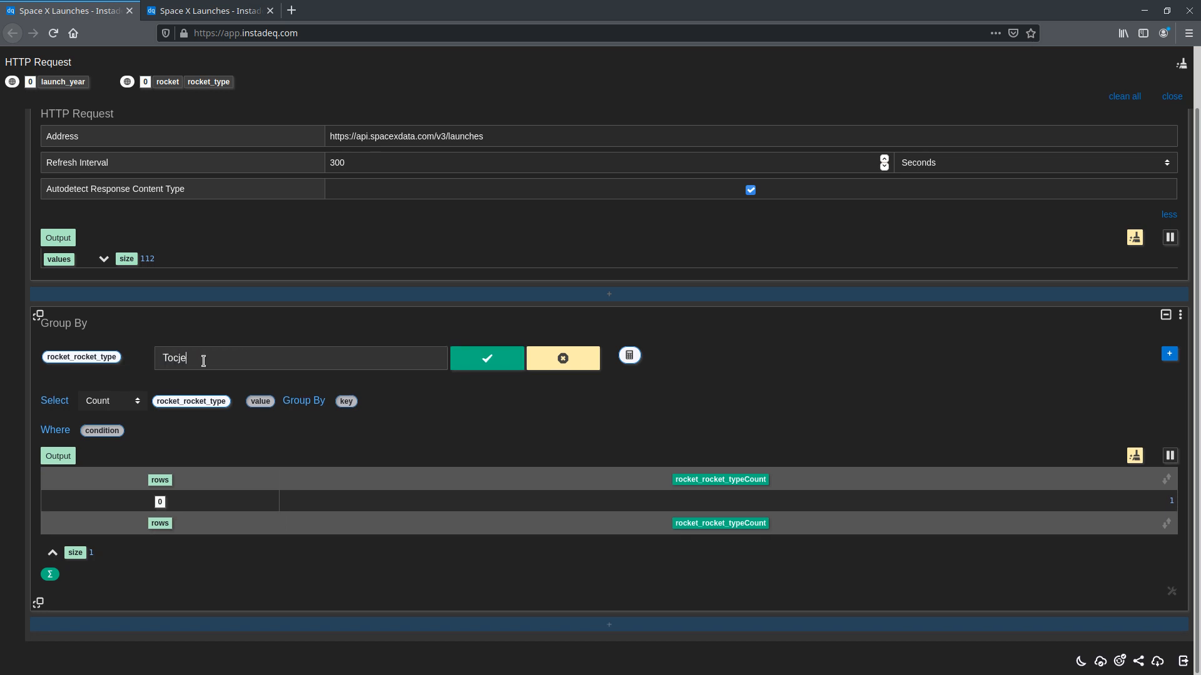
{"action": "type", "text": "ket Type"}
{"action": "key", "text": "Return"}
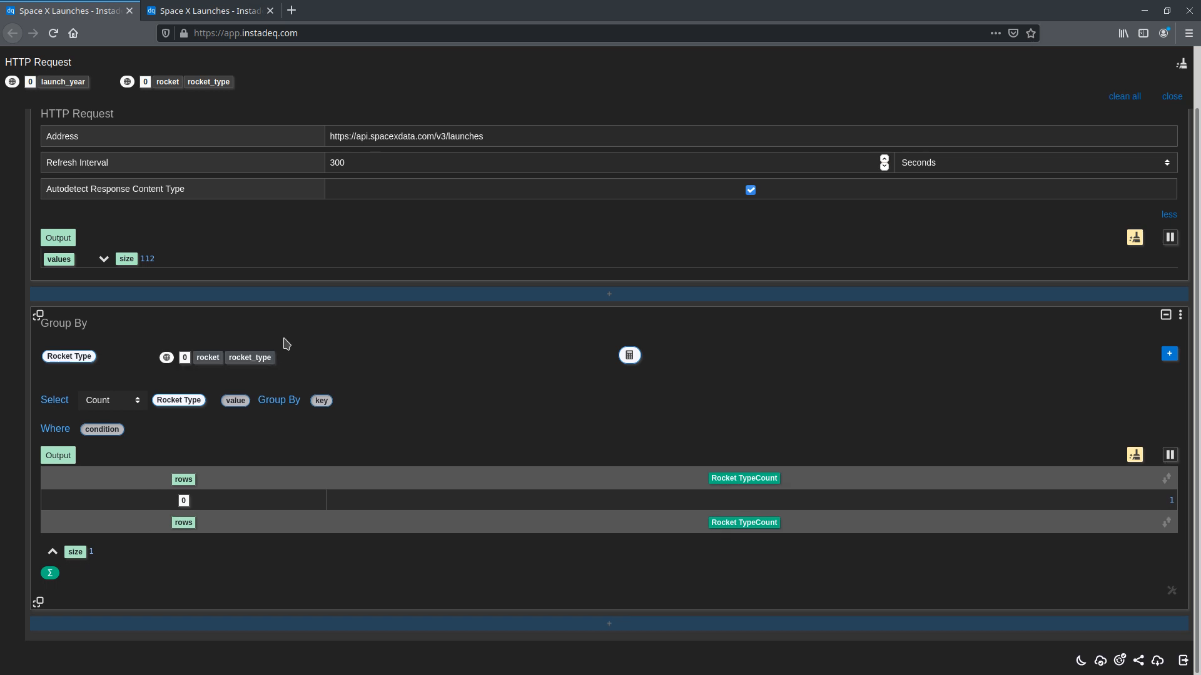
Add the collected launch_year field to the Group By cell's selected values and create a calculation named Year
{"action": "left_click_drag", "start_coordinate": [50, 82], "coordinate": [233, 403]}
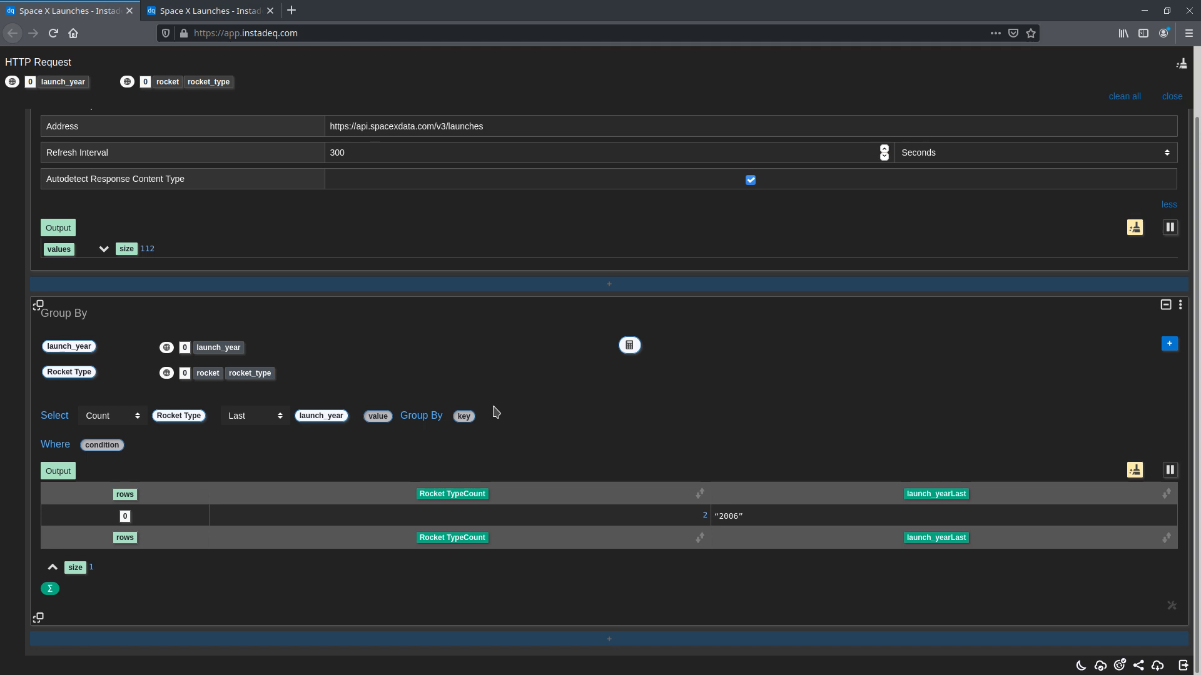
{"action": "left_click", "coordinate": [1169, 344]}
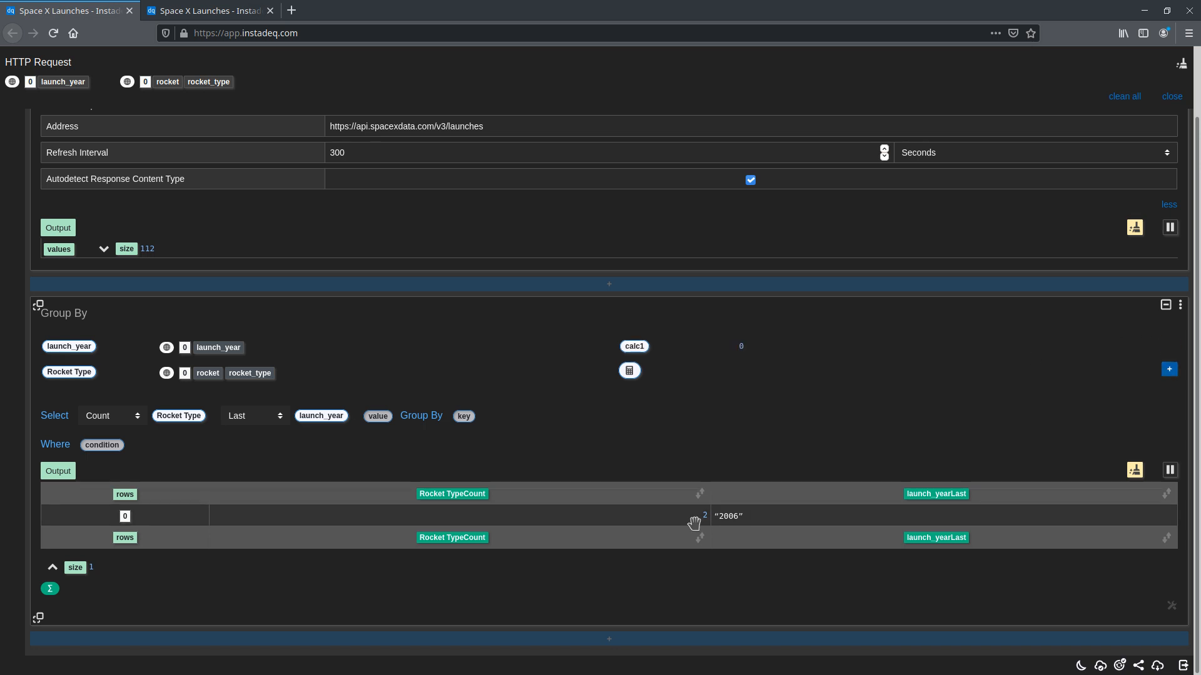
{"action": "left_click", "coordinate": [648, 347]}
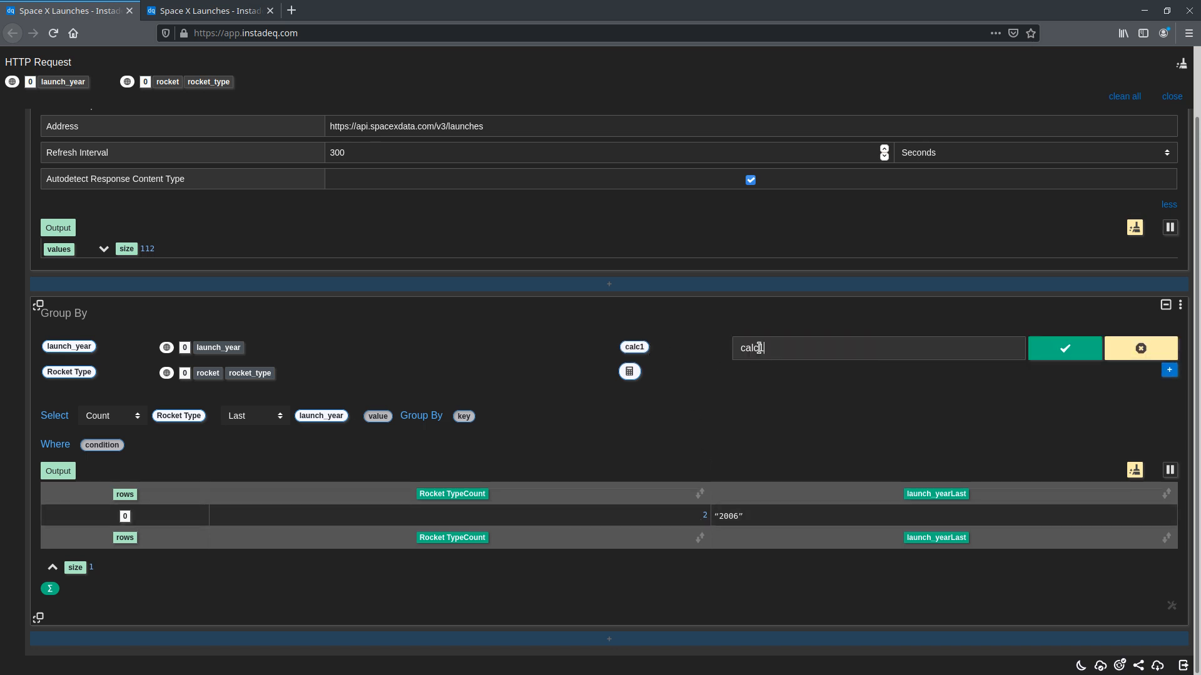
{"action": "key", "text": "ctrl+a"}
{"action": "type", "text": "Year"}
{"action": "key", "text": "Return"}
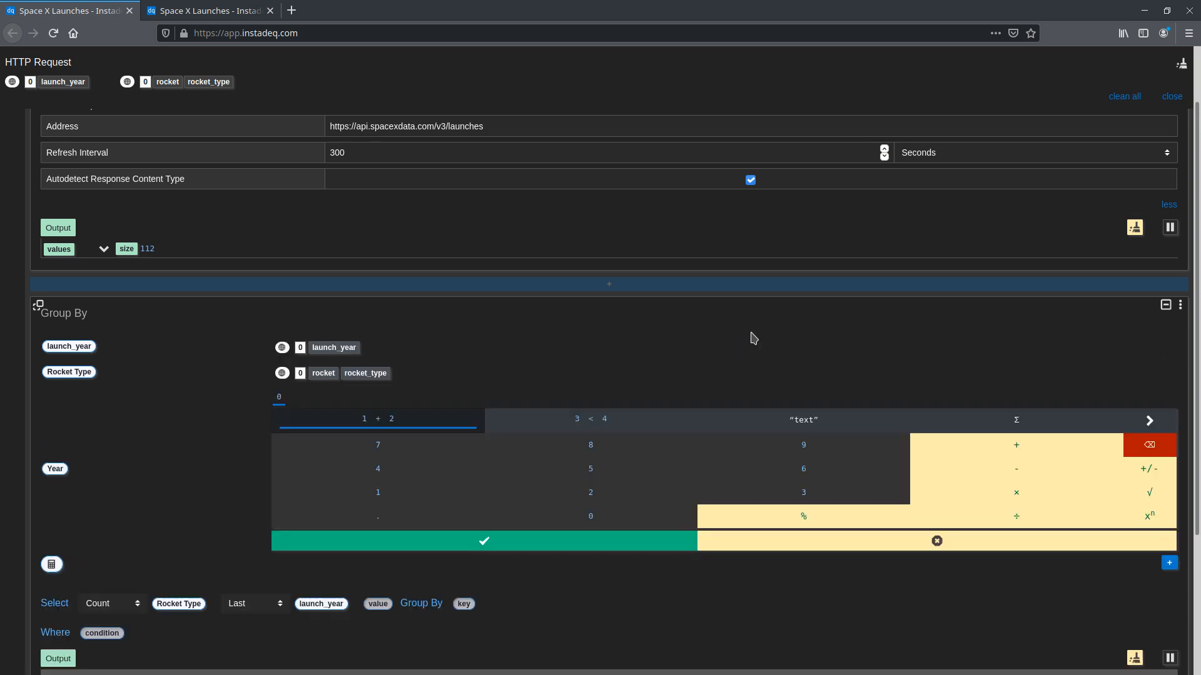
Define the Year calculation with the text-to-number function, using launch_year as its text
{"action": "scroll", "coordinate": [753, 338], "scroll_direction": "down", "scroll_amount": 3}
{"action": "left_click", "coordinate": [1016, 277]}
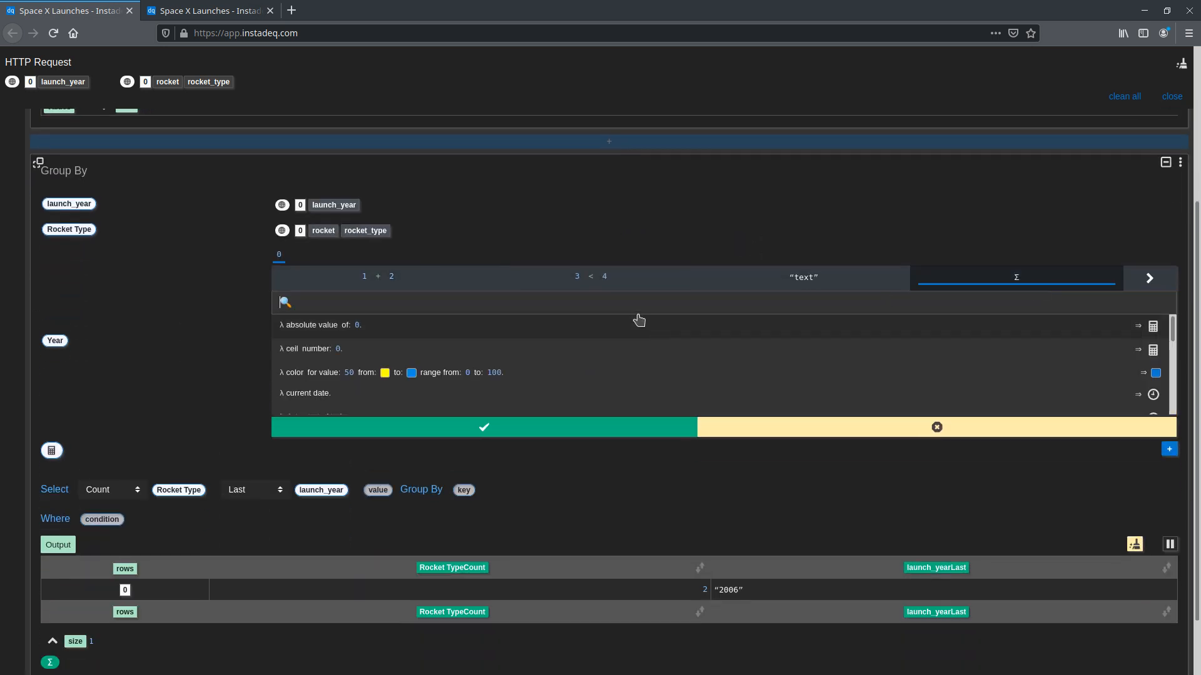
{"action": "type", "text": "to num"}
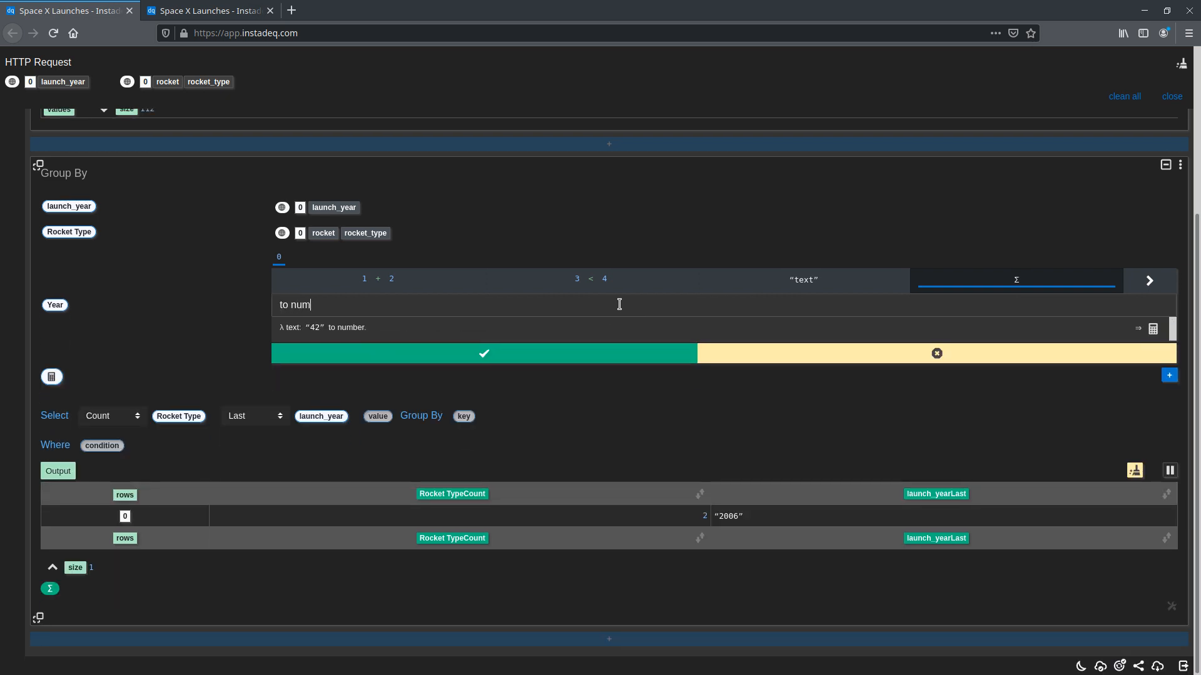
{"action": "left_click", "coordinate": [397, 332]}
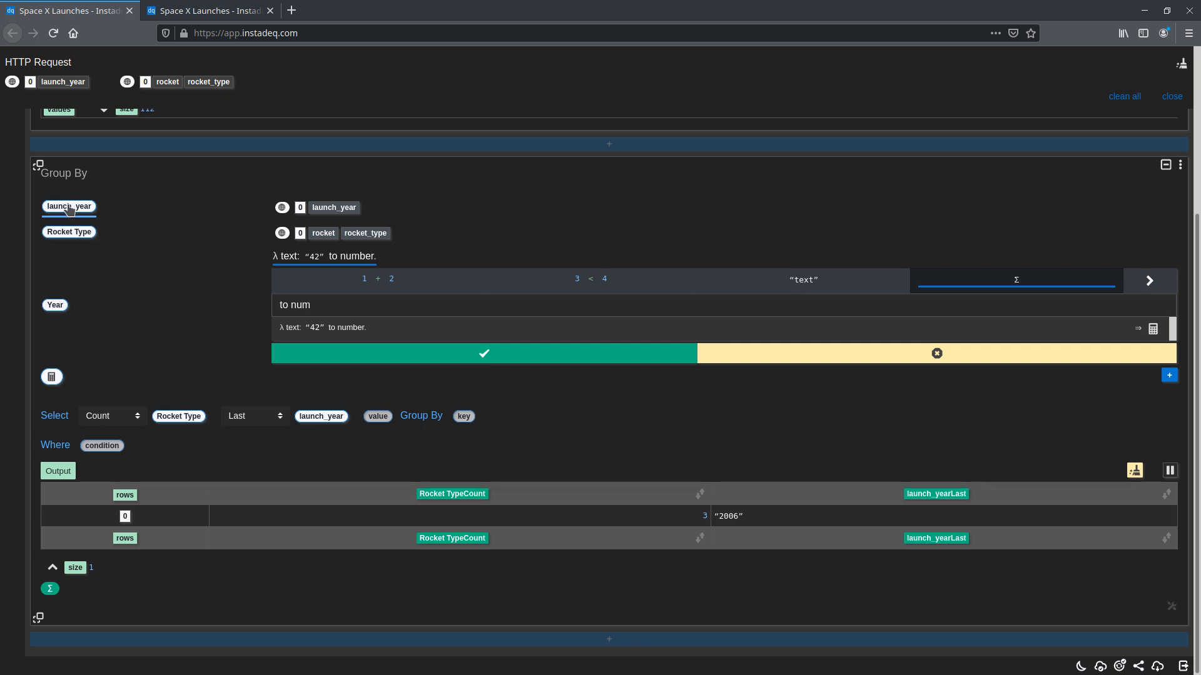
{"action": "left_click_drag", "start_coordinate": [69, 210], "coordinate": [320, 256]}
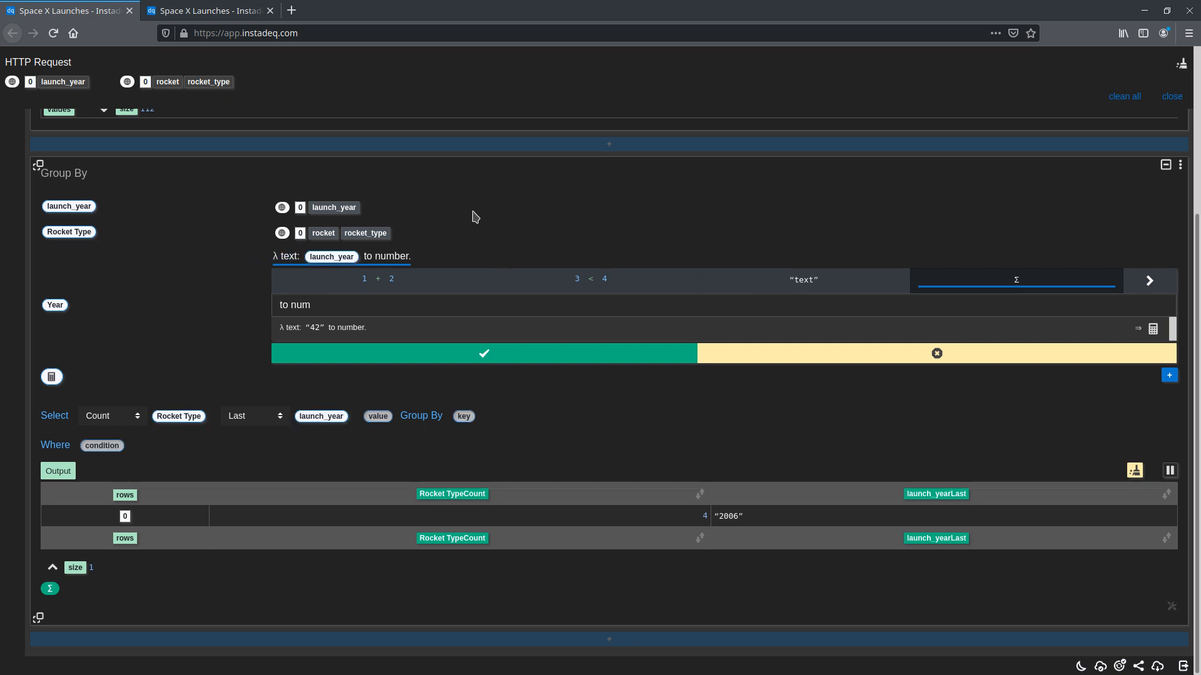
{"action": "left_click", "coordinate": [430, 357]}
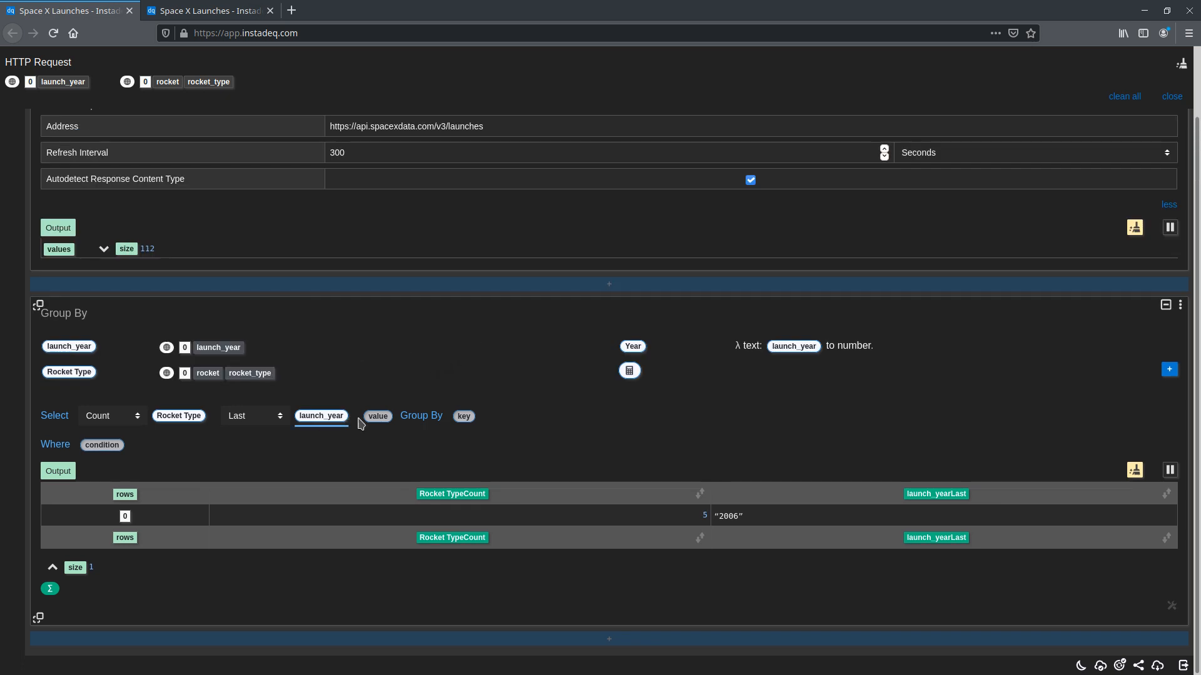
Remove launch_year from the selected values and set Rocket Type and Year as the Group By keys
{"action": "key", "text": "Delete"}
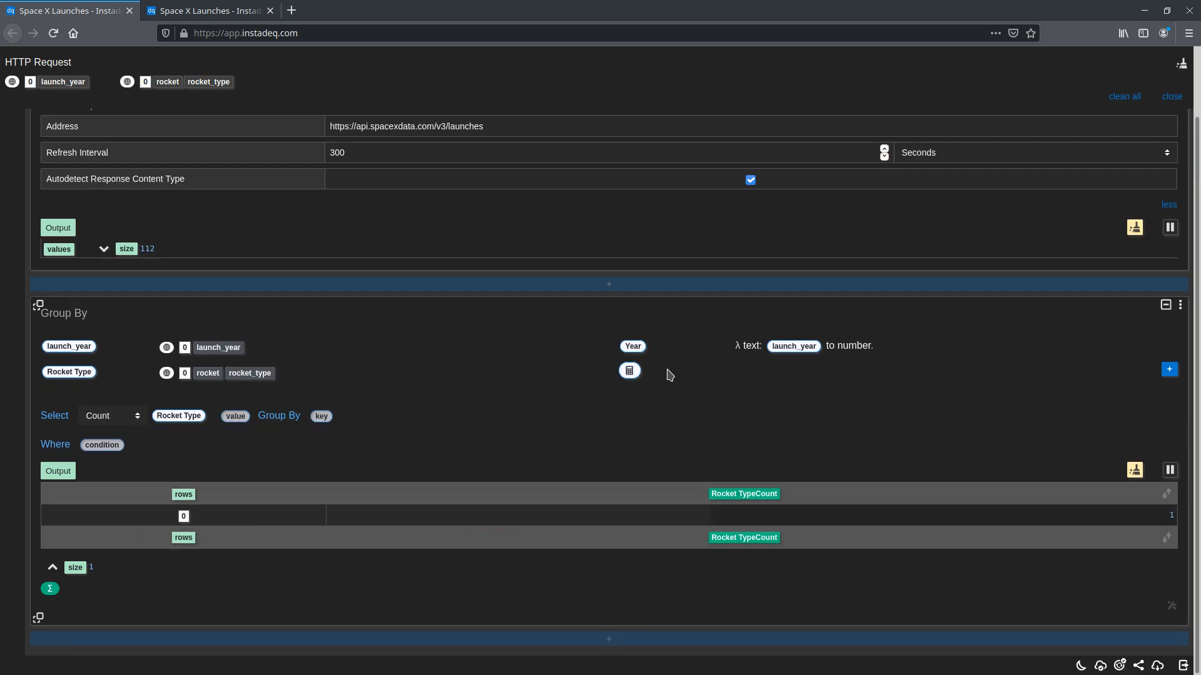
{"action": "left_click", "coordinate": [71, 373]}
{"action": "left_click_drag", "start_coordinate": [70, 374], "coordinate": [320, 418]}
{"action": "left_click_drag", "start_coordinate": [633, 347], "coordinate": [382, 418]}
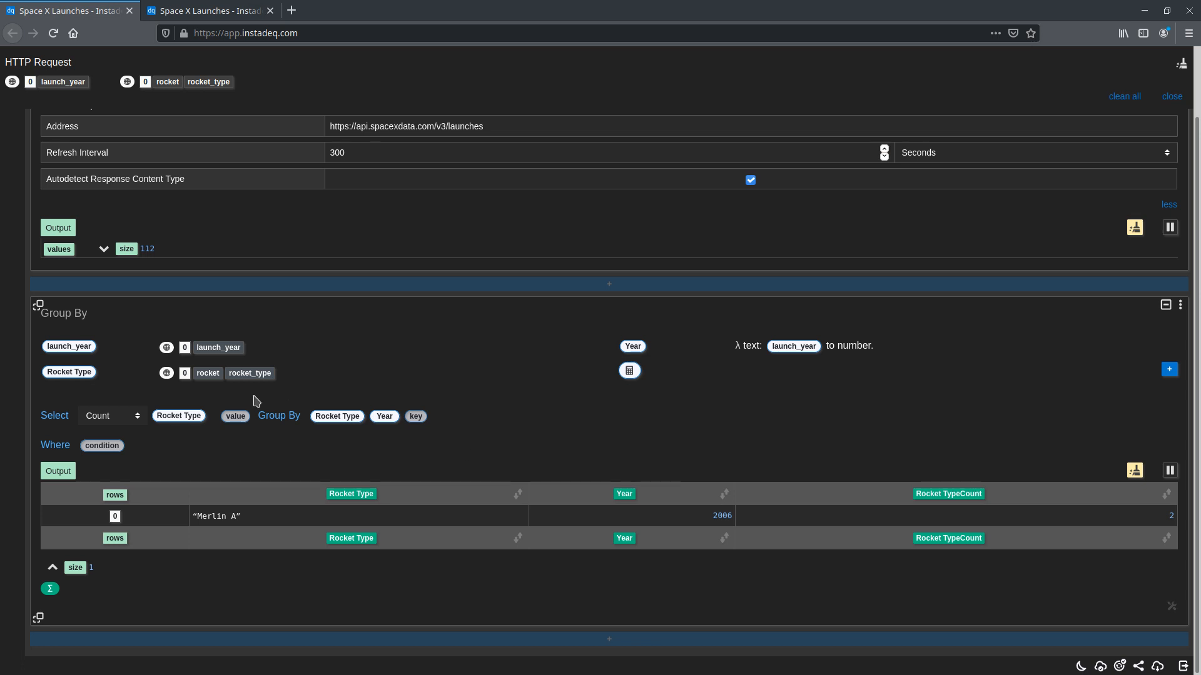
Replace the index 0 with the range 0:∞ in both the launch_year and rocket_type paths of the Group By cell
{"action": "left_click", "coordinate": [184, 348]}
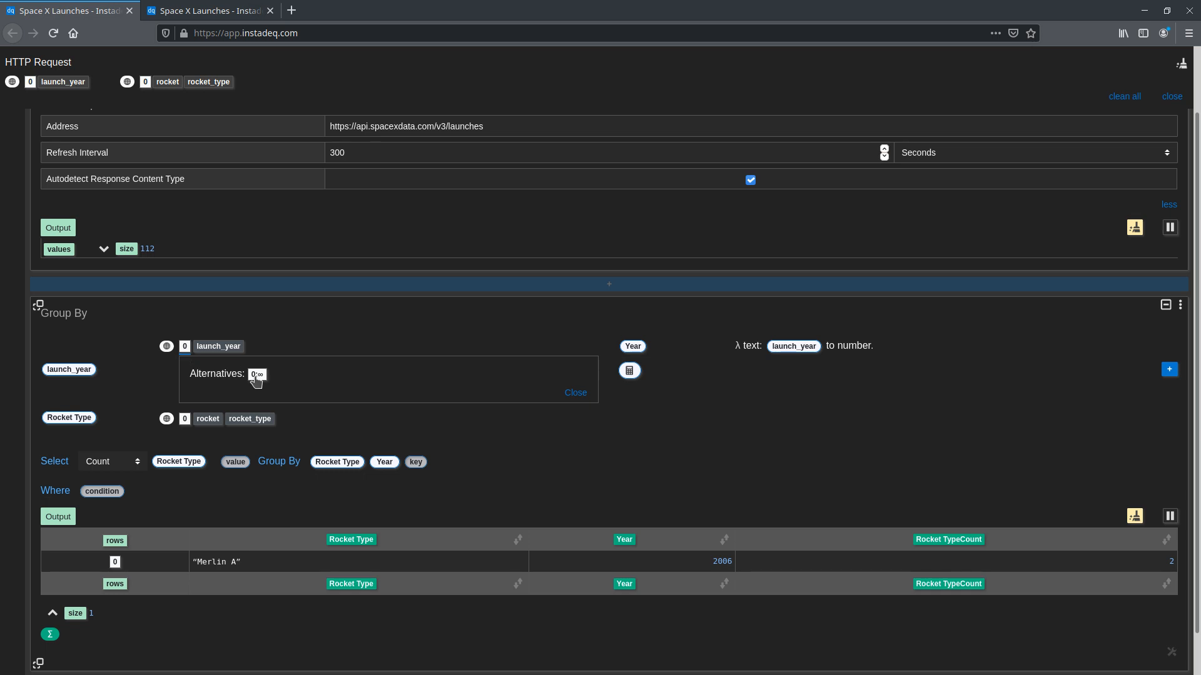
{"action": "left_click", "coordinate": [255, 376]}
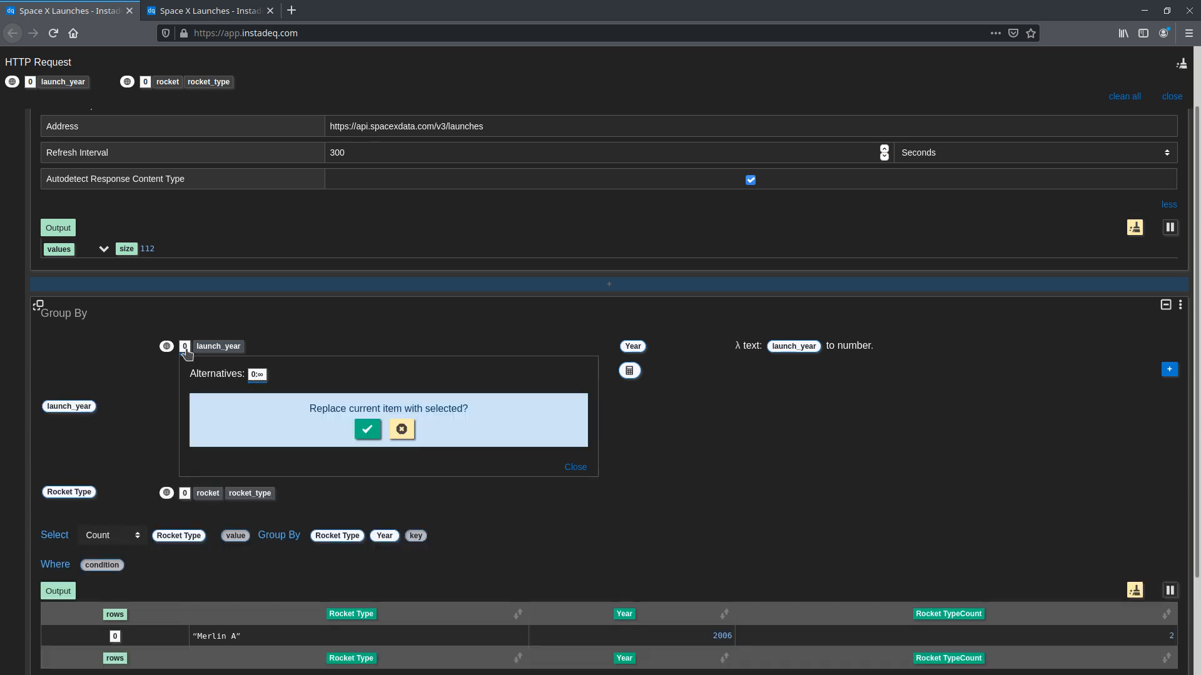
{"action": "left_click", "coordinate": [367, 431]}
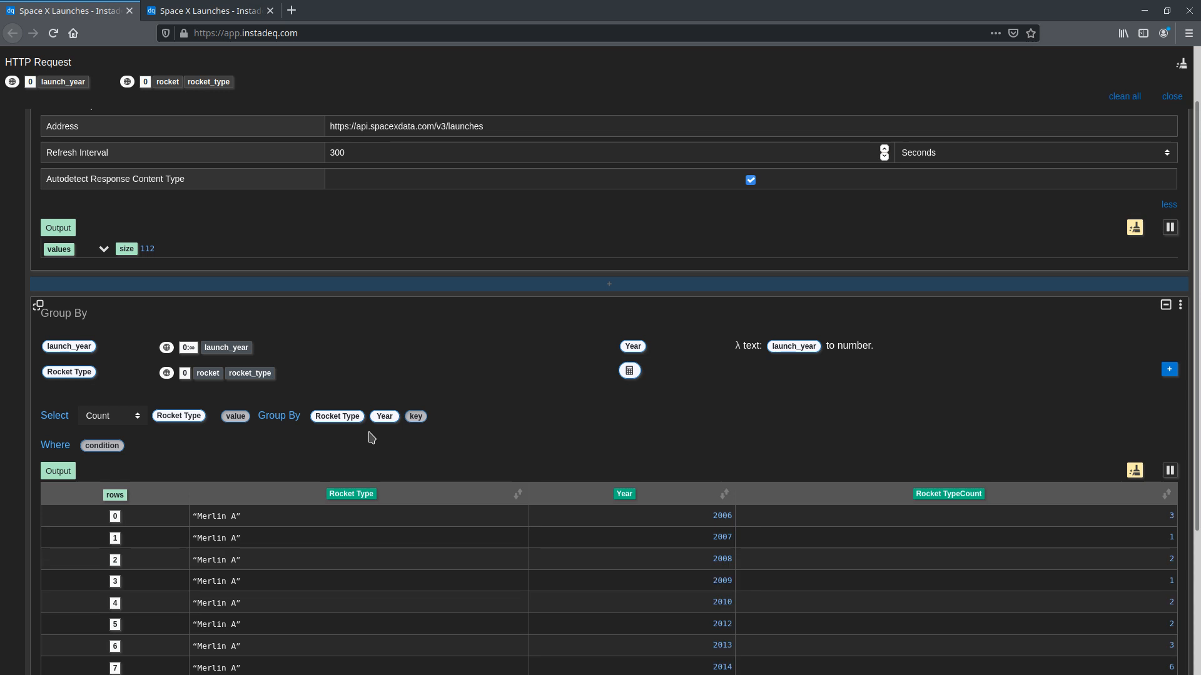
{"action": "left_click", "coordinate": [184, 374]}
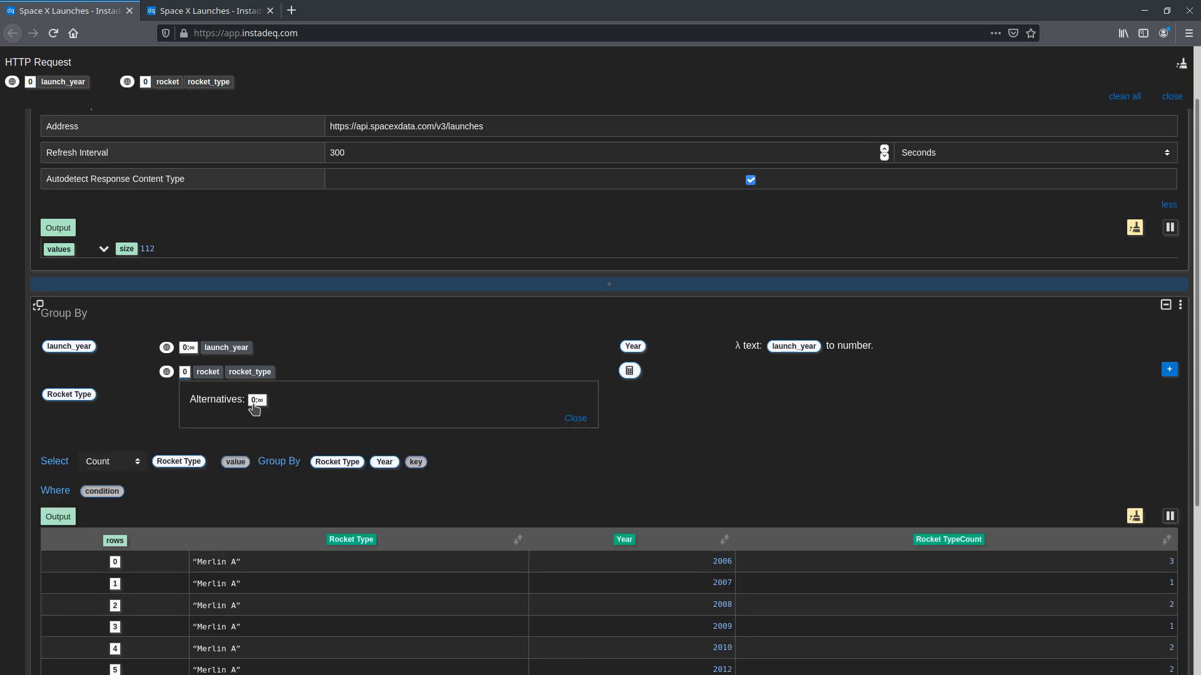
{"action": "left_click", "coordinate": [257, 402]}
{"action": "left_click", "coordinate": [367, 454]}
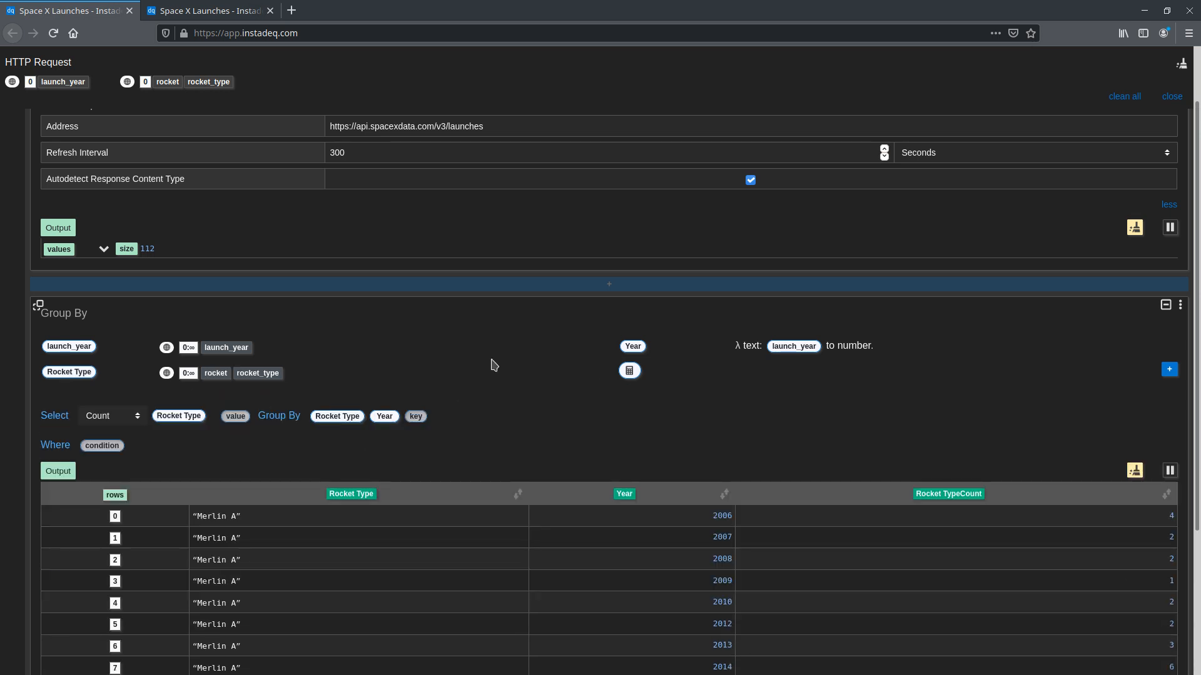
Set the Group By cell's eviction policy to Evict on each update
{"action": "scroll", "coordinate": [494, 365], "scroll_direction": "down", "scroll_amount": 3}
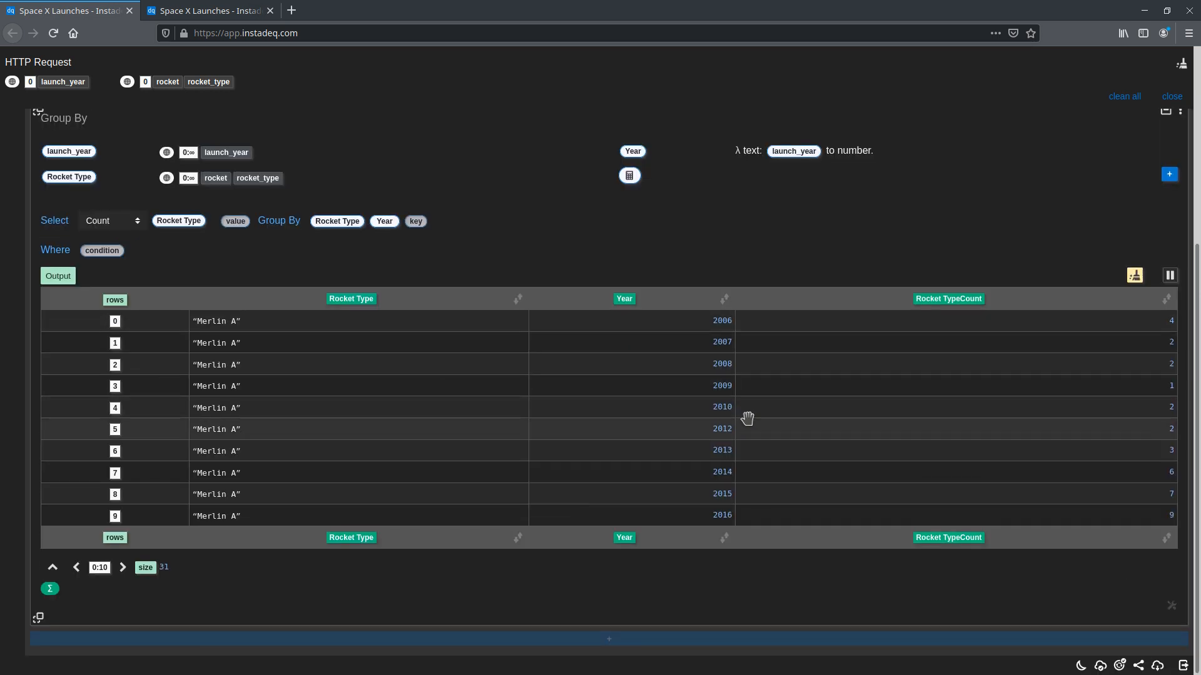
{"action": "left_click", "coordinate": [1170, 606]}
{"action": "scroll", "coordinate": [1075, 562], "scroll_direction": "down", "scroll_amount": 1}
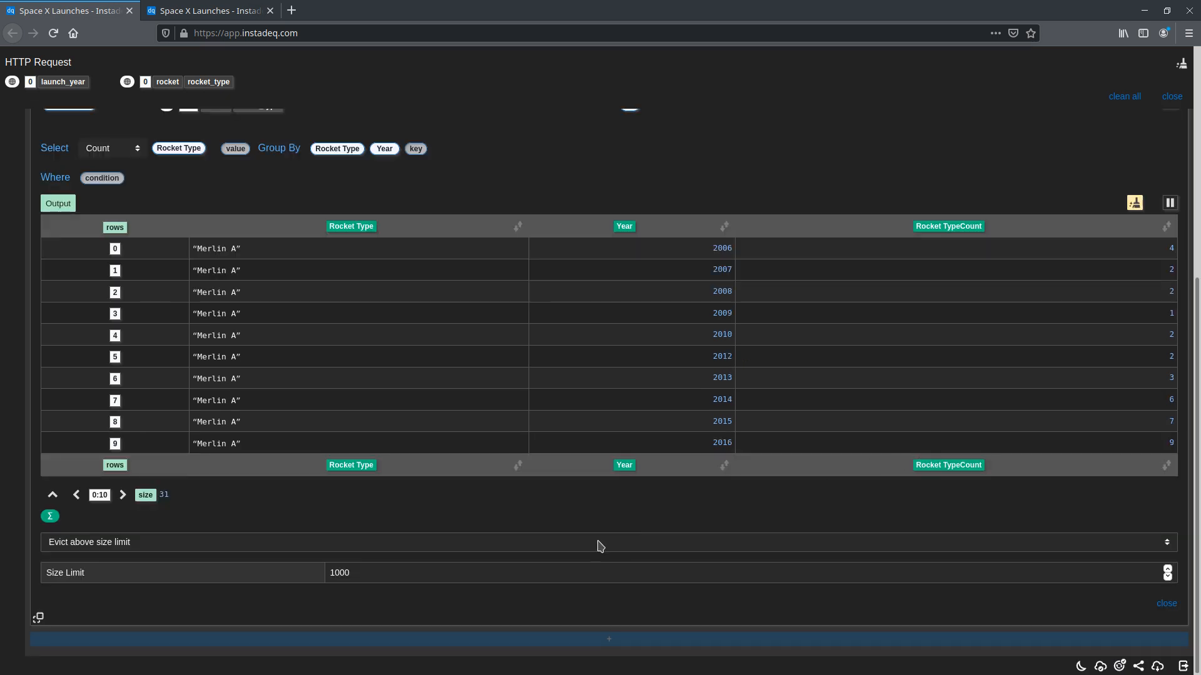
{"action": "left_click", "coordinate": [523, 551]}
{"action": "left_click", "coordinate": [530, 560]}
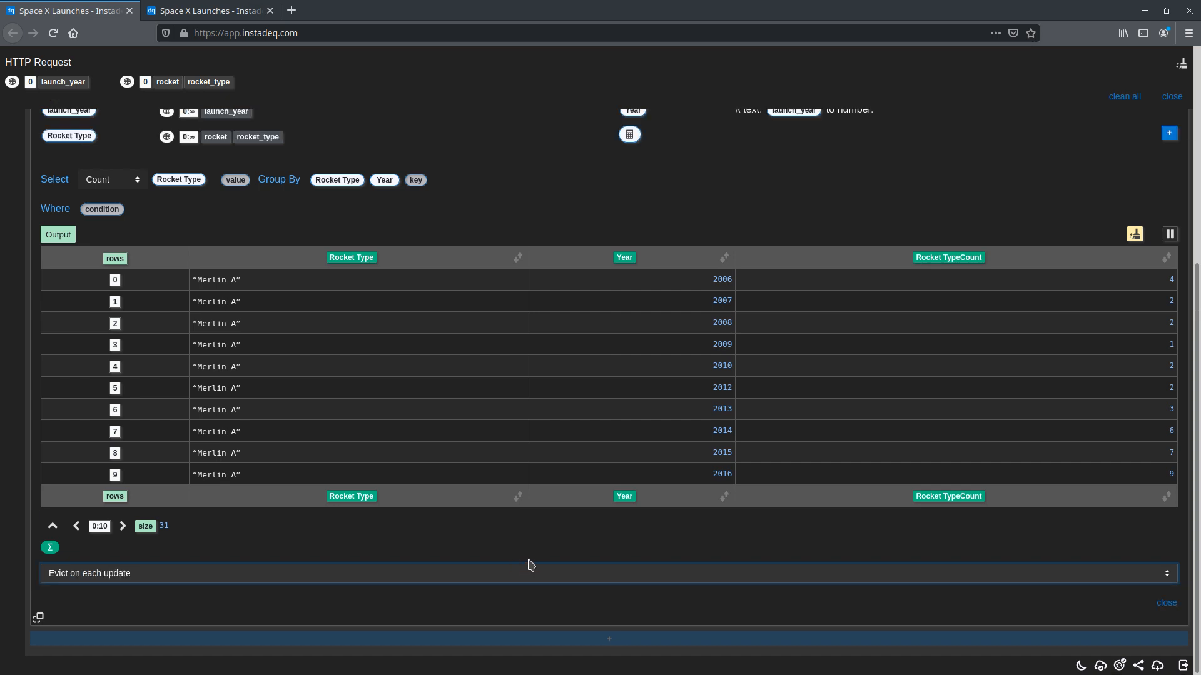
Add a Chart cell below the Group By cell, charting Rocket TypeCount by Year and Rocket Type
{"action": "left_click", "coordinate": [1167, 604]}
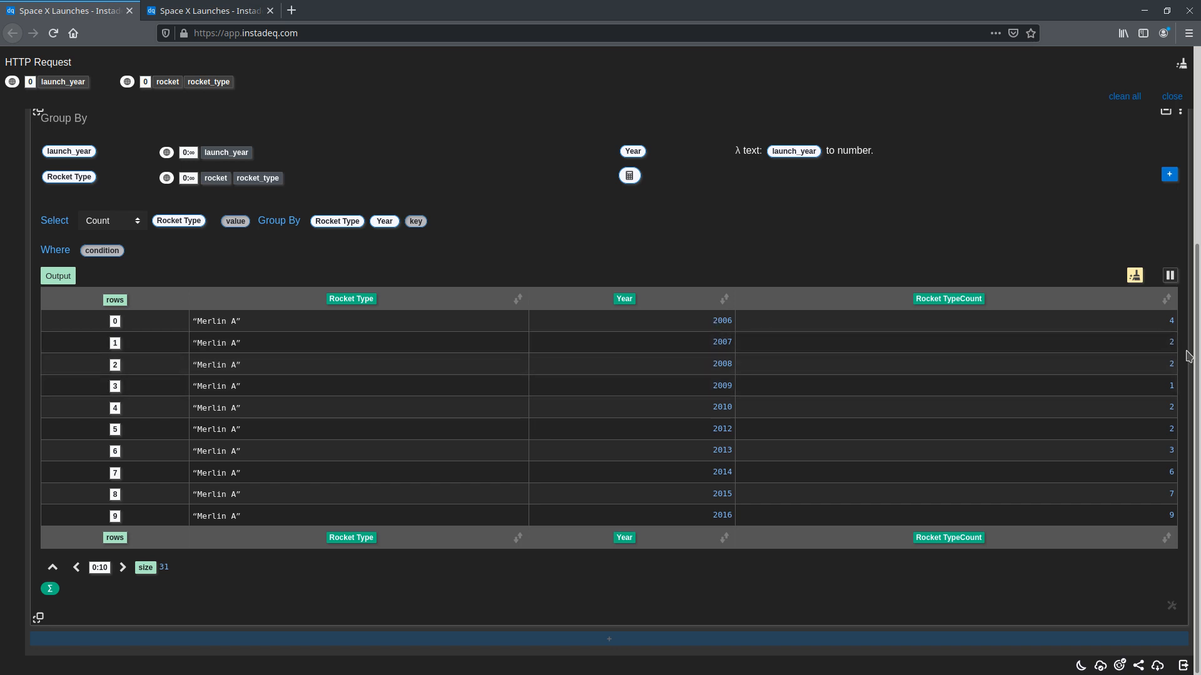
{"action": "left_click", "coordinate": [649, 636]}
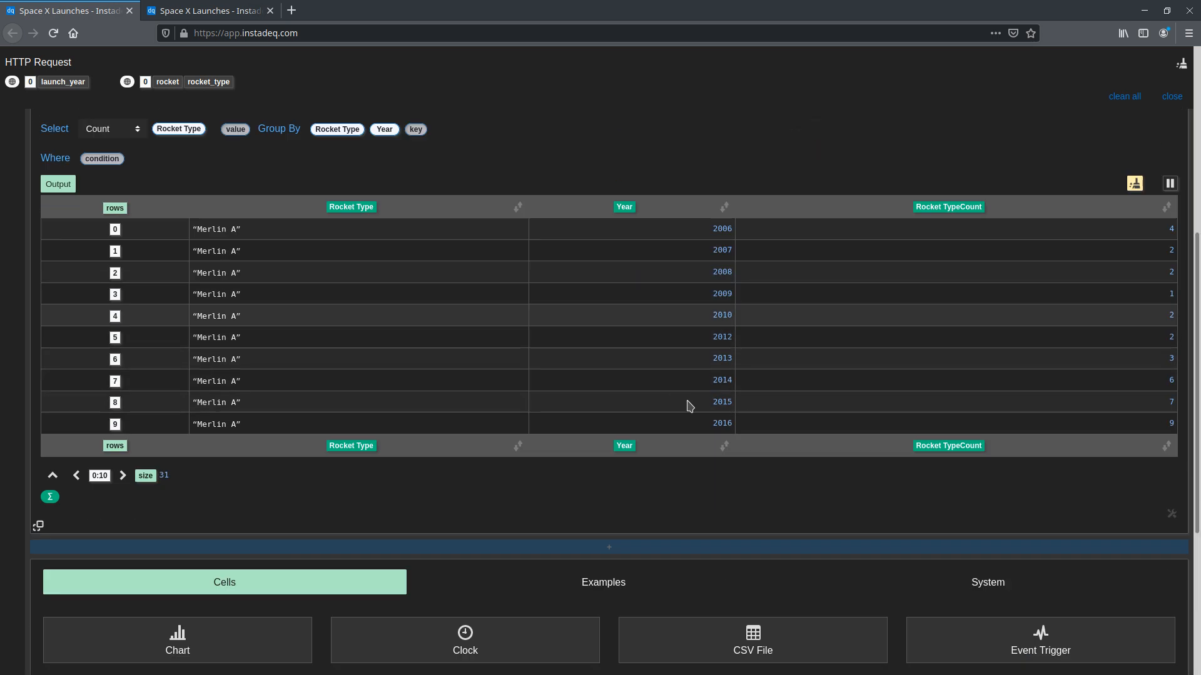
{"action": "left_click", "coordinate": [248, 357]}
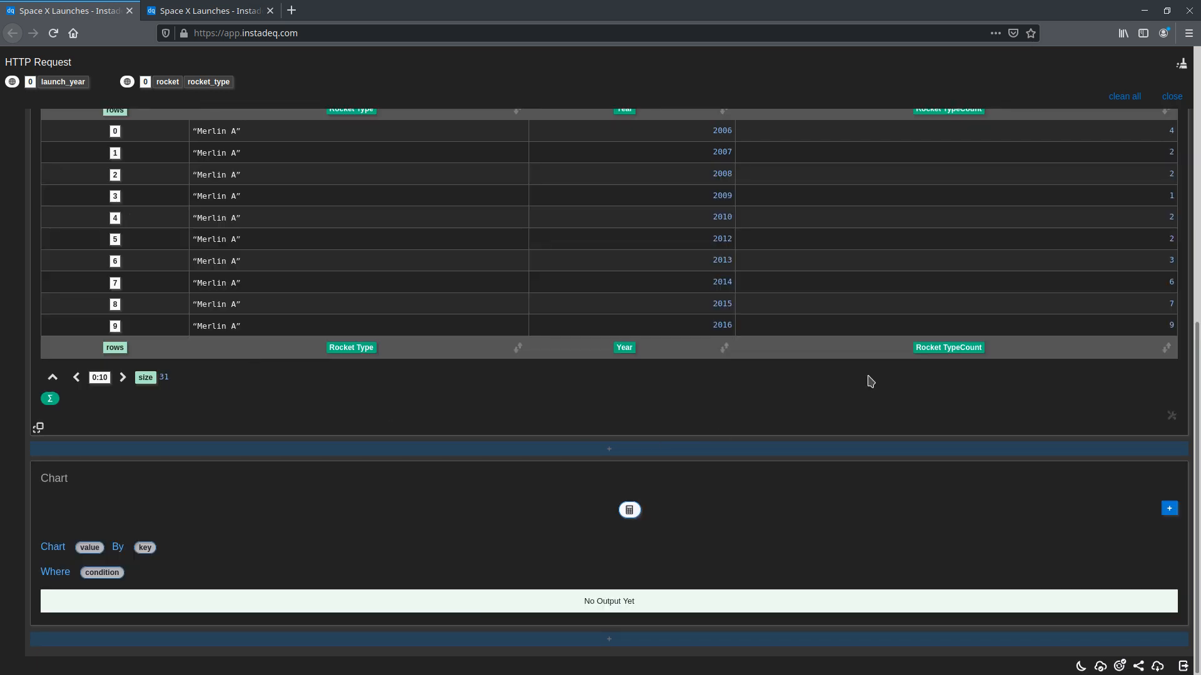
{"action": "left_click_drag", "start_coordinate": [948, 347], "coordinate": [92, 551]}
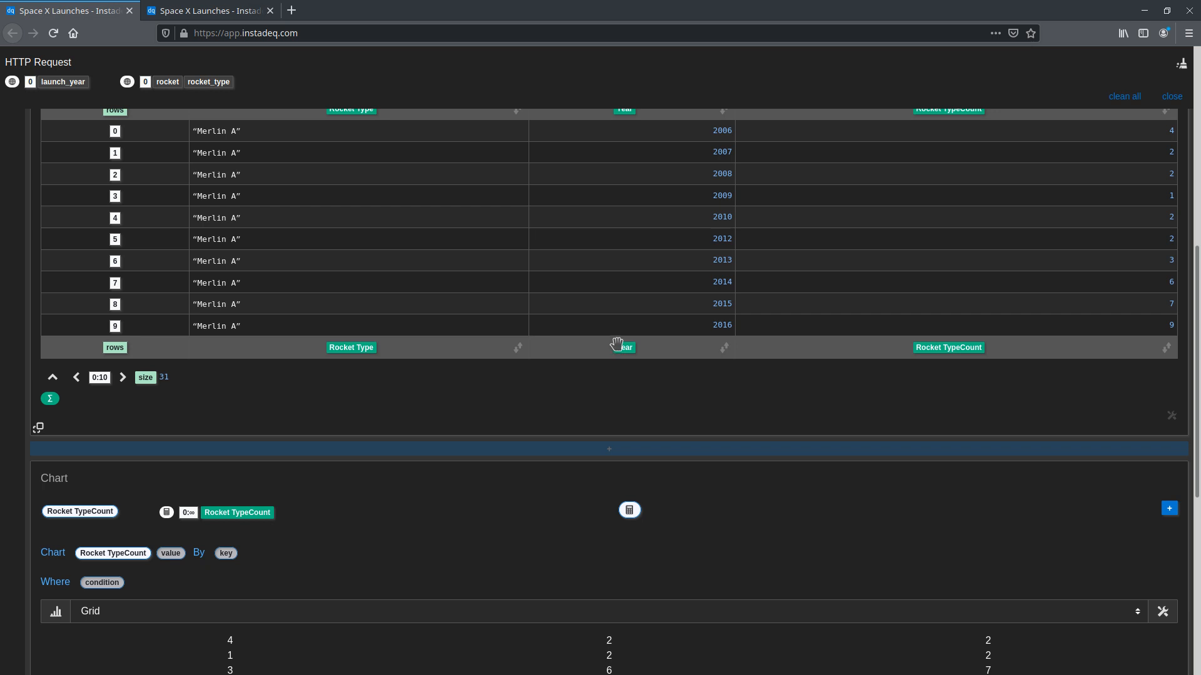
{"action": "left_click_drag", "start_coordinate": [620, 345], "coordinate": [249, 511]}
{"action": "left_click_drag", "start_coordinate": [360, 345], "coordinate": [257, 577]}
Empty and close the basket of HTTP Request paths, and set the new chart's type to Stacked
{"action": "left_click", "coordinate": [1124, 96]}
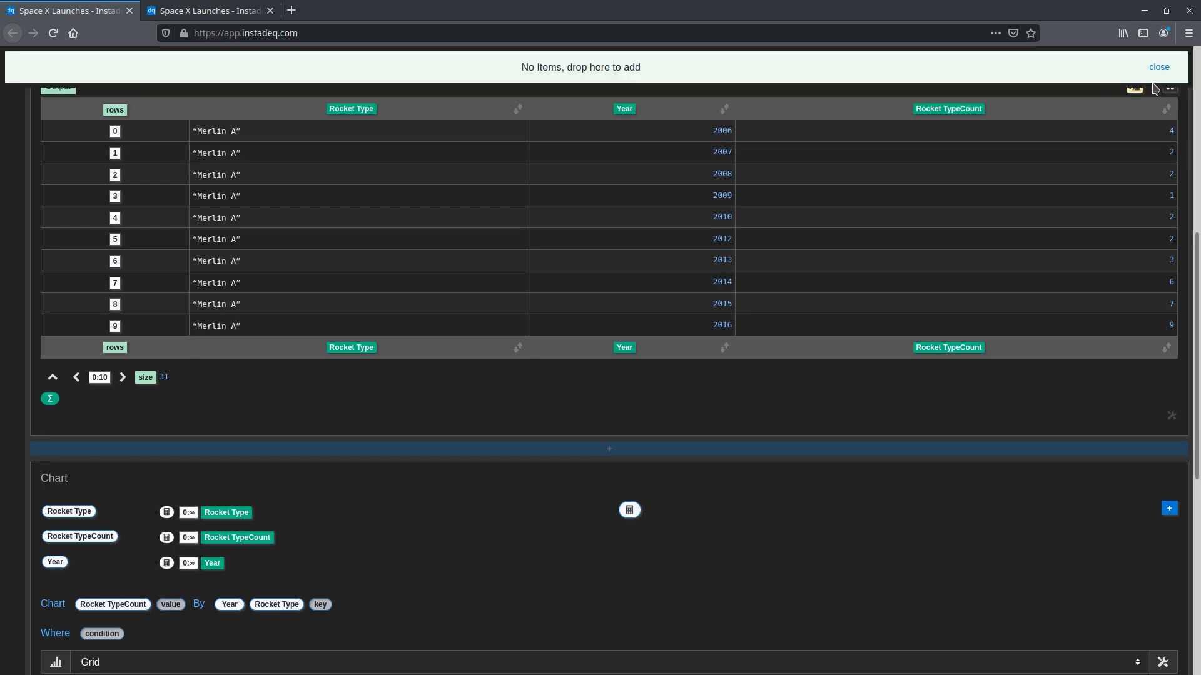
{"action": "left_click", "coordinate": [1159, 67]}
{"action": "scroll", "coordinate": [583, 352], "scroll_direction": "down", "scroll_amount": 5}
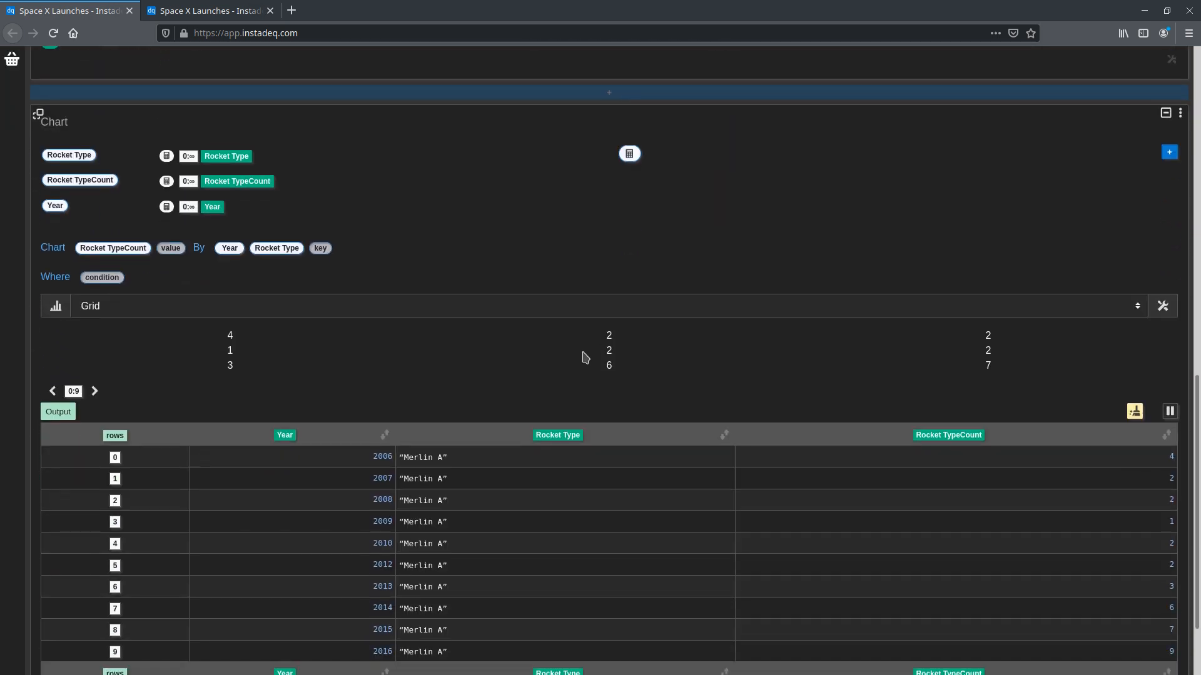
{"action": "left_click", "coordinate": [556, 307]}
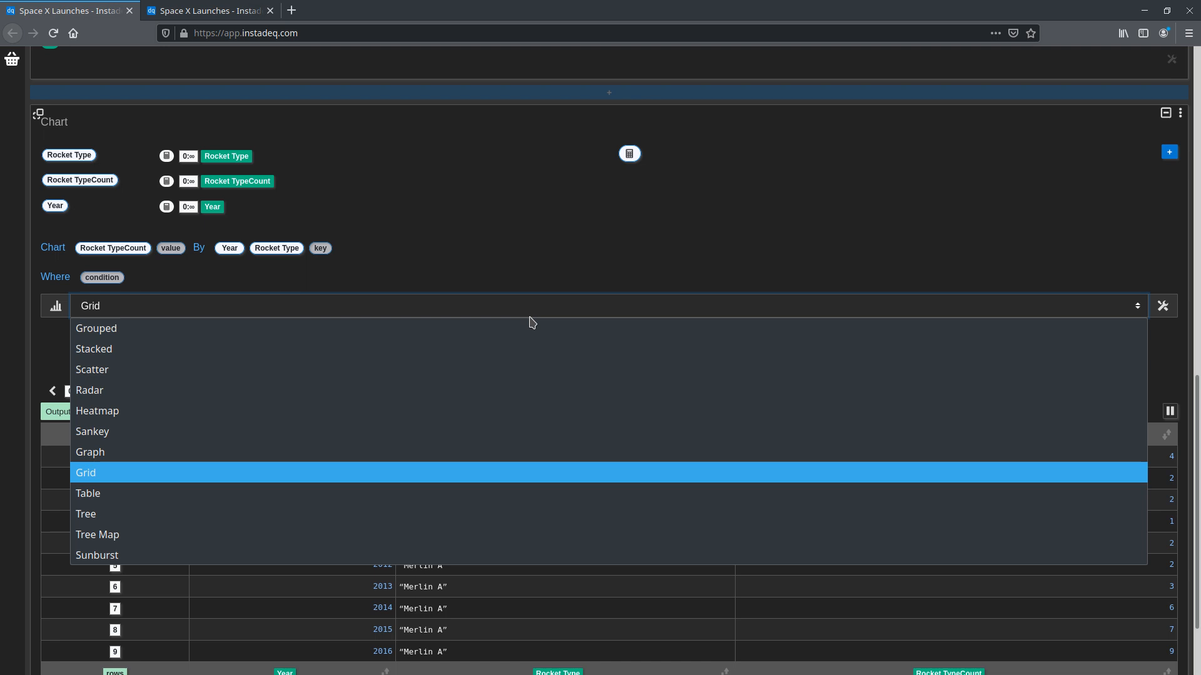
{"action": "left_click", "coordinate": [476, 354]}
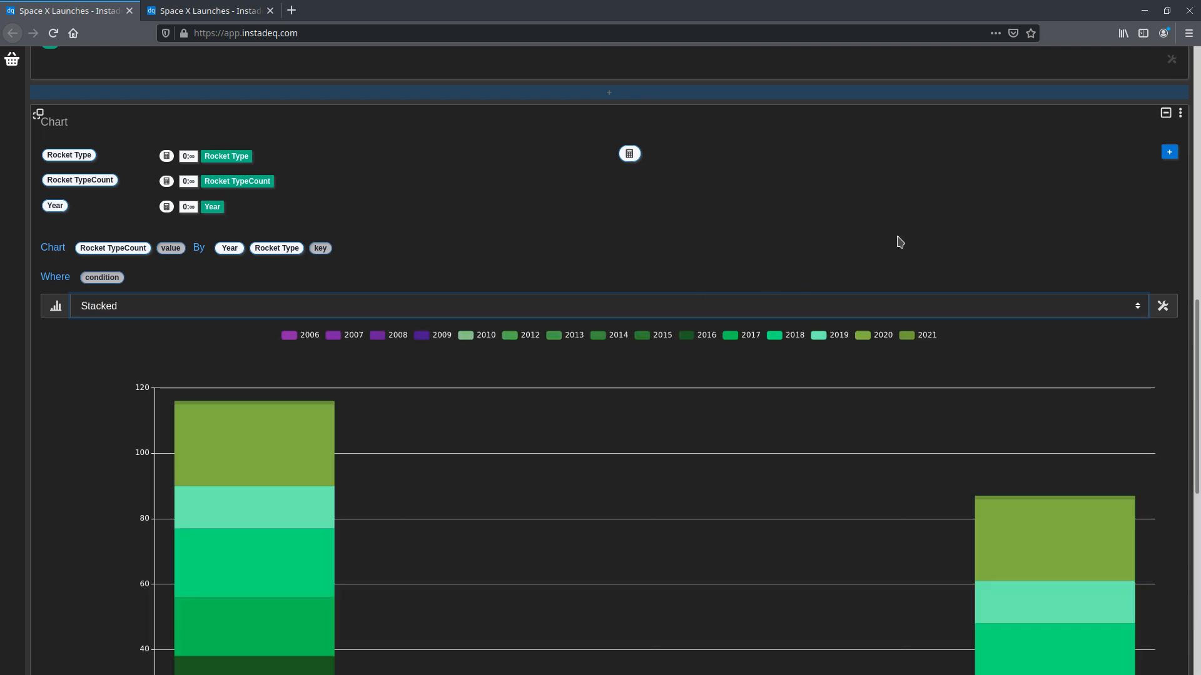
{"action": "scroll", "coordinate": [936, 217], "scroll_direction": "down", "scroll_amount": 2}
{"action": "scroll", "coordinate": [936, 217], "scroll_direction": "down", "scroll_amount": 2}
{"action": "scroll", "coordinate": [1133, 137], "scroll_direction": "up", "scroll_amount": 1}
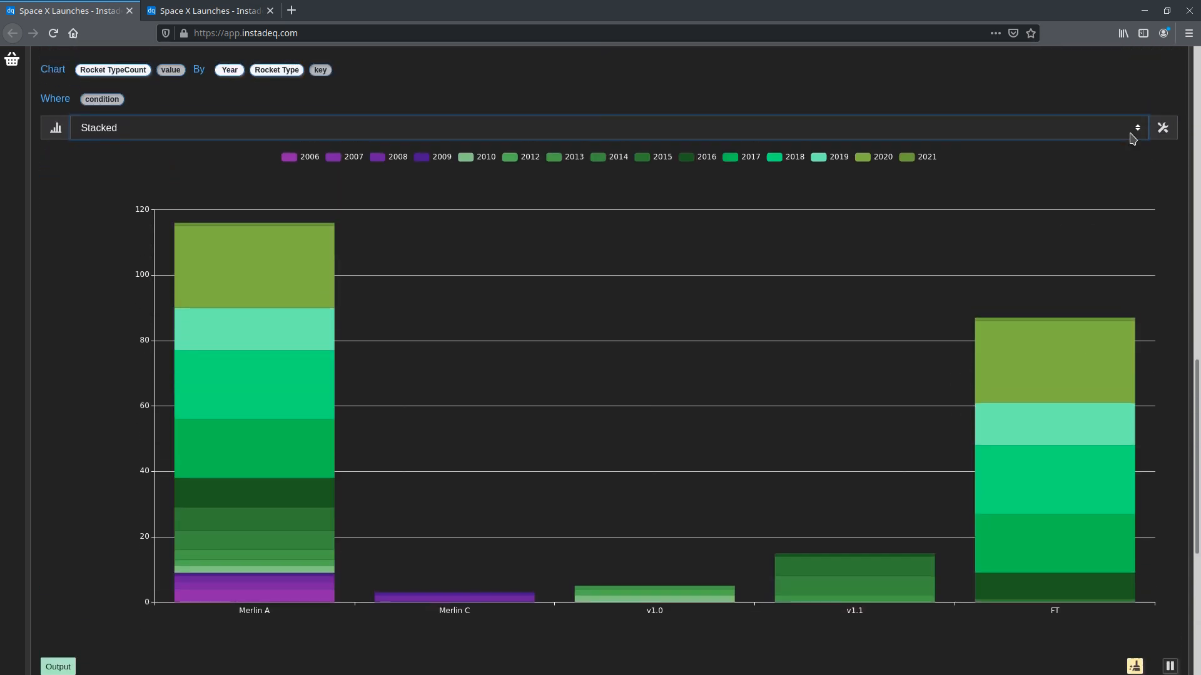
In the stacked chart's settings, set Sub Category to Year and Category to Rocket Type
{"action": "left_click", "coordinate": [1162, 128]}
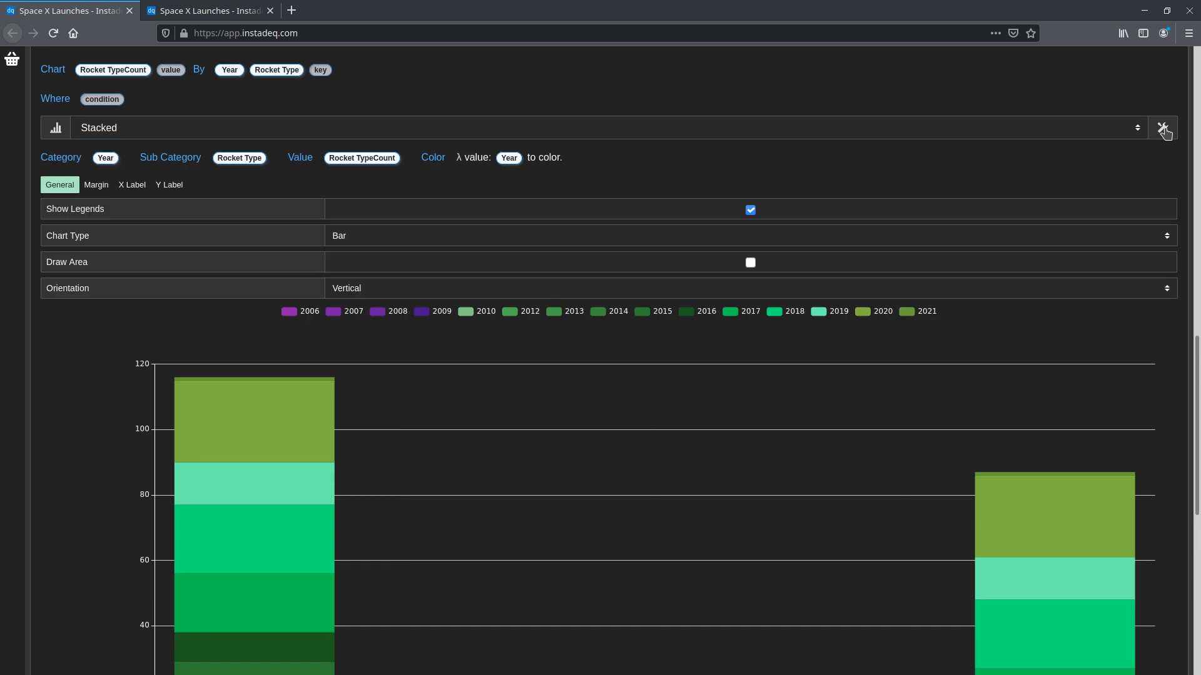
{"action": "left_click_drag", "start_coordinate": [106, 157], "coordinate": [245, 156]}
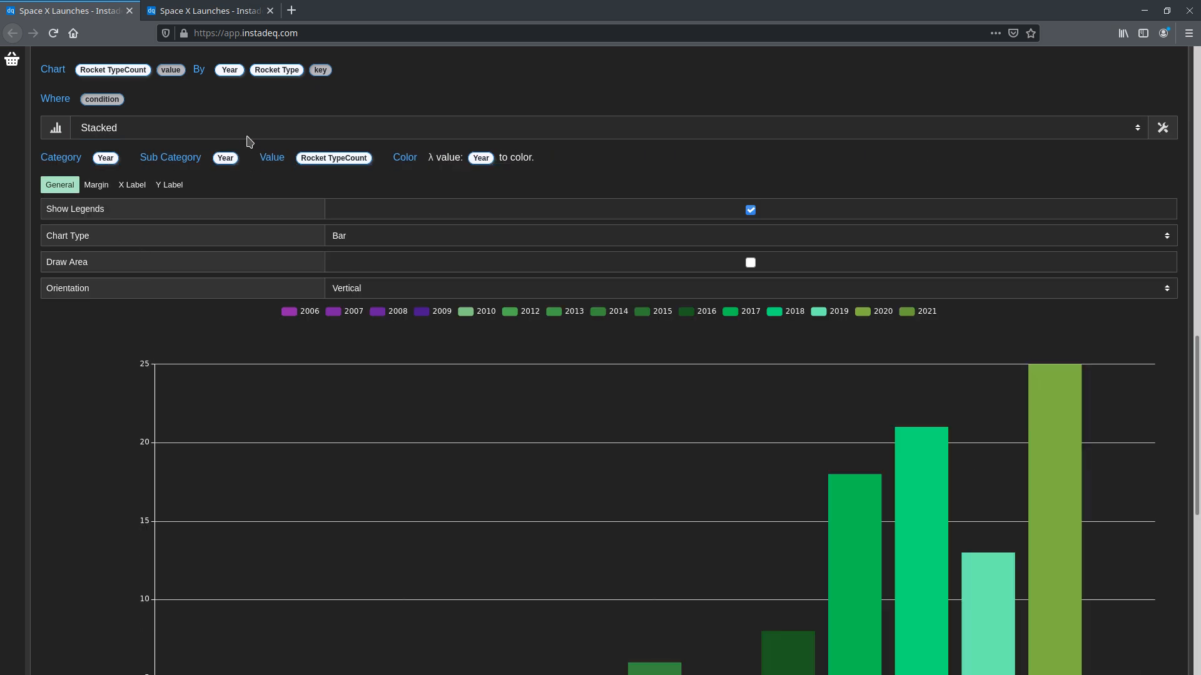
{"action": "left_click_drag", "start_coordinate": [262, 74], "coordinate": [106, 164]}
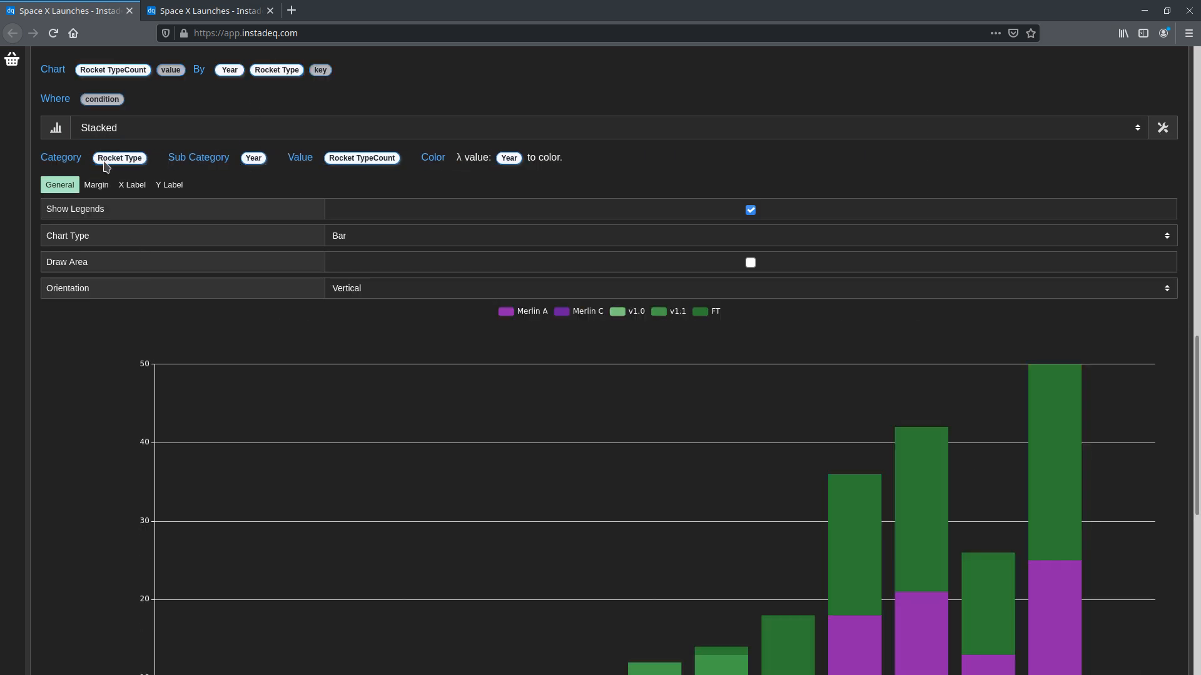
{"action": "scroll", "coordinate": [1074, 164], "scroll_direction": "down", "scroll_amount": 5}
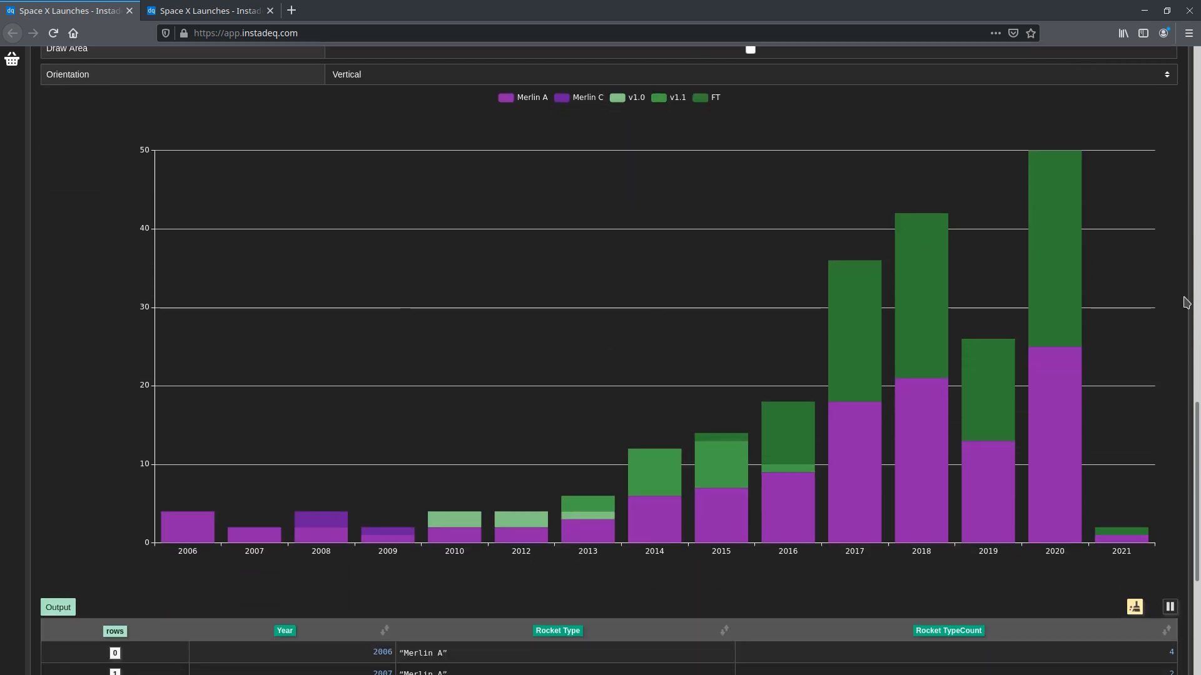
{"action": "scroll", "coordinate": [1186, 303], "scroll_direction": "up", "scroll_amount": 3}
{"action": "scroll", "coordinate": [1186, 303], "scroll_direction": "up", "scroll_amount": 2}
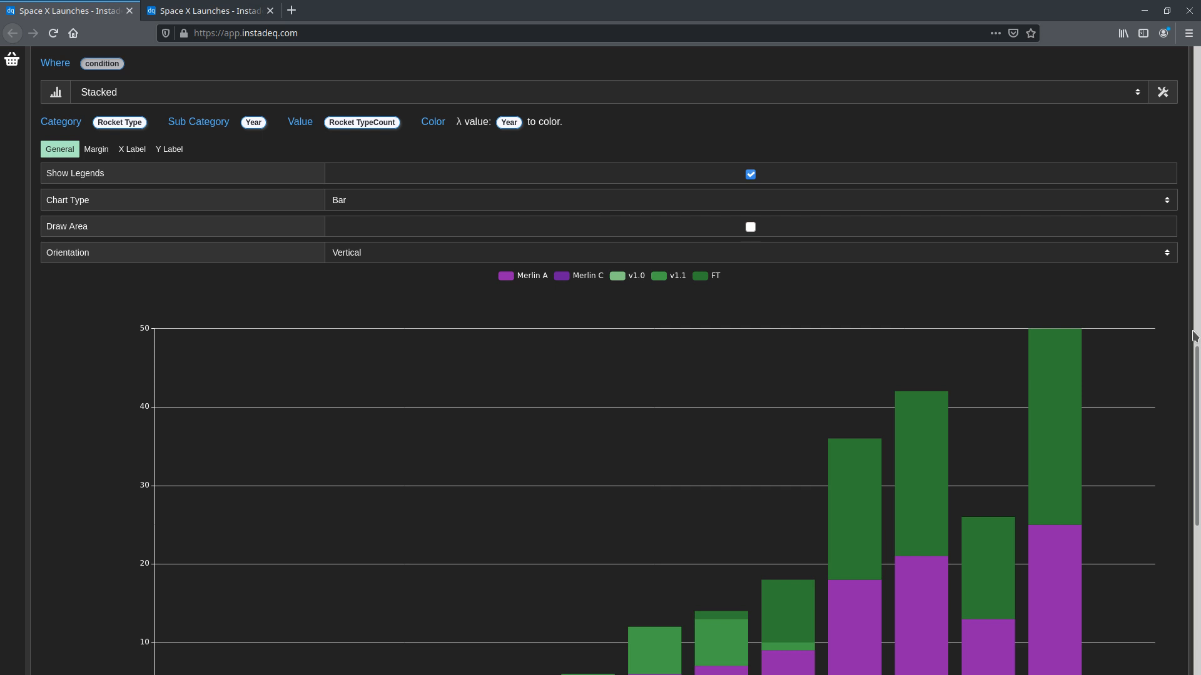
Insert a second Chart cell between the Group By cell and the stacked chart, with Rocket Type, Year and Rocket TypeCount as values
{"action": "left_click_drag", "start_coordinate": [1194, 336], "coordinate": [1195, 243]}
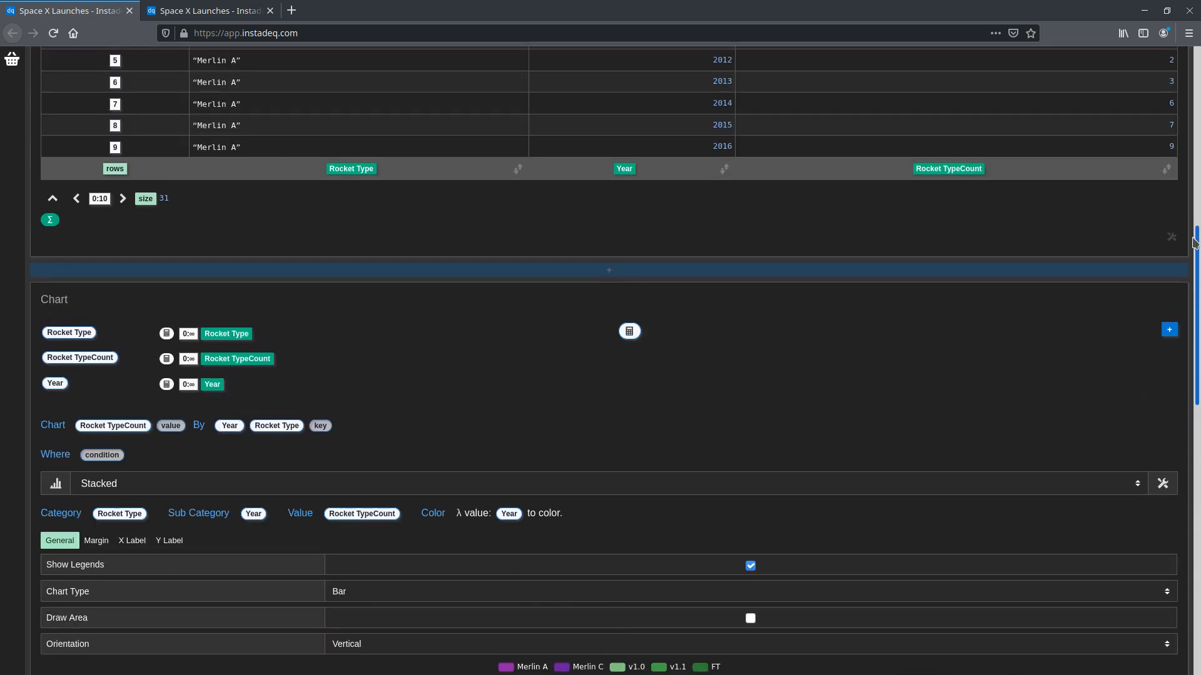
{"action": "left_click", "coordinate": [728, 272]}
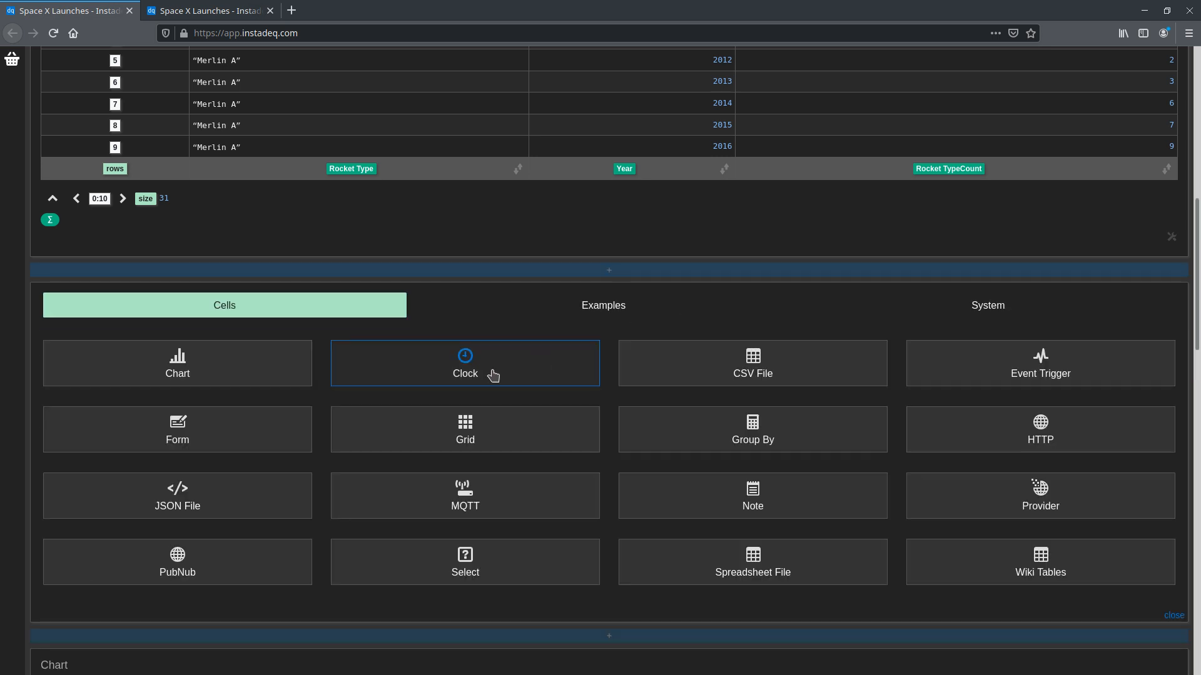
{"action": "left_click", "coordinate": [257, 371]}
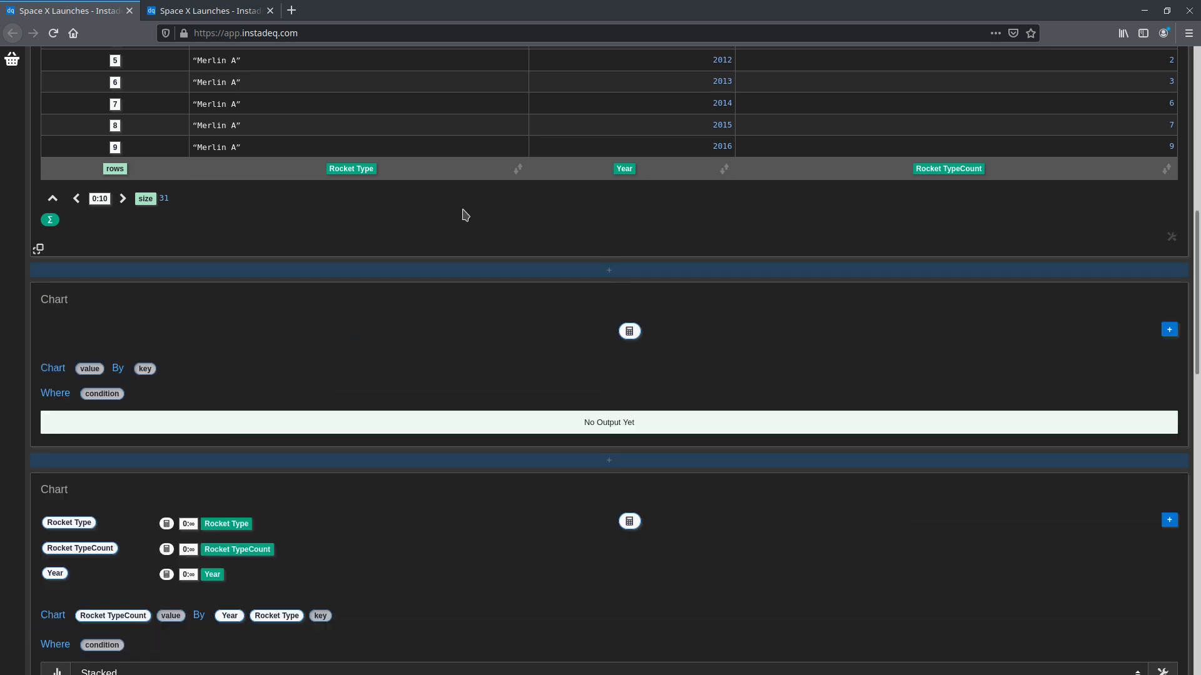
{"action": "left_click_drag", "start_coordinate": [351, 169], "coordinate": [103, 370]}
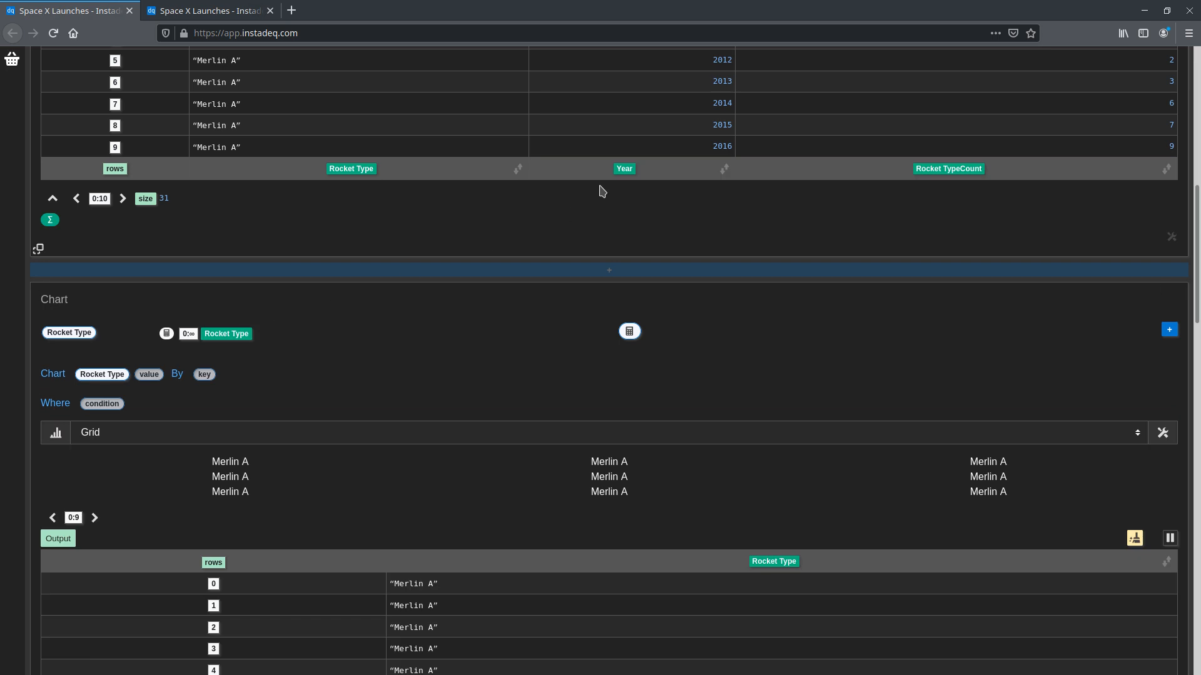
{"action": "left_click_drag", "start_coordinate": [625, 168], "coordinate": [159, 376]}
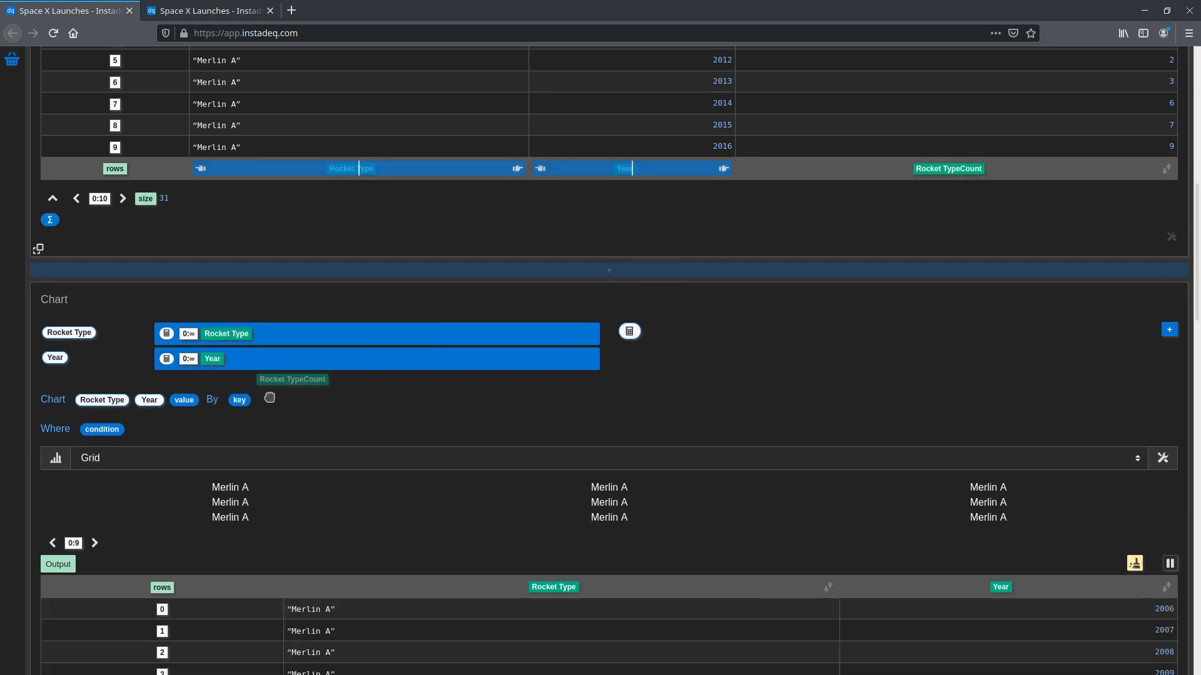
{"action": "left_click_drag", "start_coordinate": [270, 398], "coordinate": [184, 400]}
Rename the new chart's Rocket TypeCount value to Count
{"action": "left_click", "coordinate": [187, 359]}
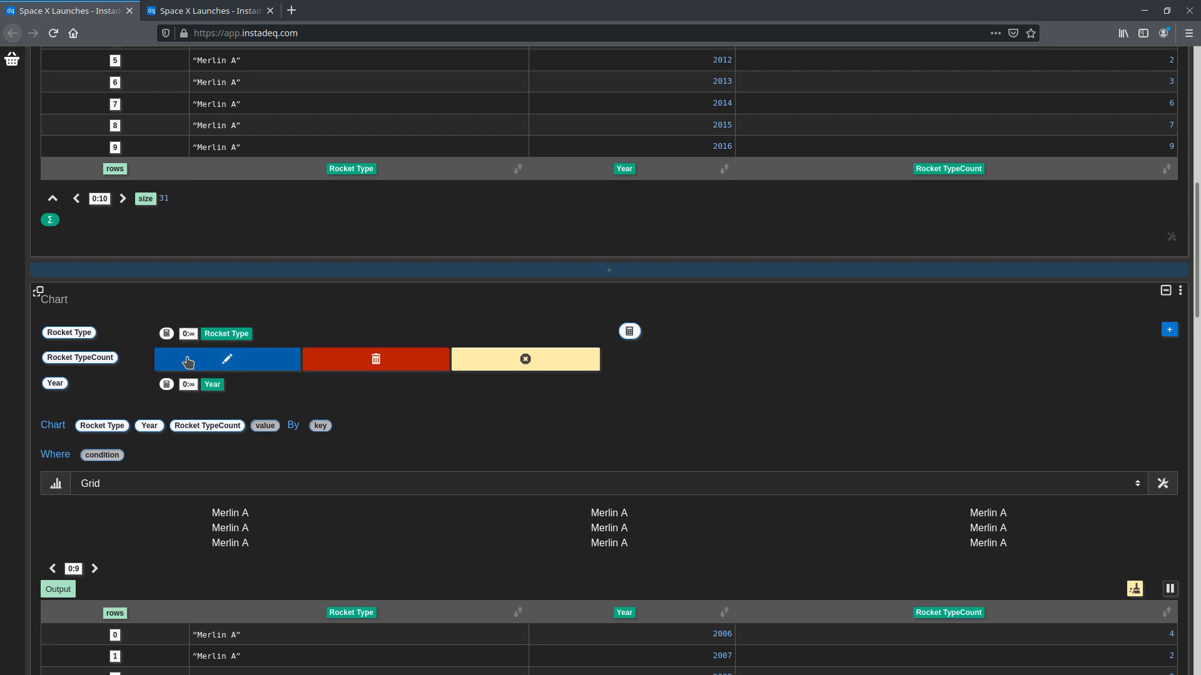
{"action": "left_click", "coordinate": [187, 357]}
{"action": "key", "text": "ctrl+a"}
{"action": "type", "text": "Count"}
{"action": "key", "text": "Return"}
Show the new chart as a Table, sorted ascending by Year and then by Rocket Type
{"action": "scroll", "coordinate": [510, 405], "scroll_direction": "down", "scroll_amount": 2}
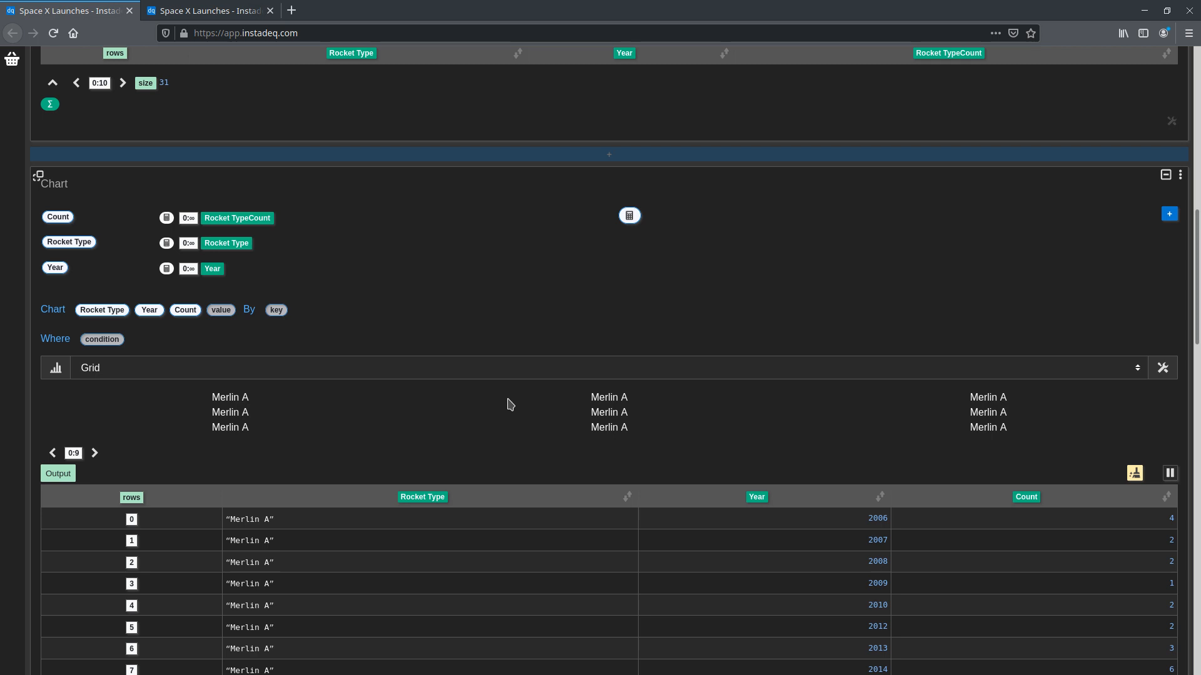
{"action": "left_click", "coordinate": [481, 344]}
{"action": "left_click", "coordinate": [474, 380]}
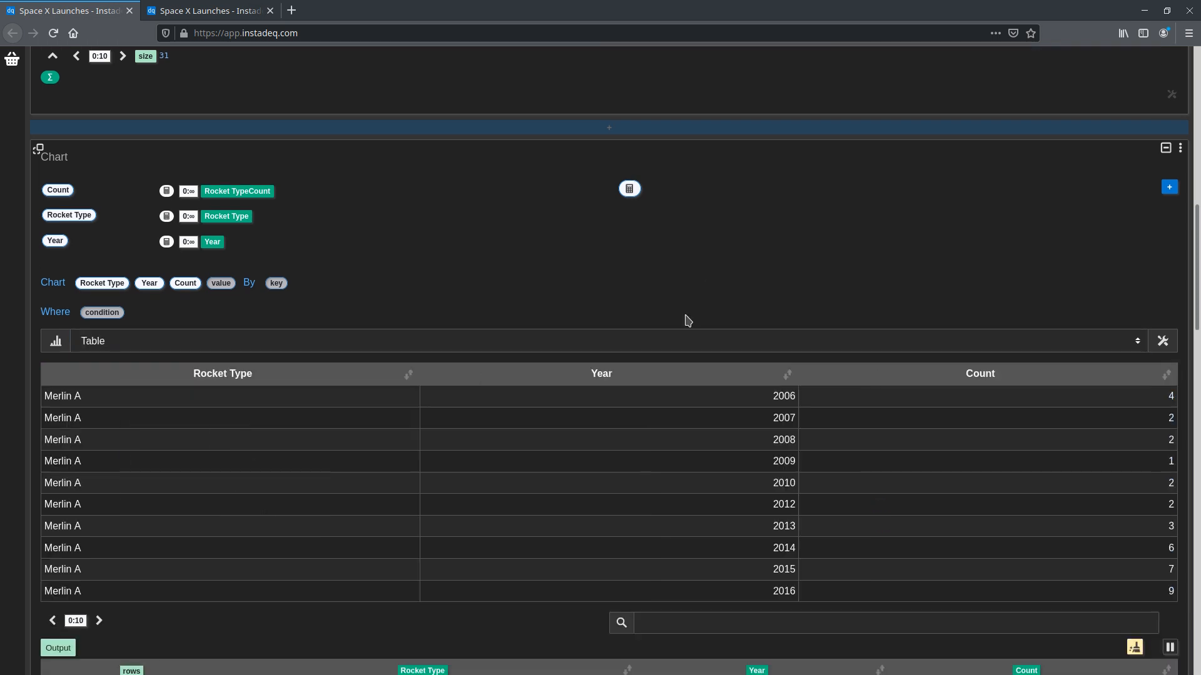
{"action": "left_click", "coordinate": [787, 374]}
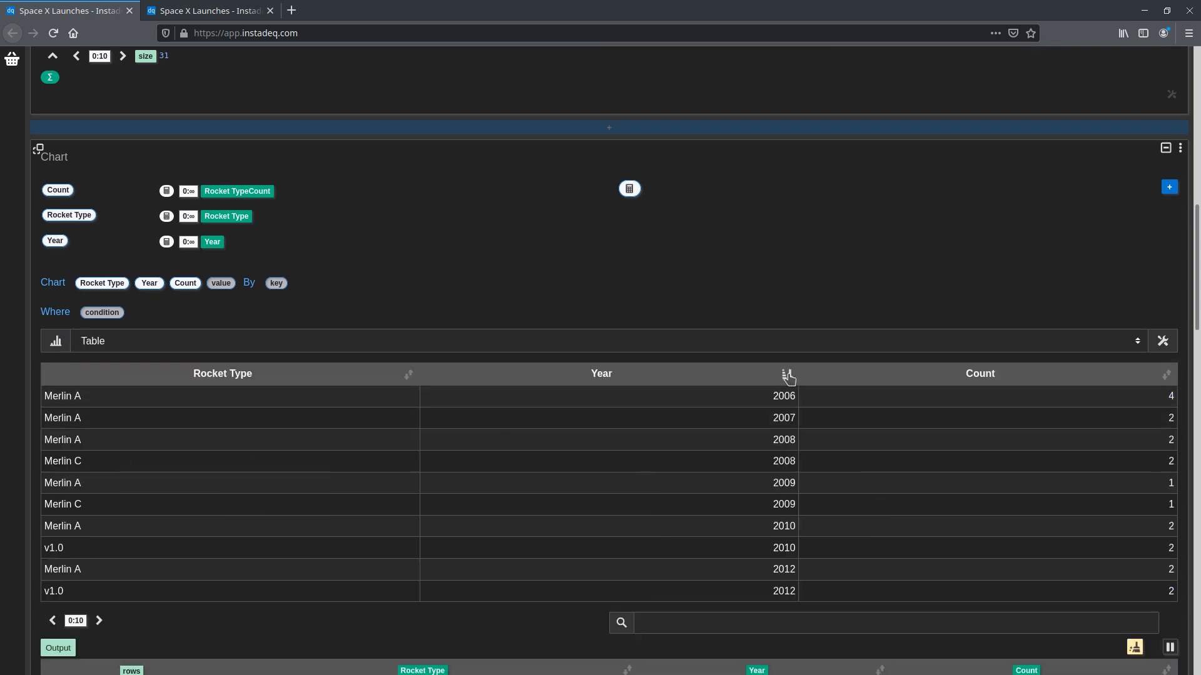
{"action": "left_click", "coordinate": [408, 374]}
{"action": "scroll", "coordinate": [1142, 252], "scroll_direction": "down", "scroll_amount": 3}
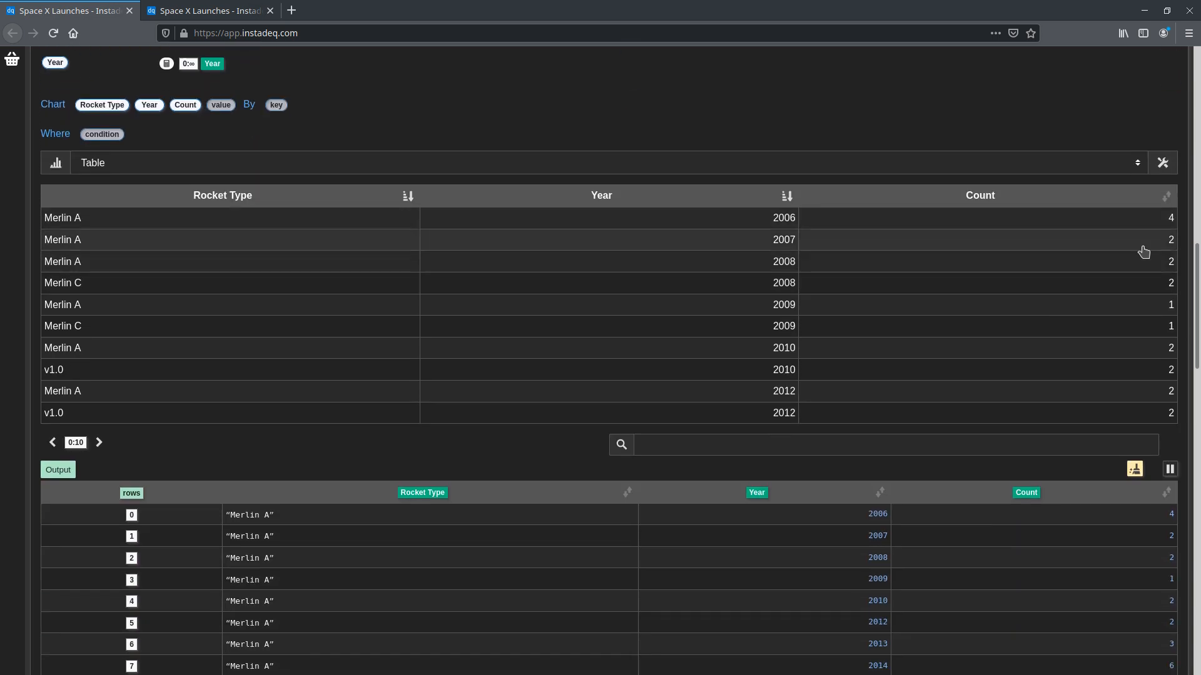
Insert a Form cell between the table chart and the stacked chart, and add a Range field to it
{"action": "left_click_drag", "start_coordinate": [1195, 268], "coordinate": [1197, 394]}
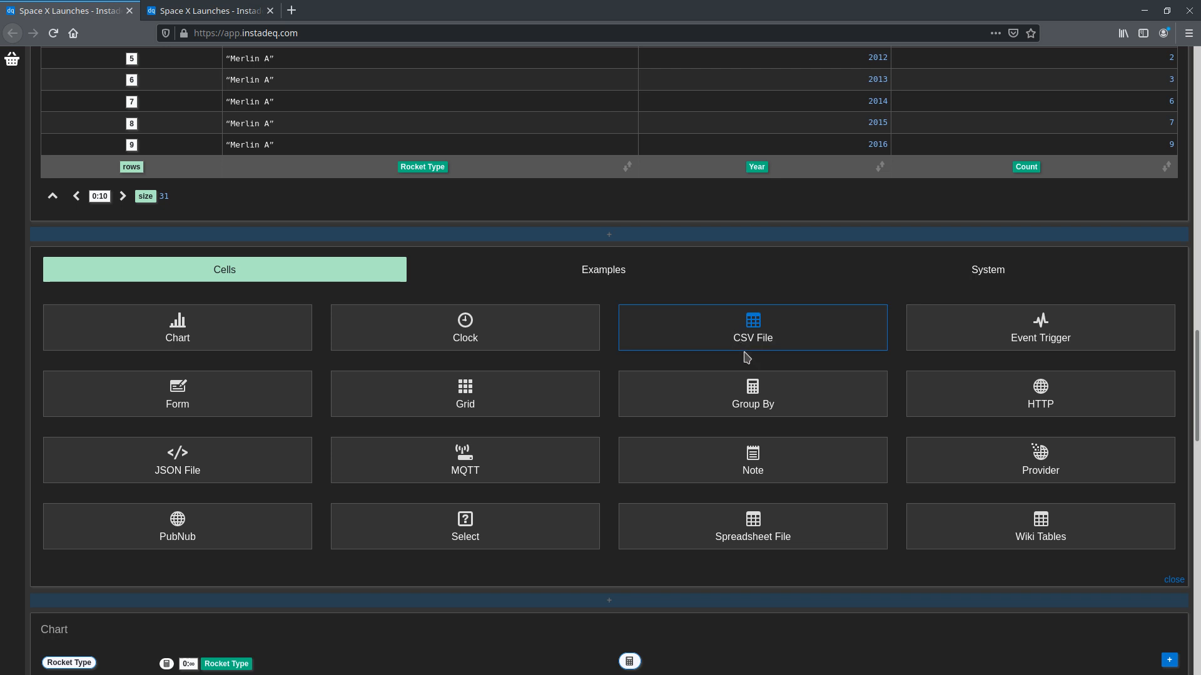
{"action": "left_click", "coordinate": [206, 383]}
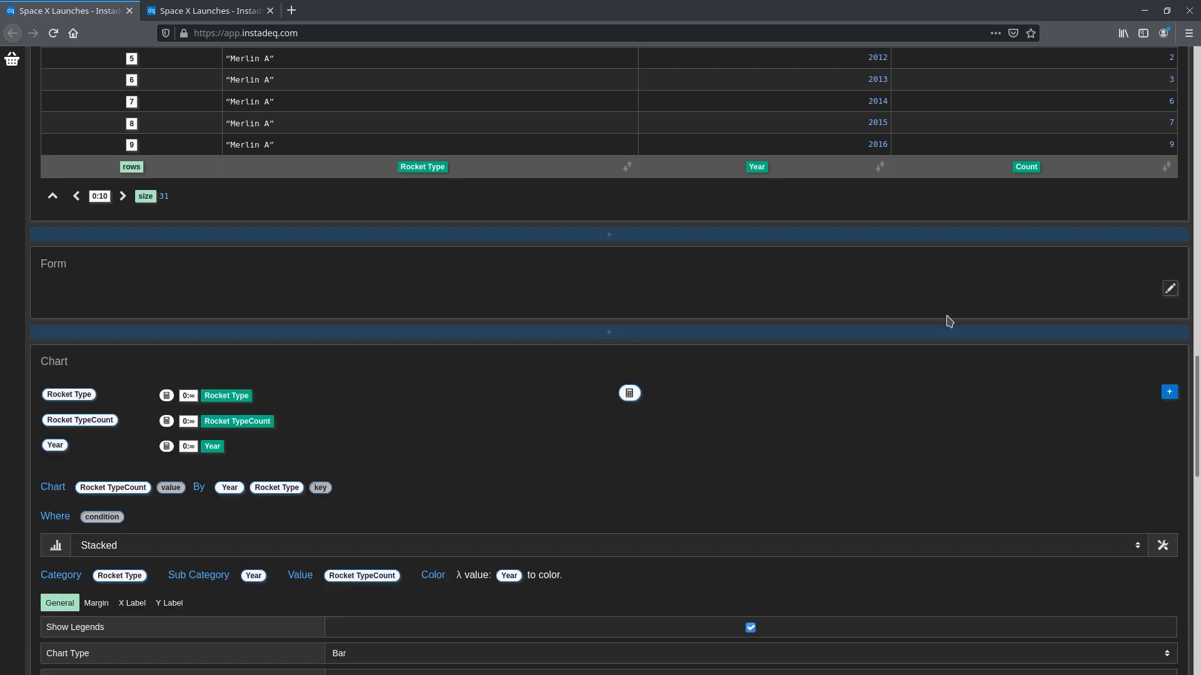
{"action": "left_click", "coordinate": [1170, 288]}
{"action": "left_click", "coordinate": [698, 308]}
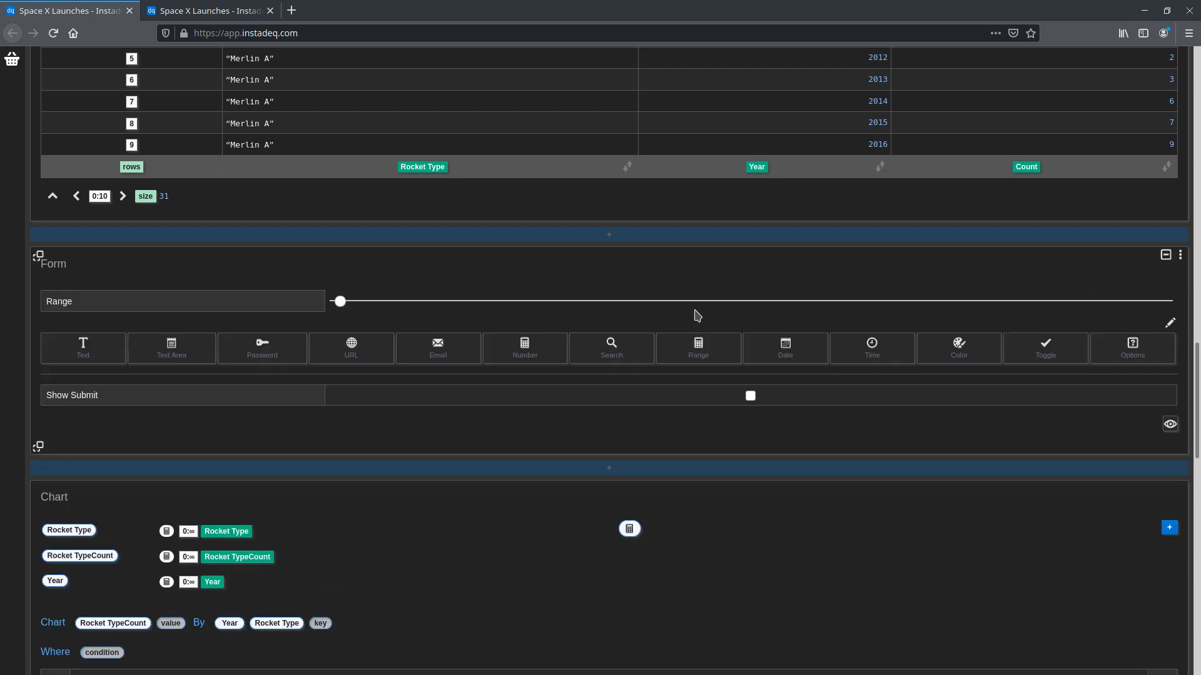
Configure the Range field with identifier Selected Year, label Year, minimum 2006 and maximum 2021
{"action": "left_click", "coordinate": [1169, 326]}
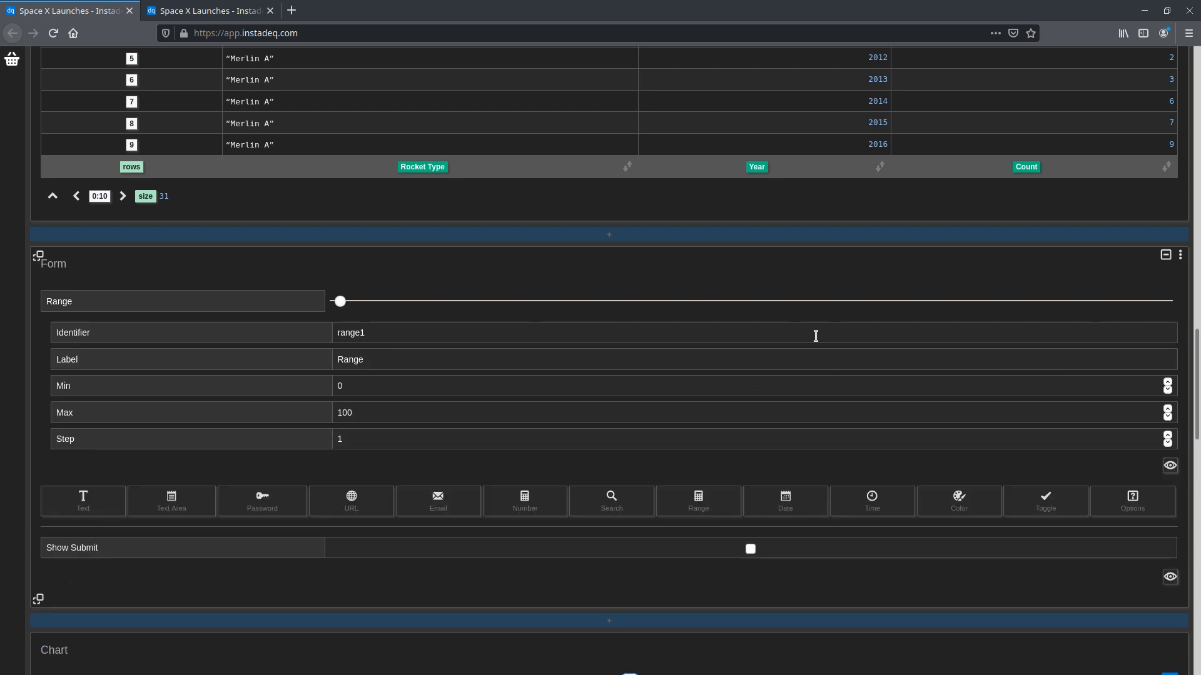
{"action": "double_click", "coordinate": [412, 332]}
{"action": "type", "text": "Selected"}
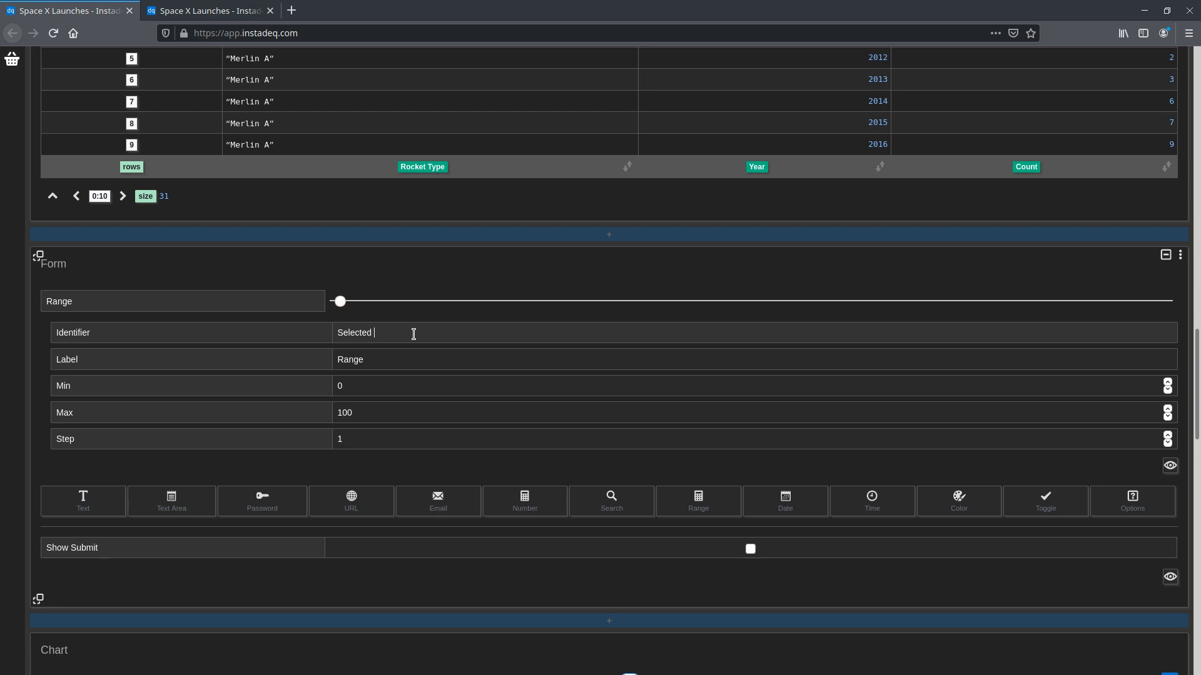
{"action": "type", "text": " Year"}
{"action": "double_click", "coordinate": [412, 357]}
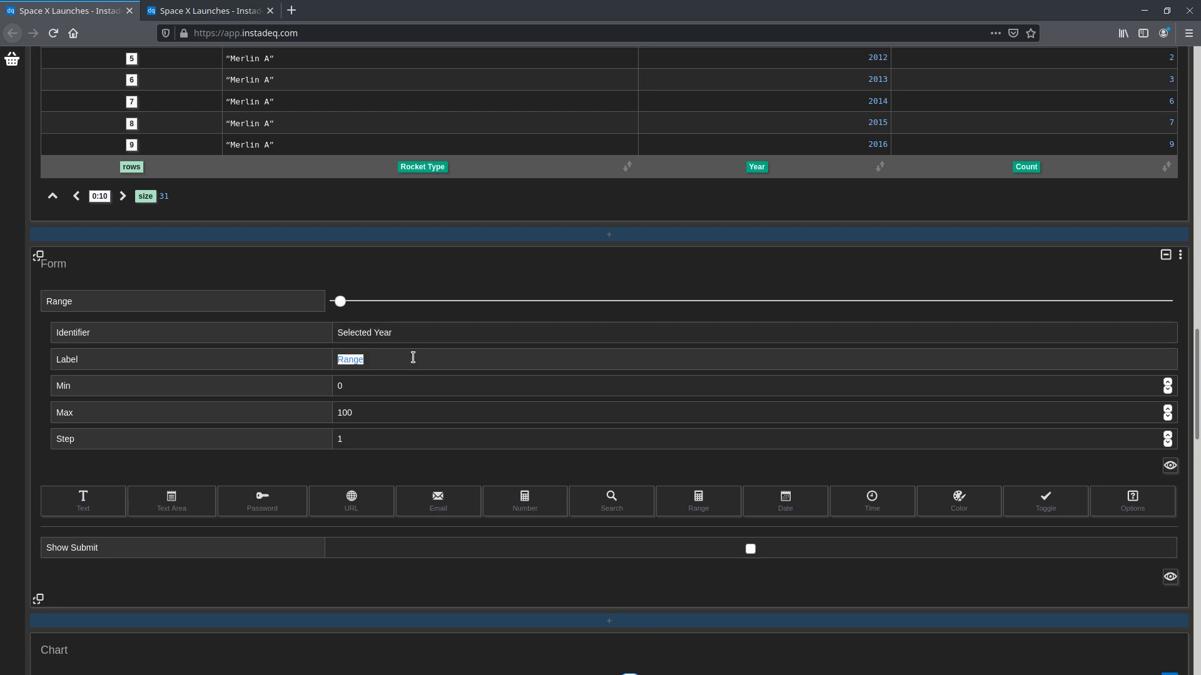
{"action": "type", "text": "Year"}
{"action": "double_click", "coordinate": [406, 390]}
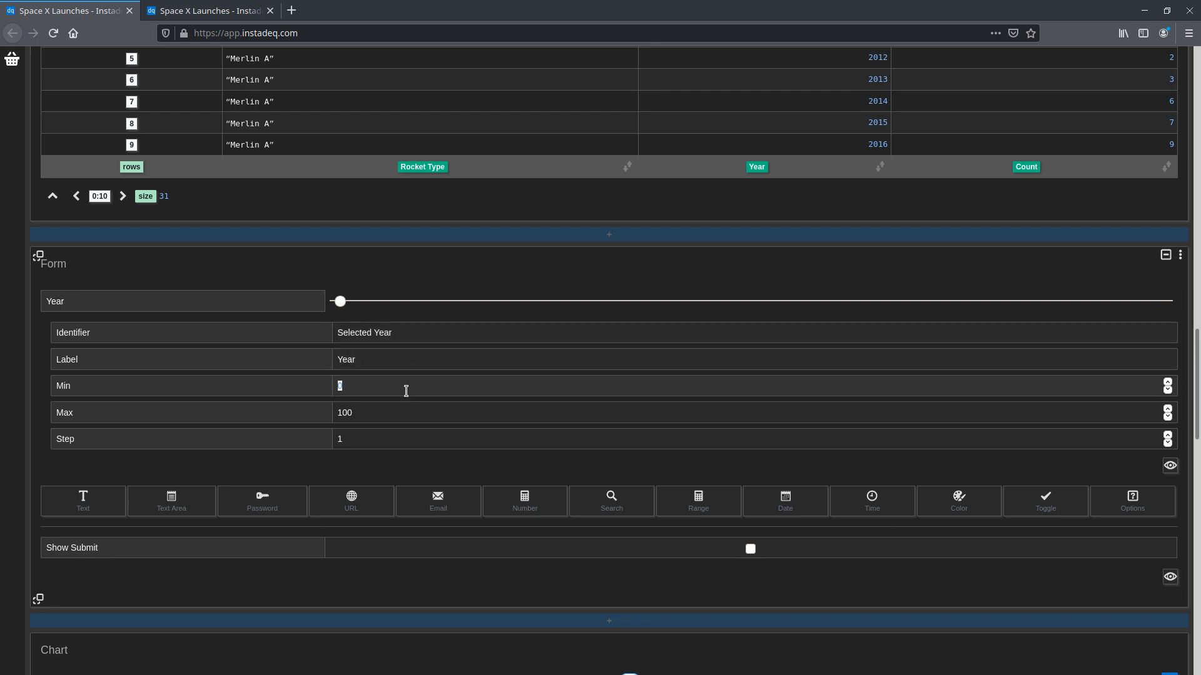
{"action": "double_click", "coordinate": [398, 411]}
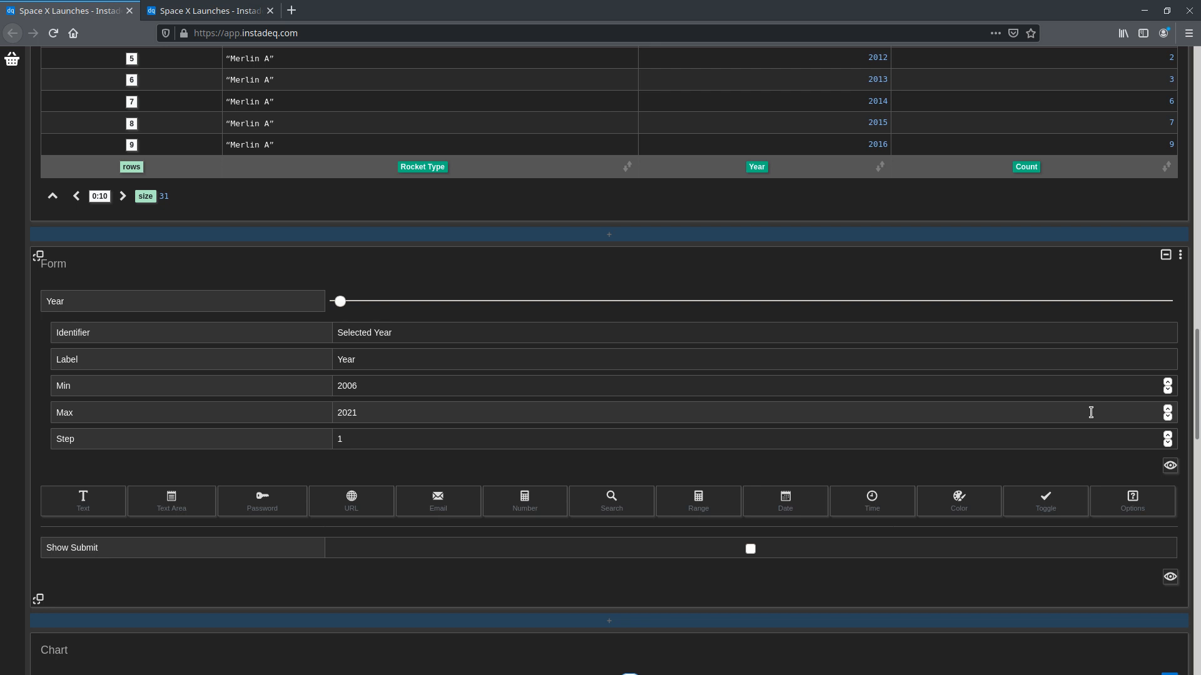
{"action": "left_click", "coordinate": [1170, 466]}
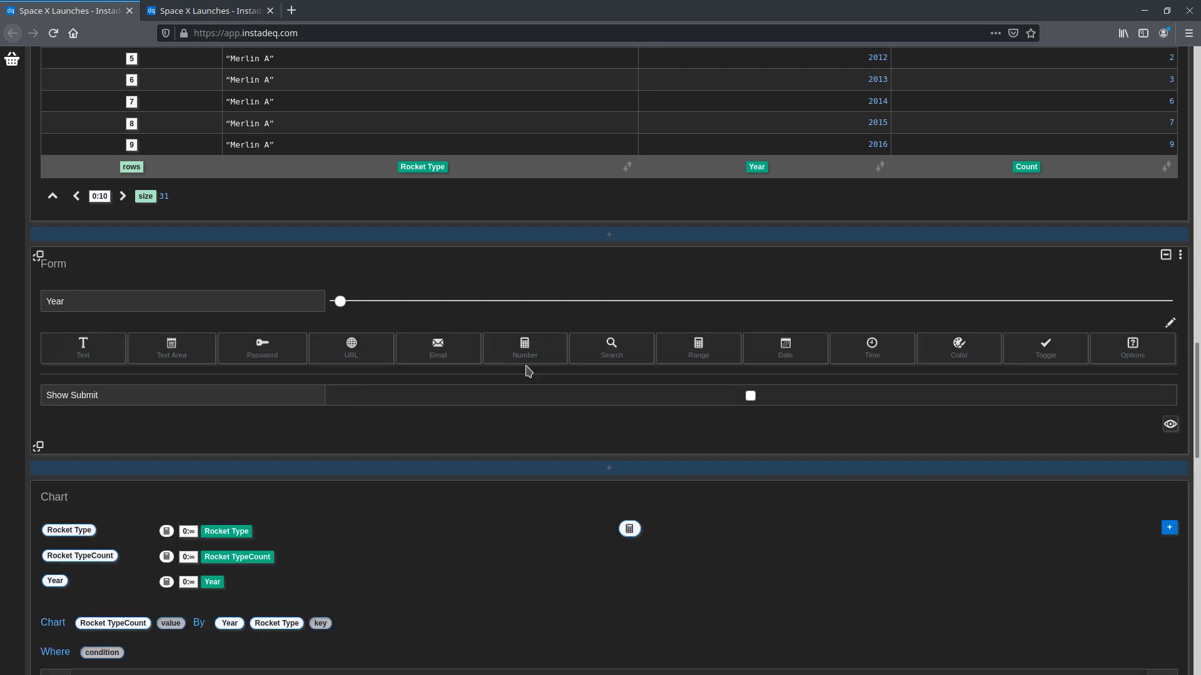
Leave the form's edit mode and set the Year slider to 2011
{"action": "left_click", "coordinate": [1170, 425]}
{"action": "left_click_drag", "start_coordinate": [340, 286], "coordinate": [606, 306]}
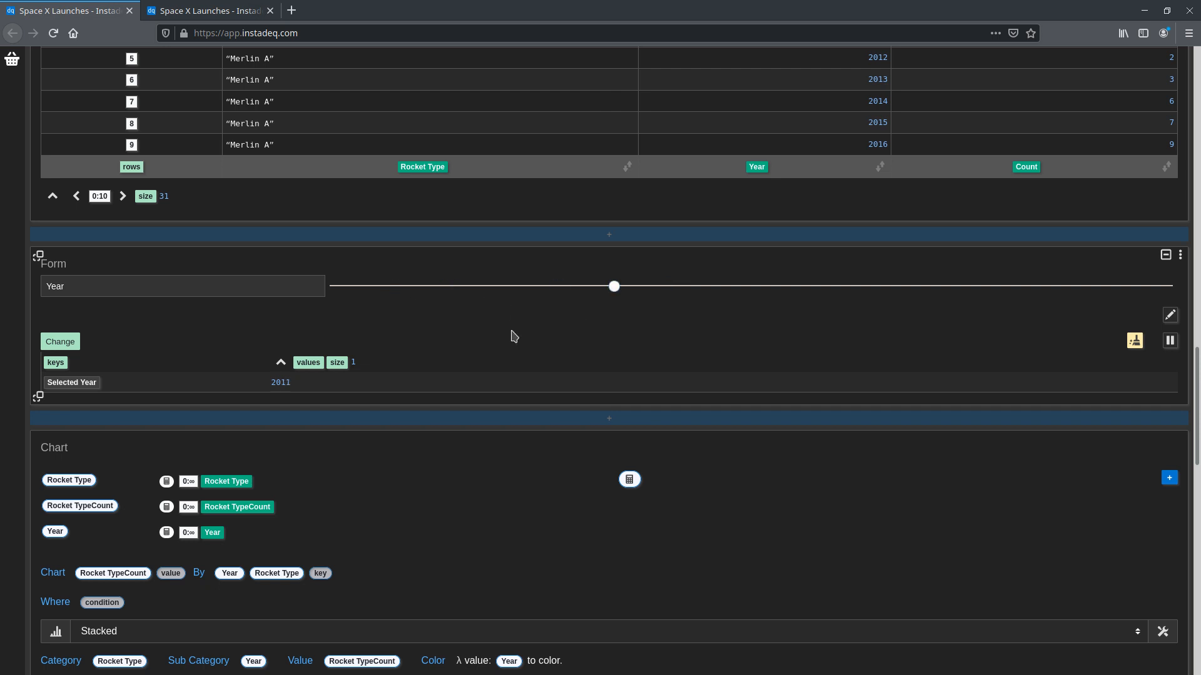
{"action": "scroll", "coordinate": [690, 308], "scroll_direction": "down", "scroll_amount": 4}
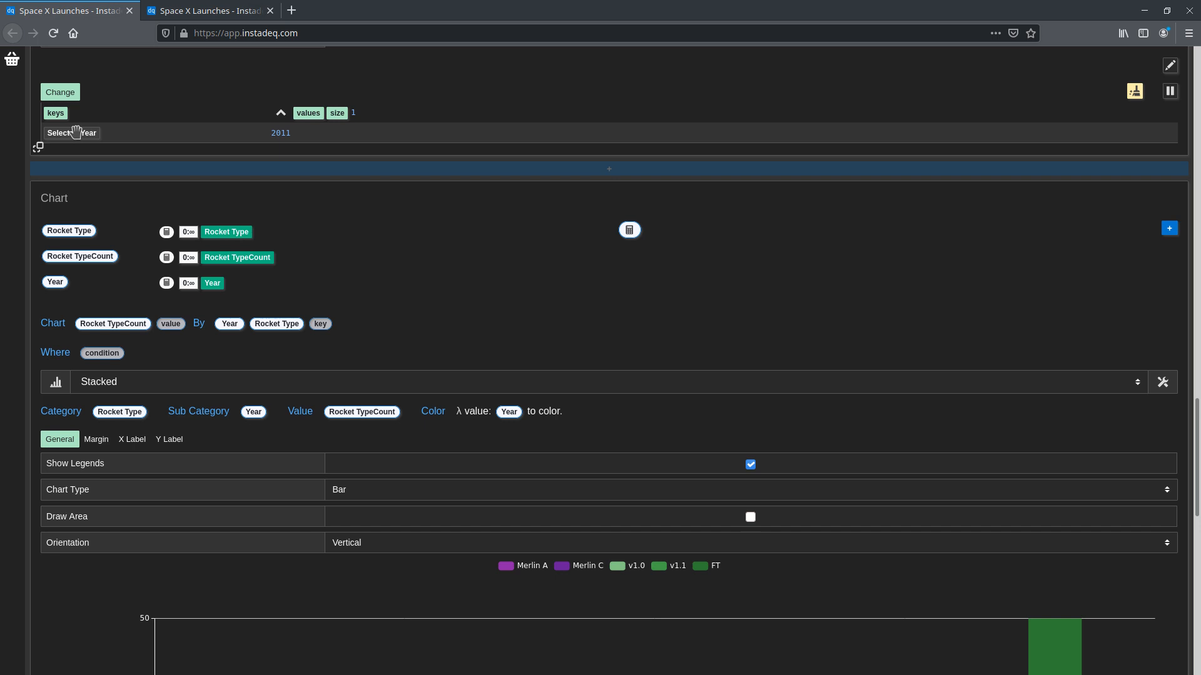
Add the form's Selected Year value to the stacked chart's values
{"action": "left_click_drag", "start_coordinate": [75, 131], "coordinate": [169, 325]}
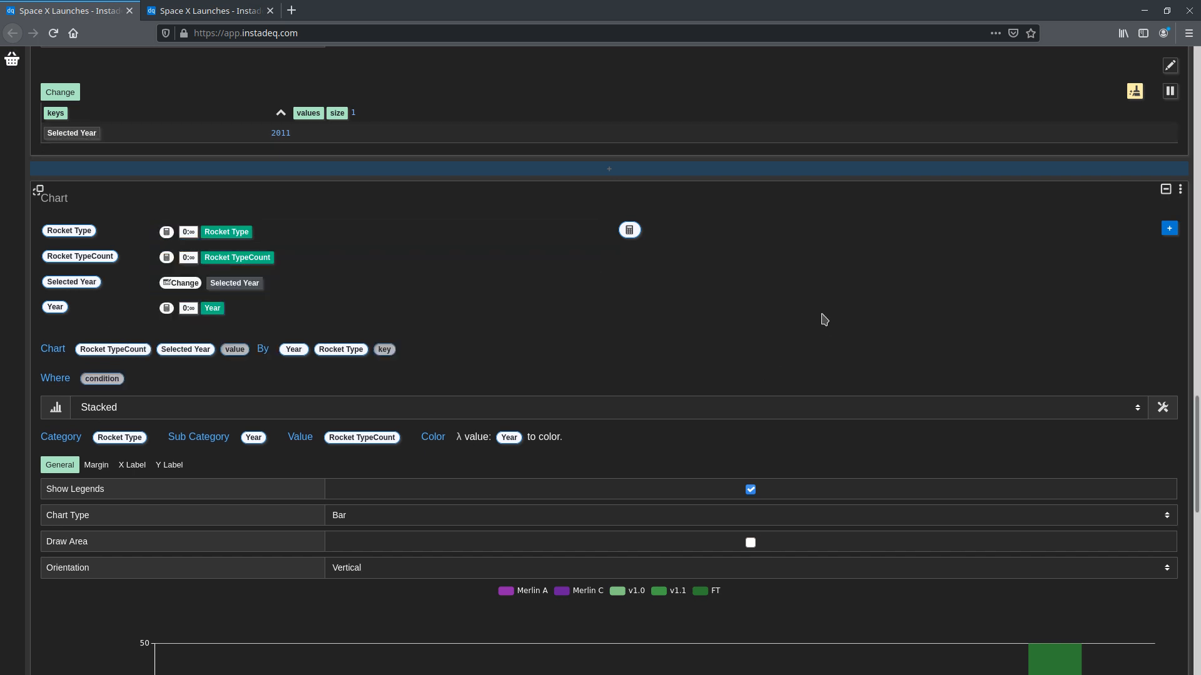
{"action": "scroll", "coordinate": [819, 313], "scroll_direction": "down", "scroll_amount": 4}
{"action": "scroll", "coordinate": [341, 180], "scroll_direction": "up", "scroll_amount": 2}
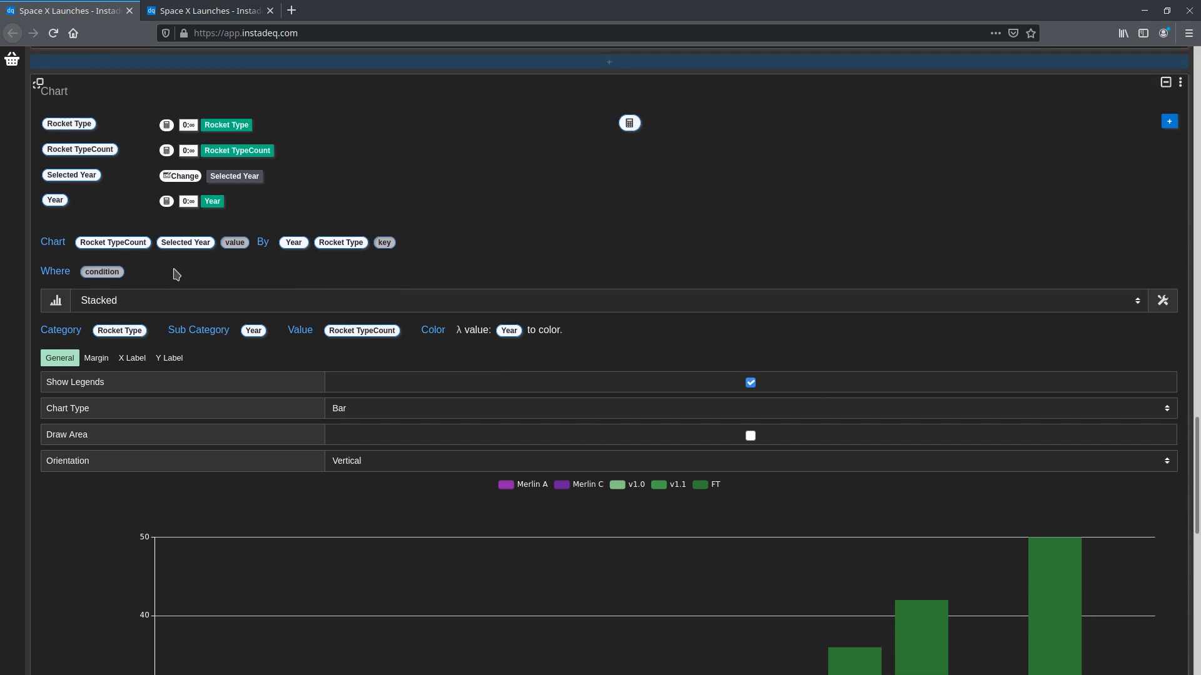
Filter the stacked chart with the condition Year ≥ Selected Year
{"action": "left_click_drag", "start_coordinate": [293, 242], "coordinate": [100, 274]}
{"action": "left_click", "coordinate": [136, 297]}
{"action": "scroll", "coordinate": [401, 267], "scroll_direction": "down", "scroll_amount": 3}
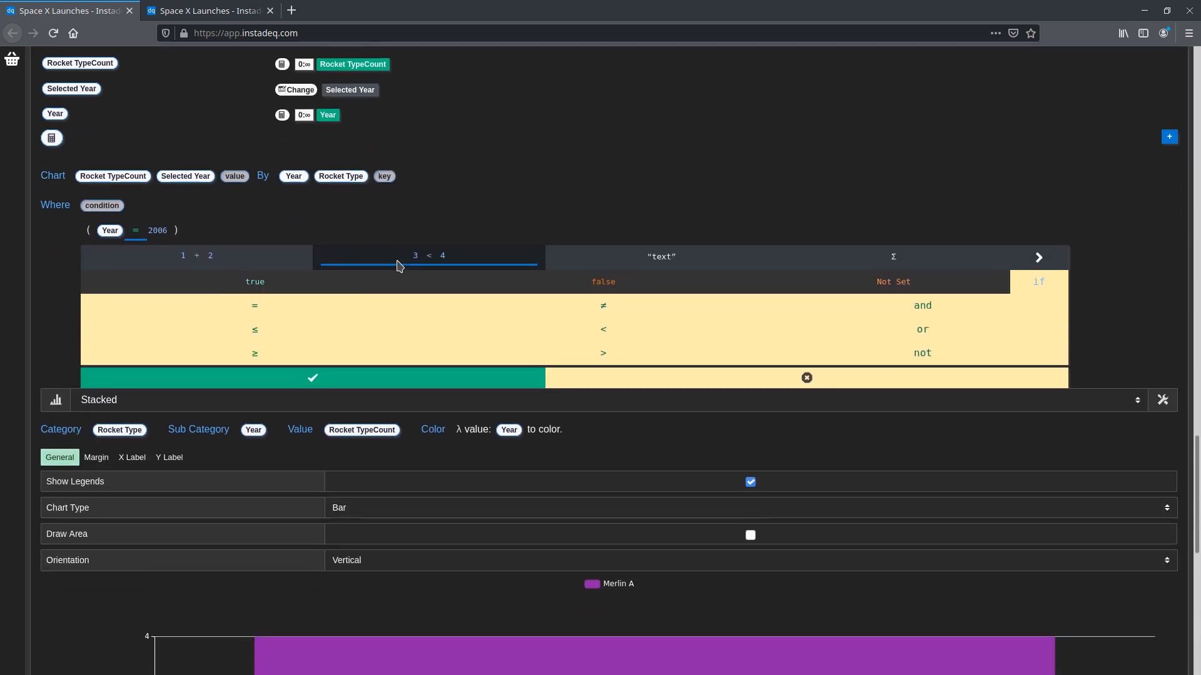
{"action": "left_click", "coordinate": [548, 335]}
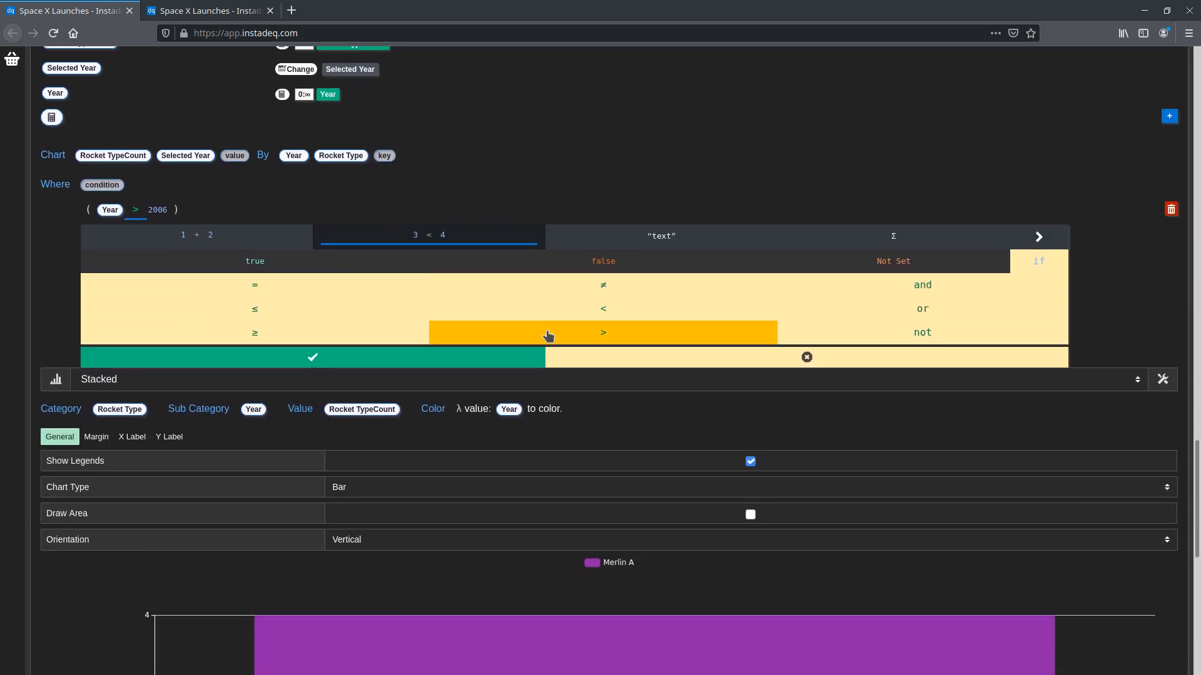
{"action": "left_click", "coordinate": [371, 333]}
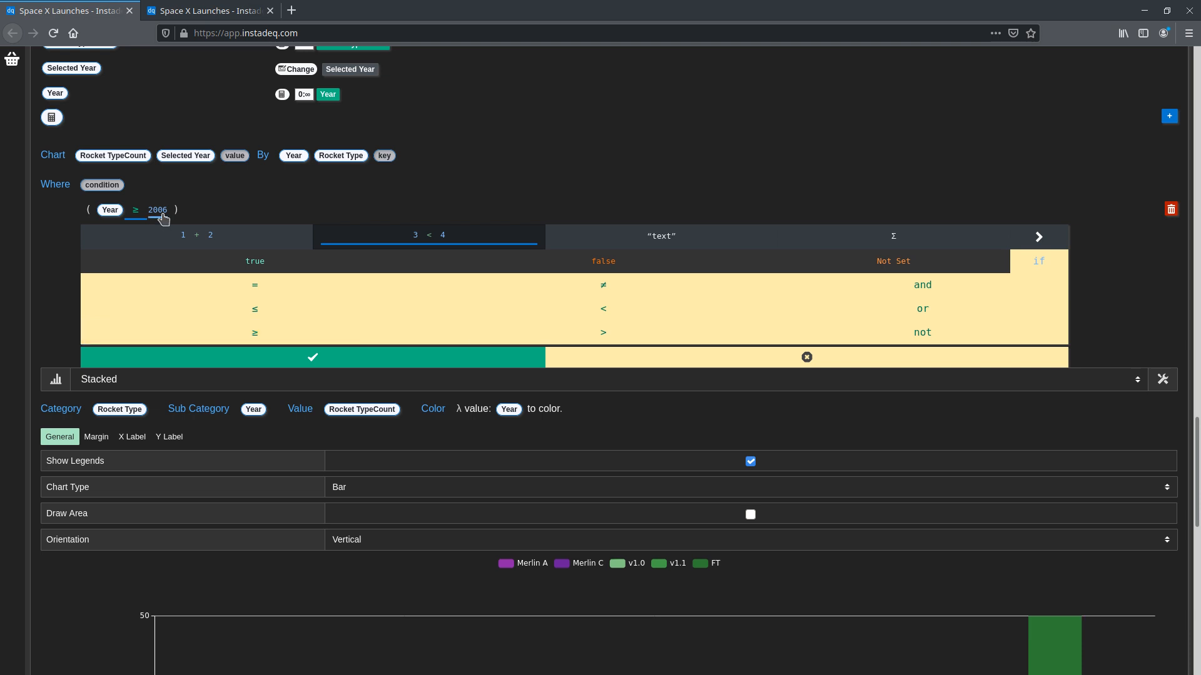
{"action": "left_click_drag", "start_coordinate": [186, 155], "coordinate": [160, 210]}
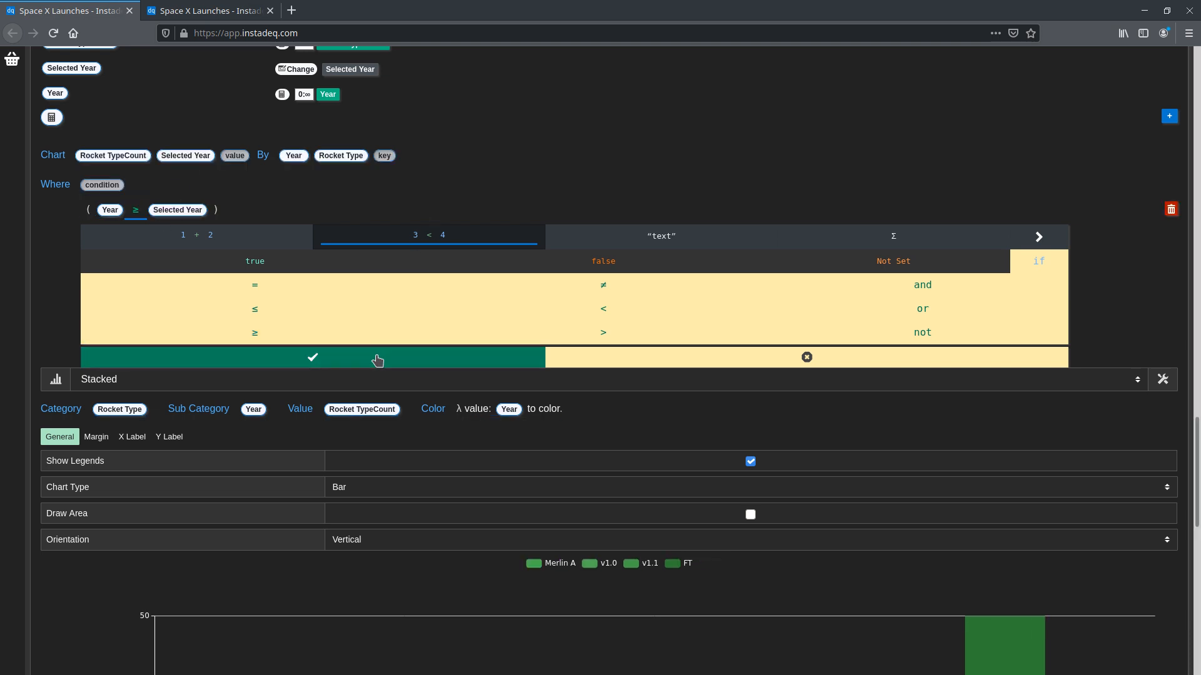
{"action": "left_click", "coordinate": [377, 353]}
{"action": "scroll", "coordinate": [1043, 186], "scroll_direction": "down", "scroll_amount": 3}
Insert a Grid cell between the form and the stacked chart, with the form spanning the last four columns of its first row
{"action": "scroll", "coordinate": [555, 448], "scroll_direction": "up", "scroll_amount": 6}
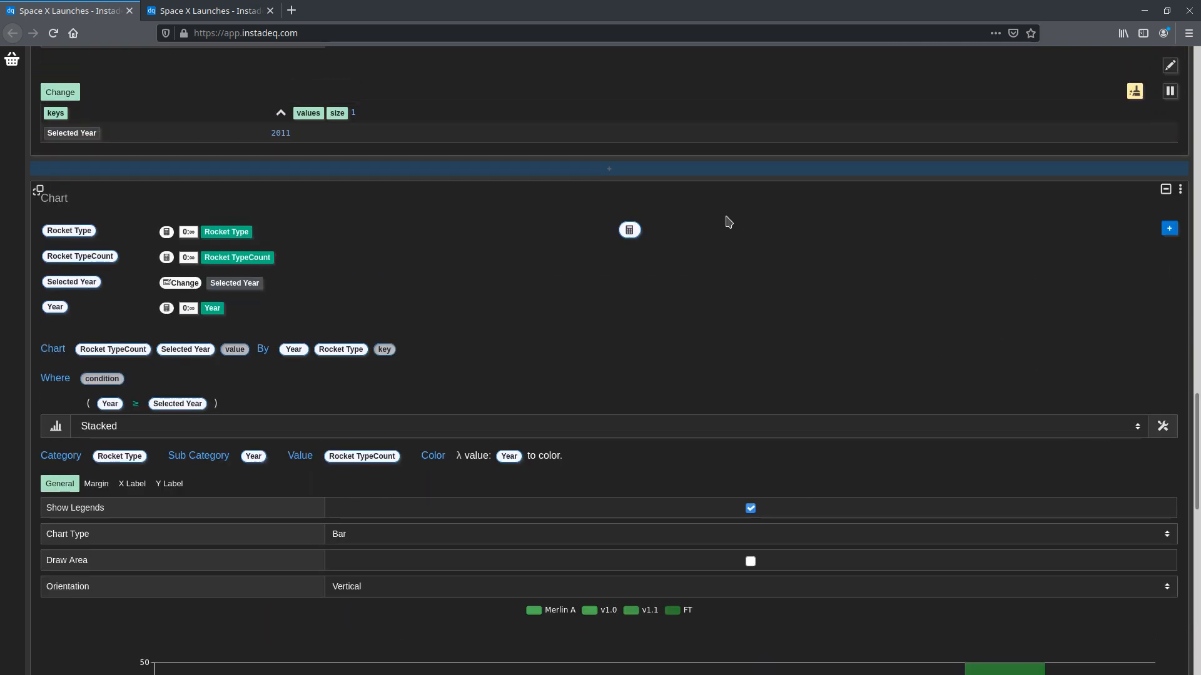
{"action": "left_click", "coordinate": [723, 170]}
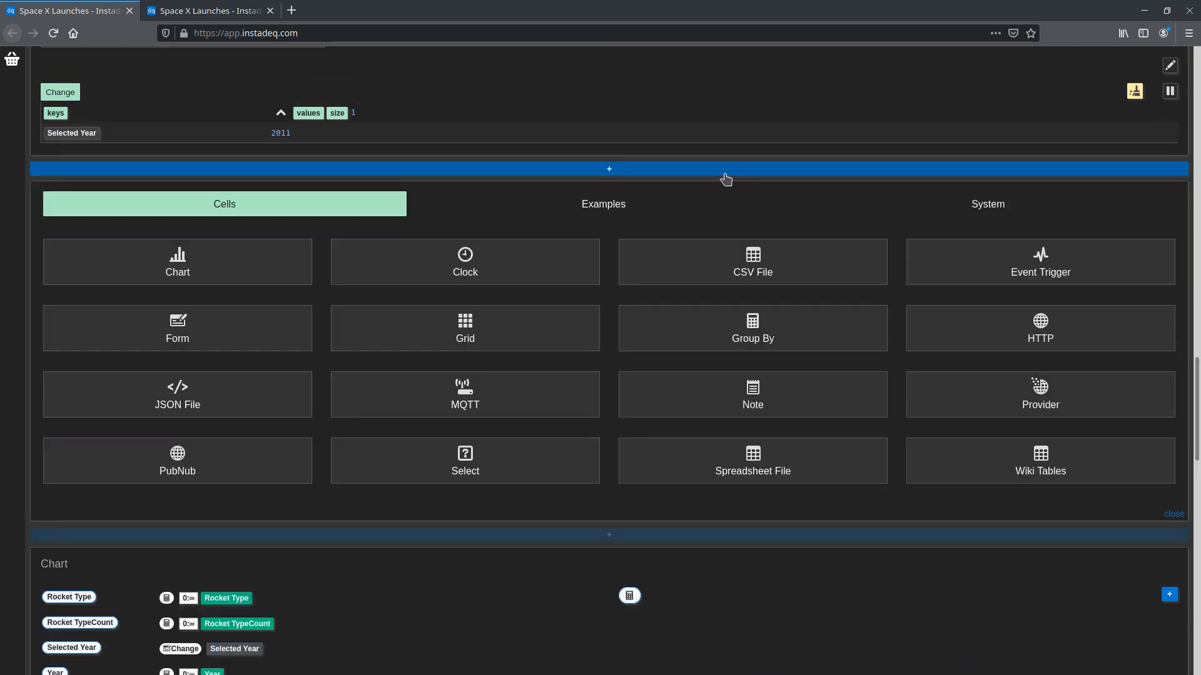
{"action": "left_click", "coordinate": [451, 312]}
{"action": "scroll", "coordinate": [260, 193], "scroll_direction": "up", "scroll_amount": 2}
{"action": "scroll", "coordinate": [225, 218], "scroll_direction": "down", "scroll_amount": 1}
{"action": "left_click_drag", "start_coordinate": [40, 233], "coordinate": [678, 361]}
{"action": "left_click_drag", "start_coordinate": [993, 431], "coordinate": [1071, 429]}
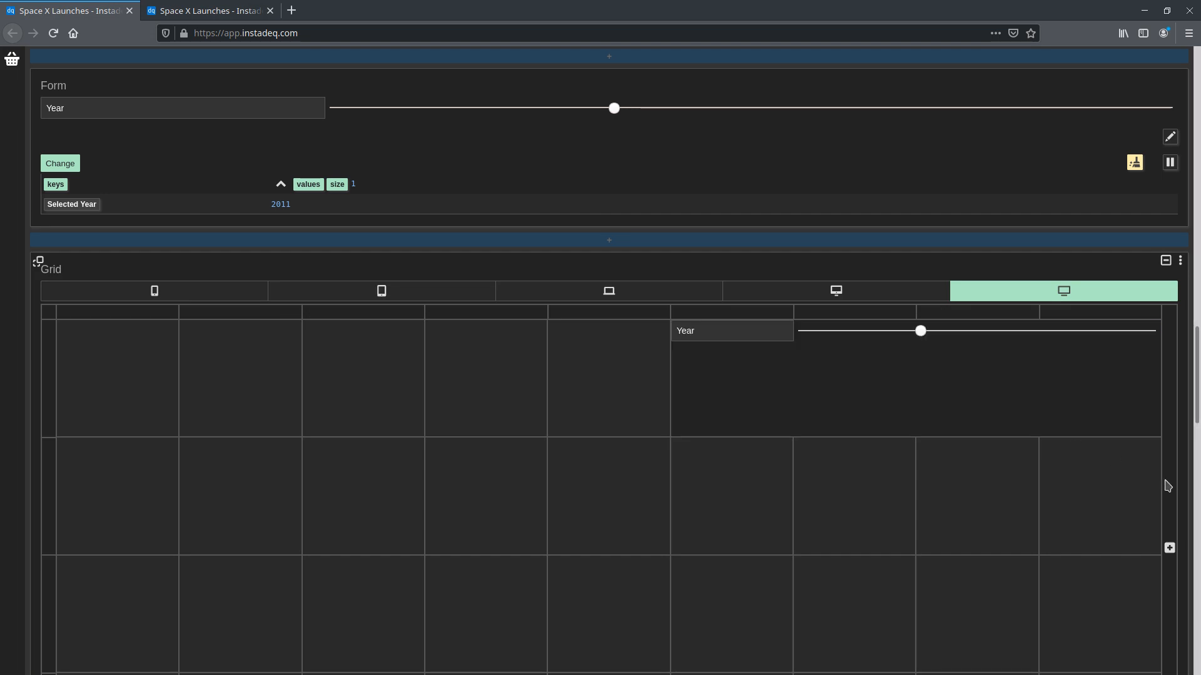
Place the stacked chart in the Grid's first cell and enlarge it to cover the first five columns over all four rows
{"action": "scroll", "coordinate": [1168, 482], "scroll_direction": "down", "scroll_amount": 5}
{"action": "left_click_drag", "start_coordinate": [40, 482], "coordinate": [103, 87]}
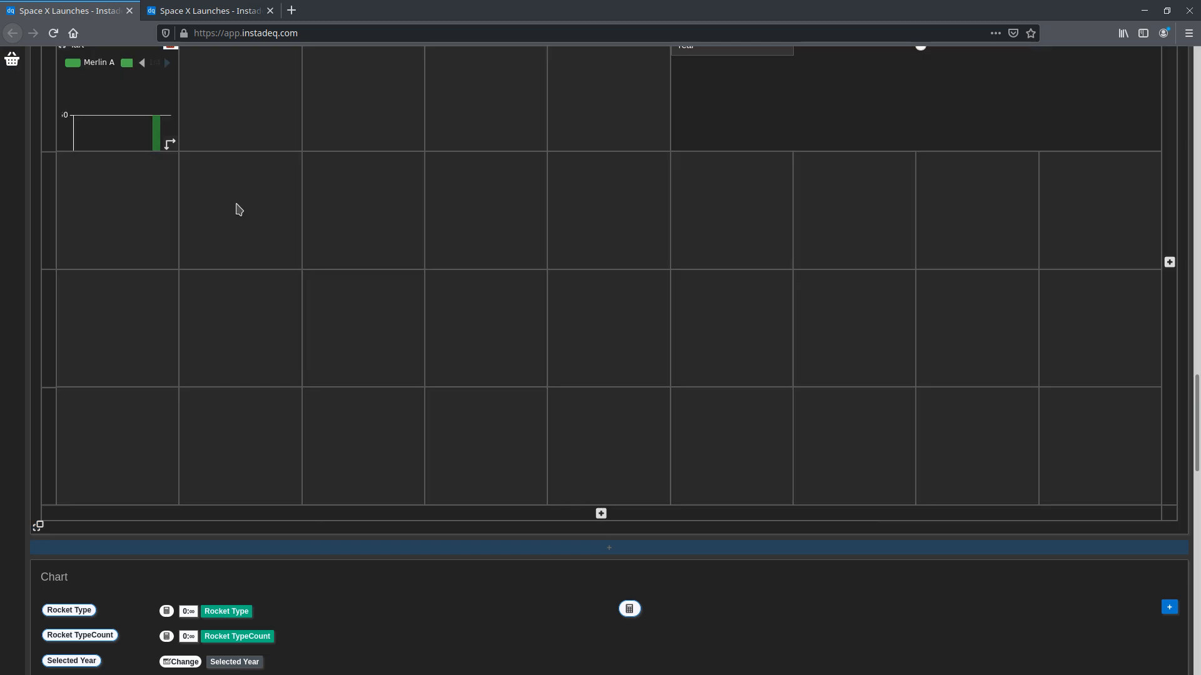
{"action": "left_click_drag", "start_coordinate": [217, 190], "coordinate": [553, 406]}
Collapse all cells and reopen only the table chart and the Grid
{"action": "left_click", "coordinate": [1166, 572]}
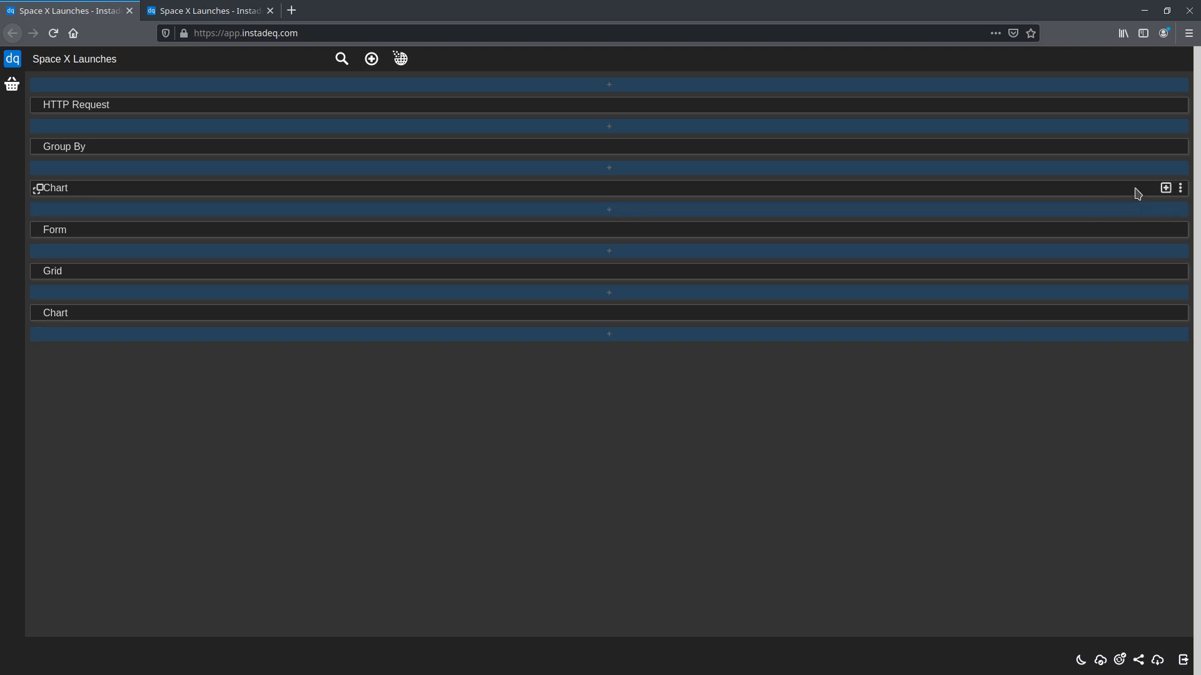
{"action": "left_click", "coordinate": [1165, 188]}
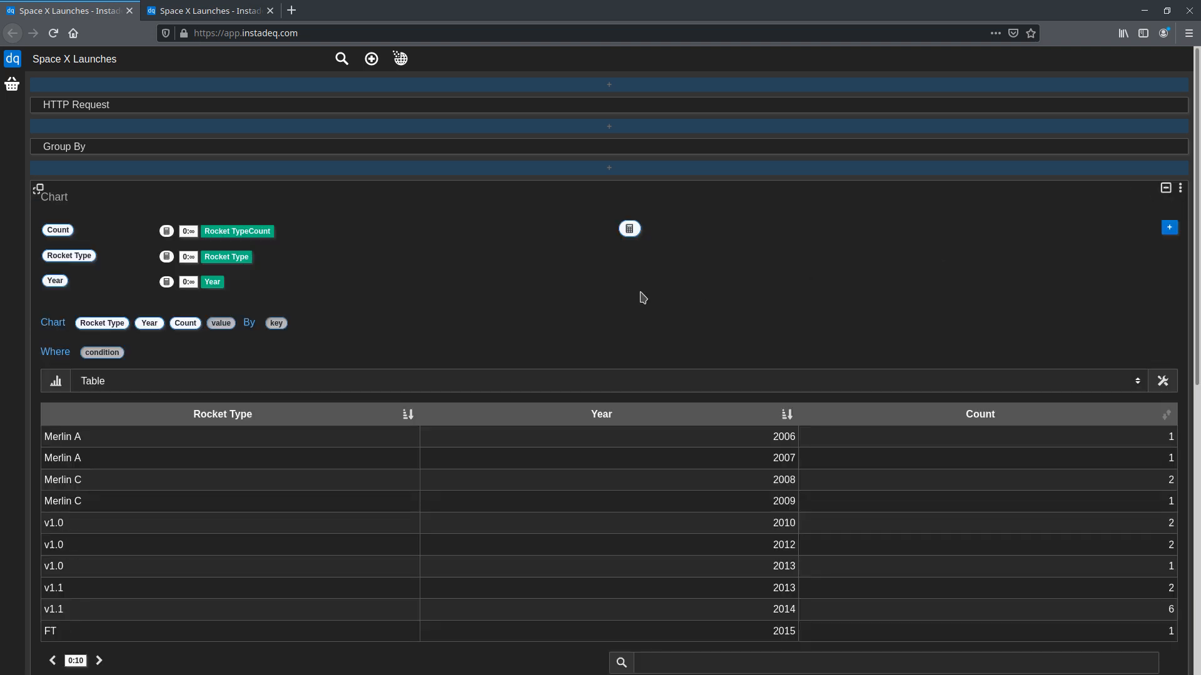
{"action": "scroll", "coordinate": [643, 298], "scroll_direction": "down", "scroll_amount": 8}
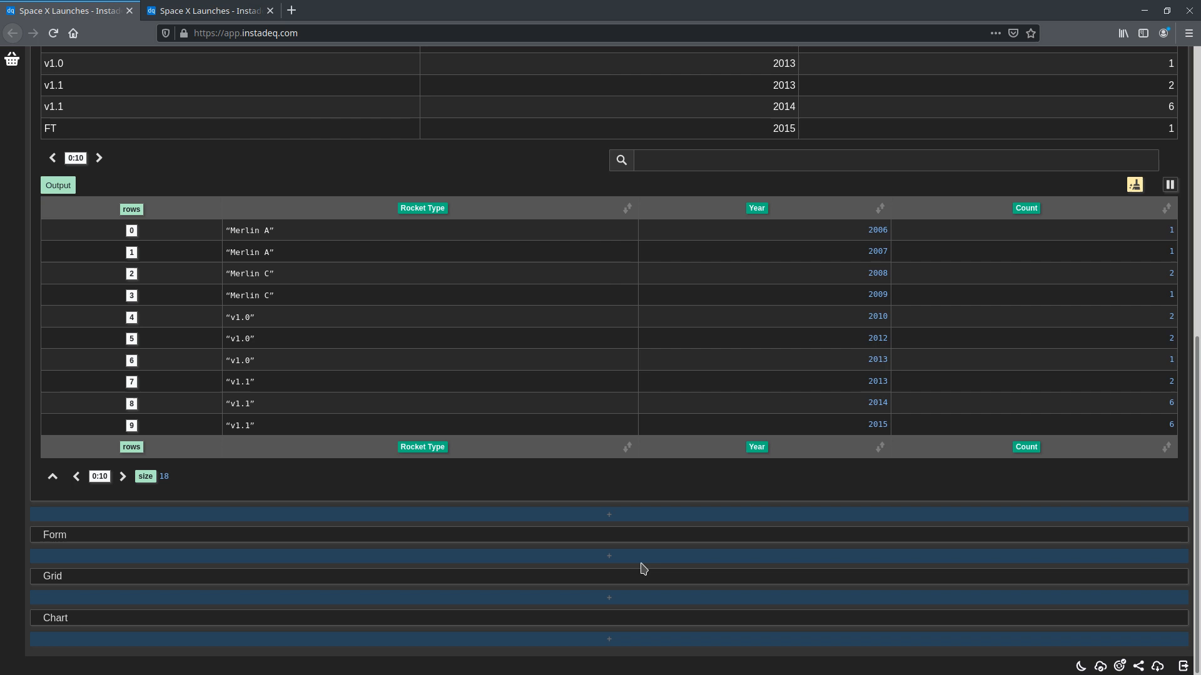
{"action": "left_click", "coordinate": [1165, 576]}
{"action": "scroll", "coordinate": [1007, 476], "scroll_direction": "down", "scroll_amount": 4}
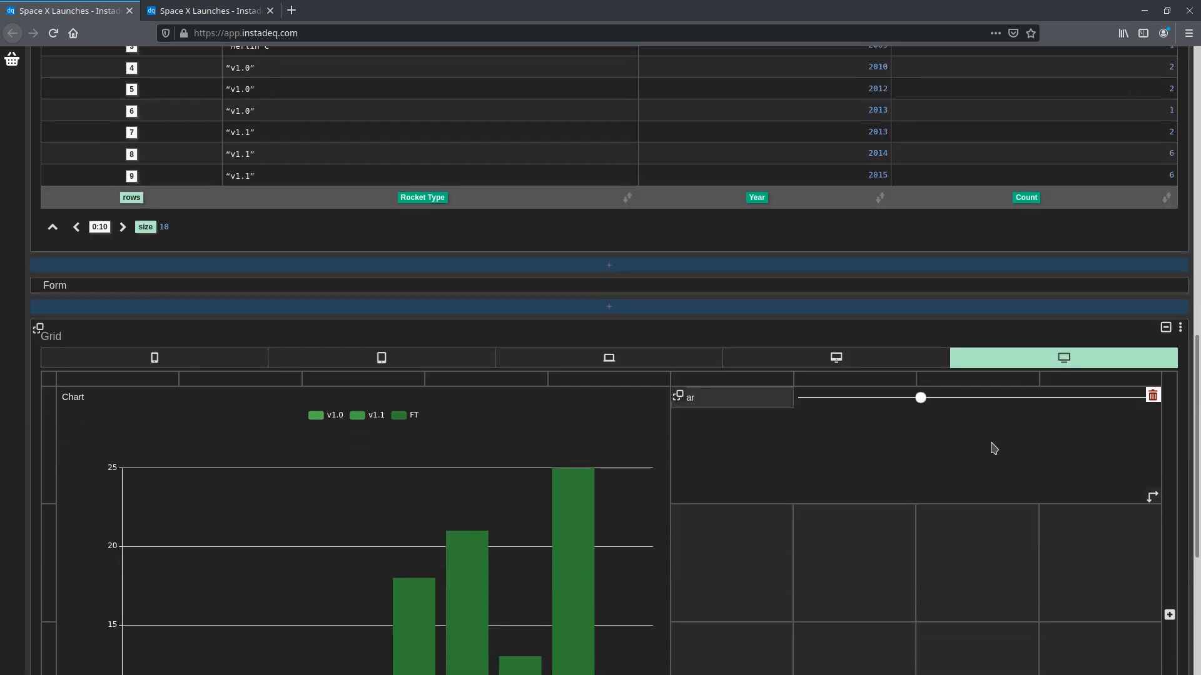
{"action": "scroll", "coordinate": [994, 447], "scroll_direction": "down", "scroll_amount": 2}
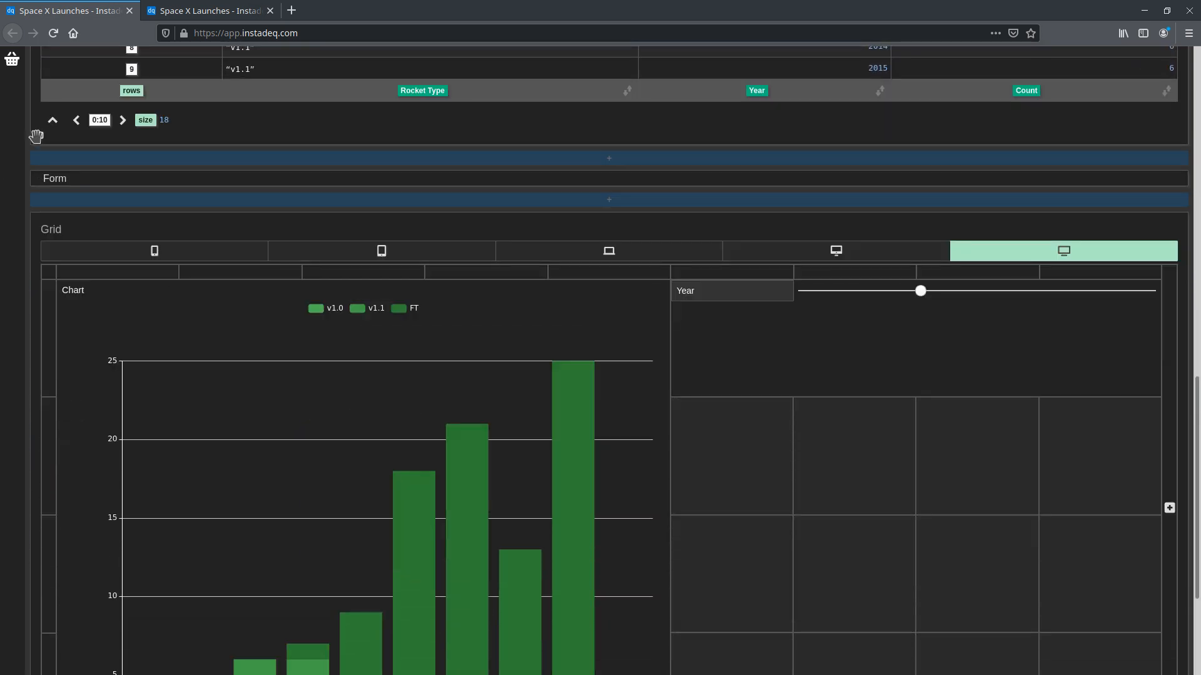
Place the table chart in the Grid beneath the Year form and stretch it over the remaining four-column area
{"action": "left_click_drag", "start_coordinate": [36, 136], "coordinate": [718, 456]}
{"action": "left_click_drag", "start_coordinate": [782, 503], "coordinate": [1108, 643]}
{"action": "mouse_move", "coordinate": [1197, 488]}
{"action": "left_mouse_down"}
{"action": "mouse_move", "coordinate": [1199, 519]}
{"action": "mouse_move", "coordinate": [1198, 493]}
{"action": "left_mouse_up"}
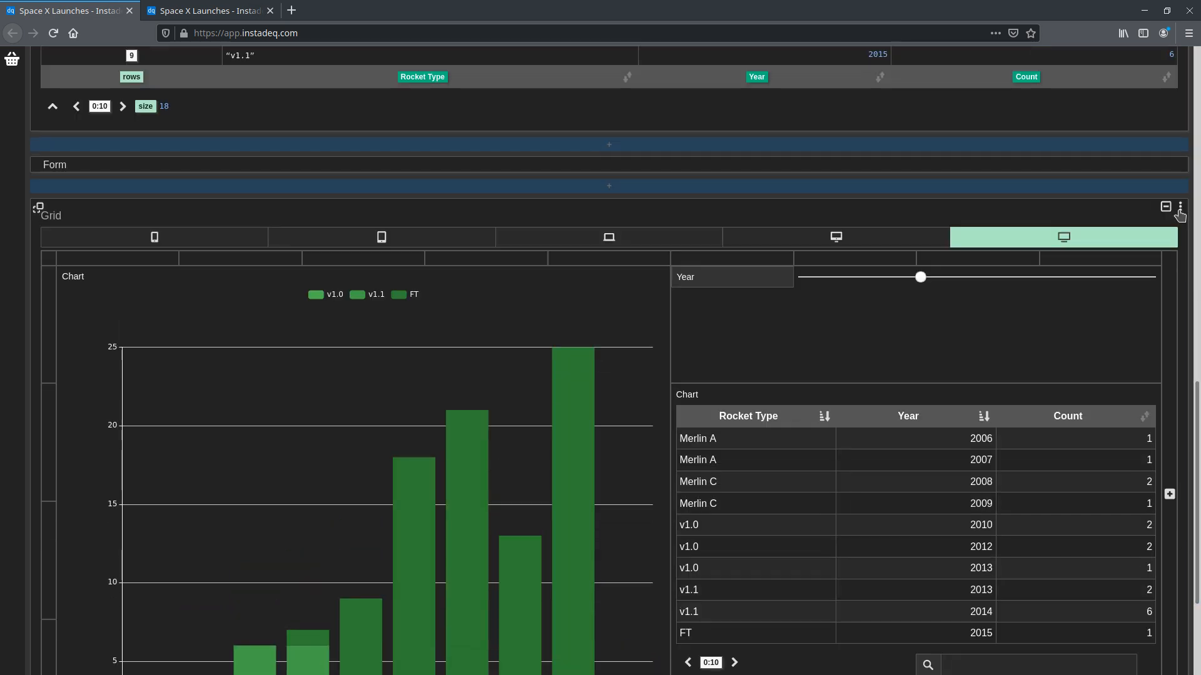
Share the Grid publicly under the address launches, with the title Launches and the Light theme
{"action": "left_click", "coordinate": [1179, 209]}
{"action": "left_click", "coordinate": [511, 216]}
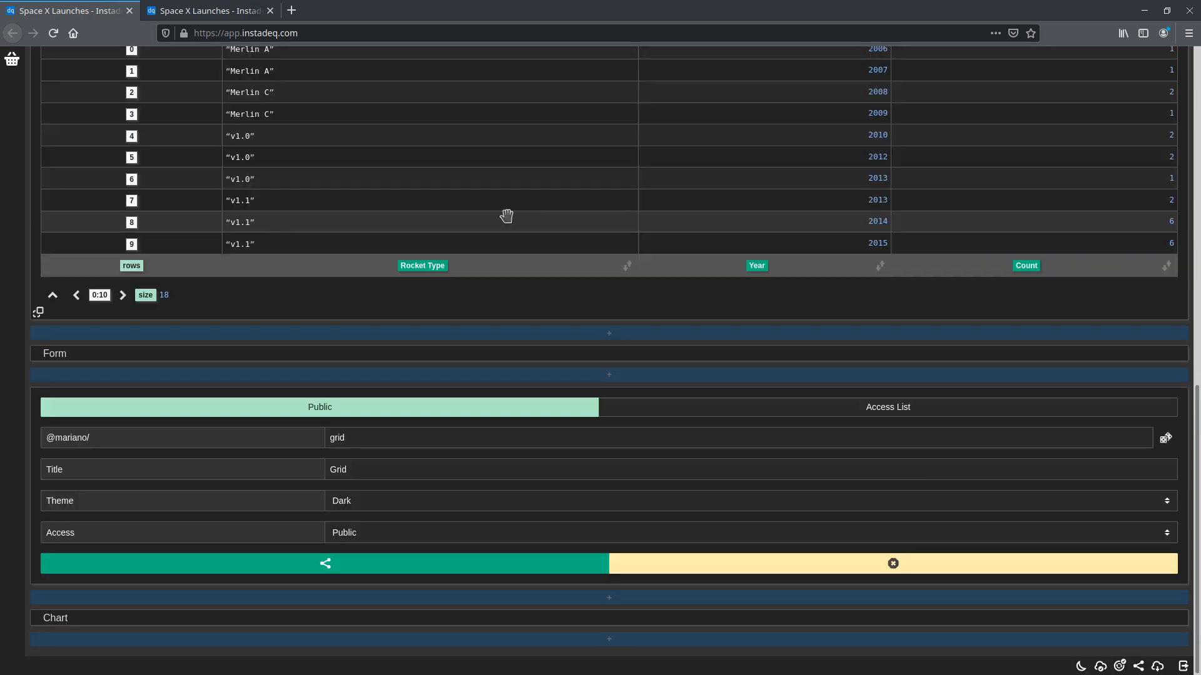
{"action": "double_click", "coordinate": [360, 441]}
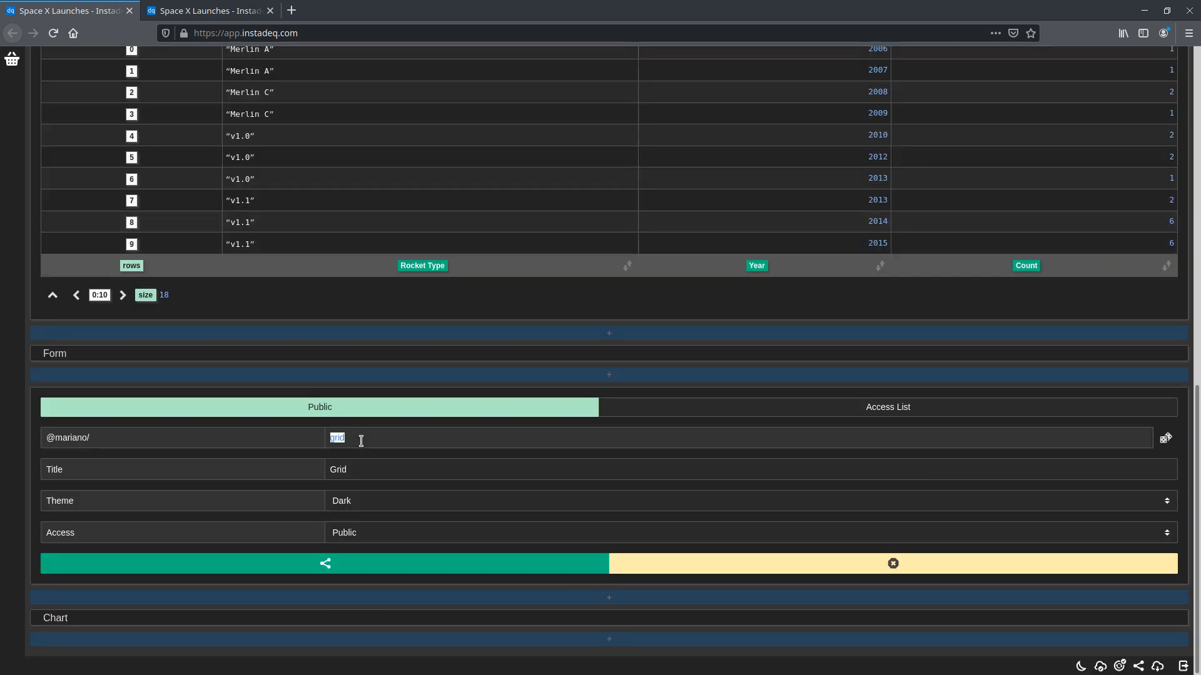
{"action": "type", "text": "launches"}
{"action": "double_click", "coordinate": [365, 468]}
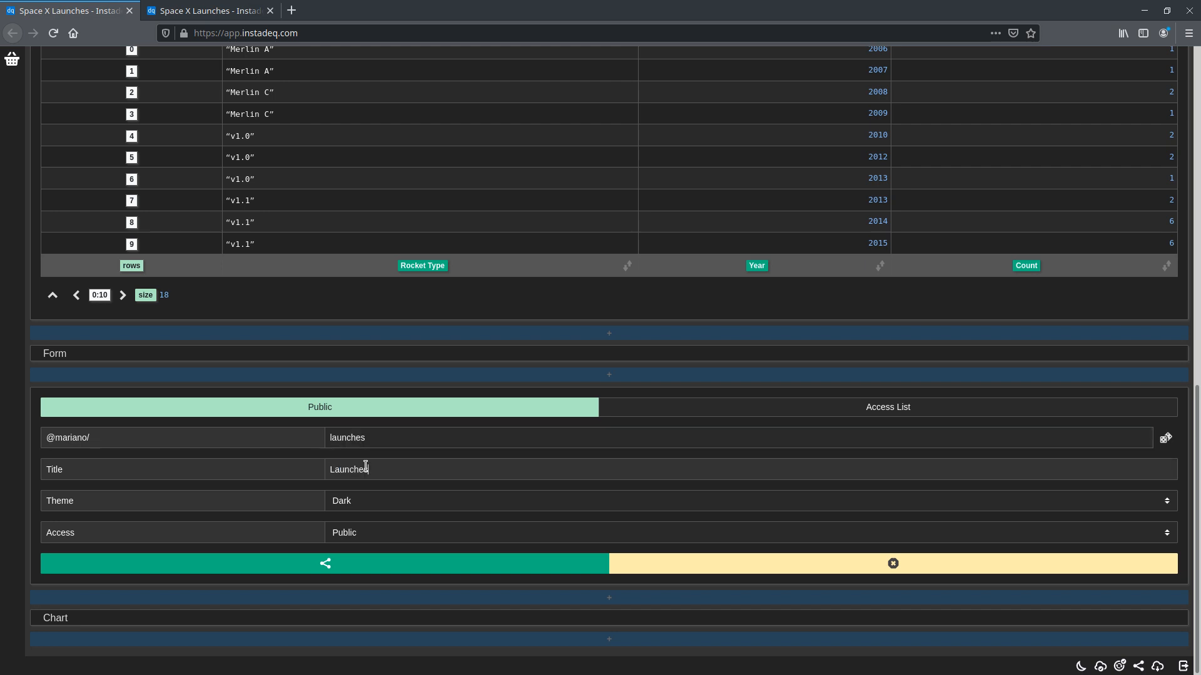
{"action": "left_click", "coordinate": [373, 513]}
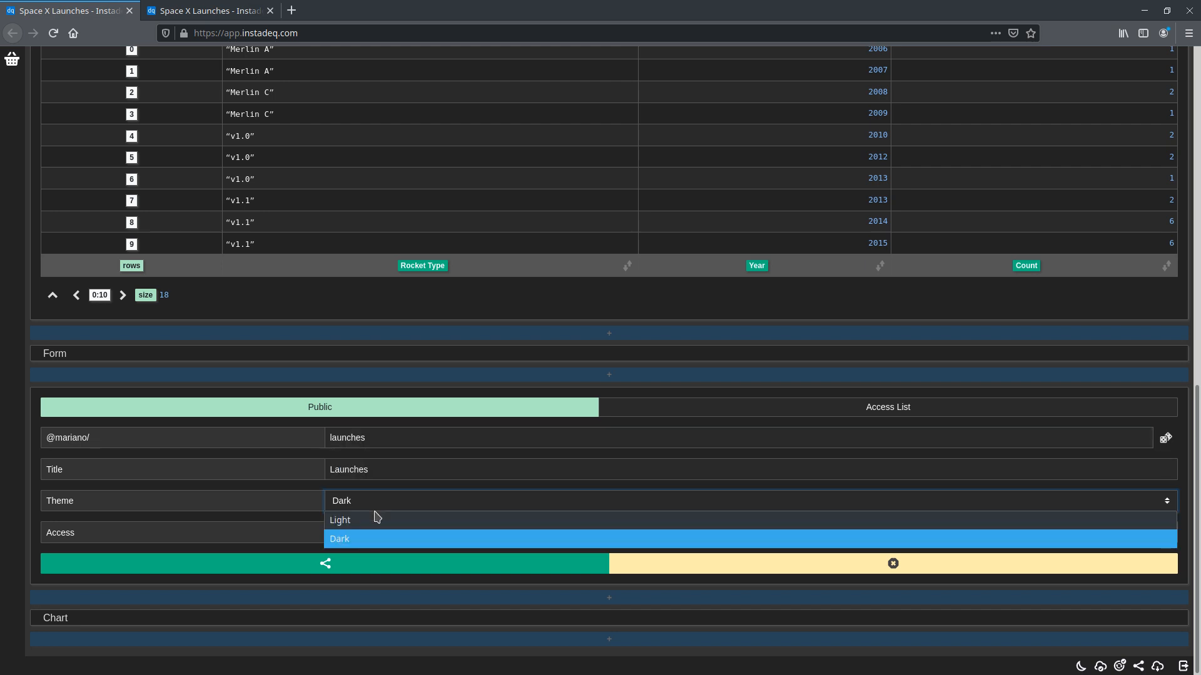
{"action": "left_click", "coordinate": [373, 524]}
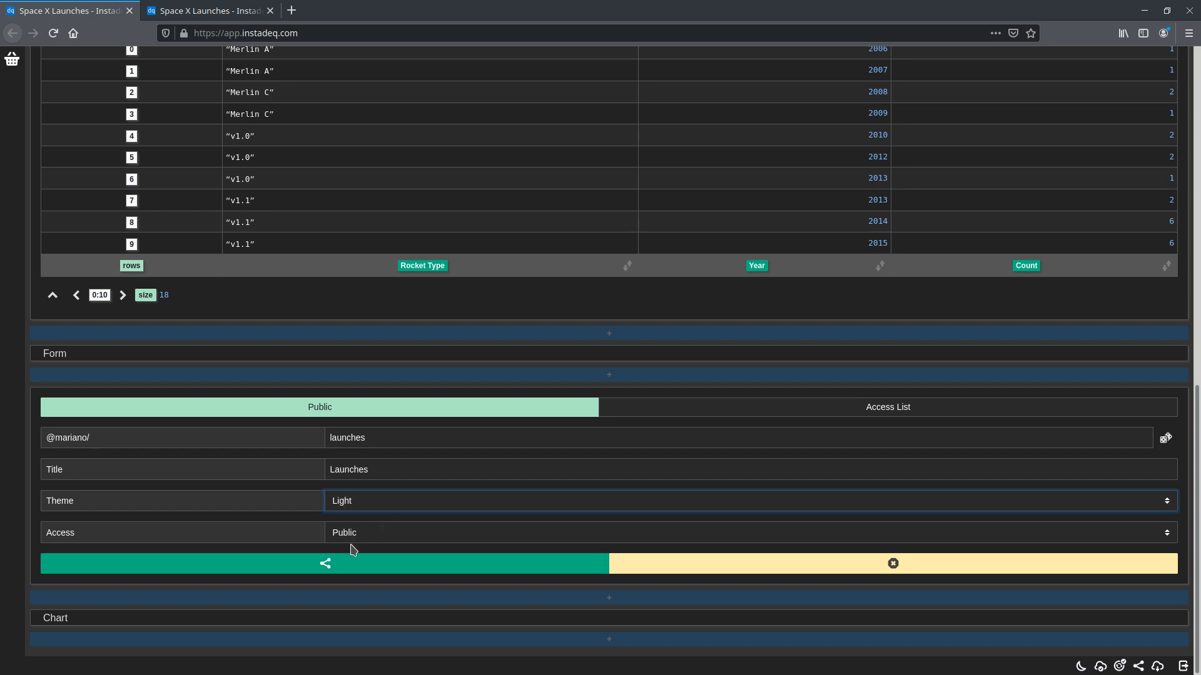
{"action": "left_click", "coordinate": [341, 566]}
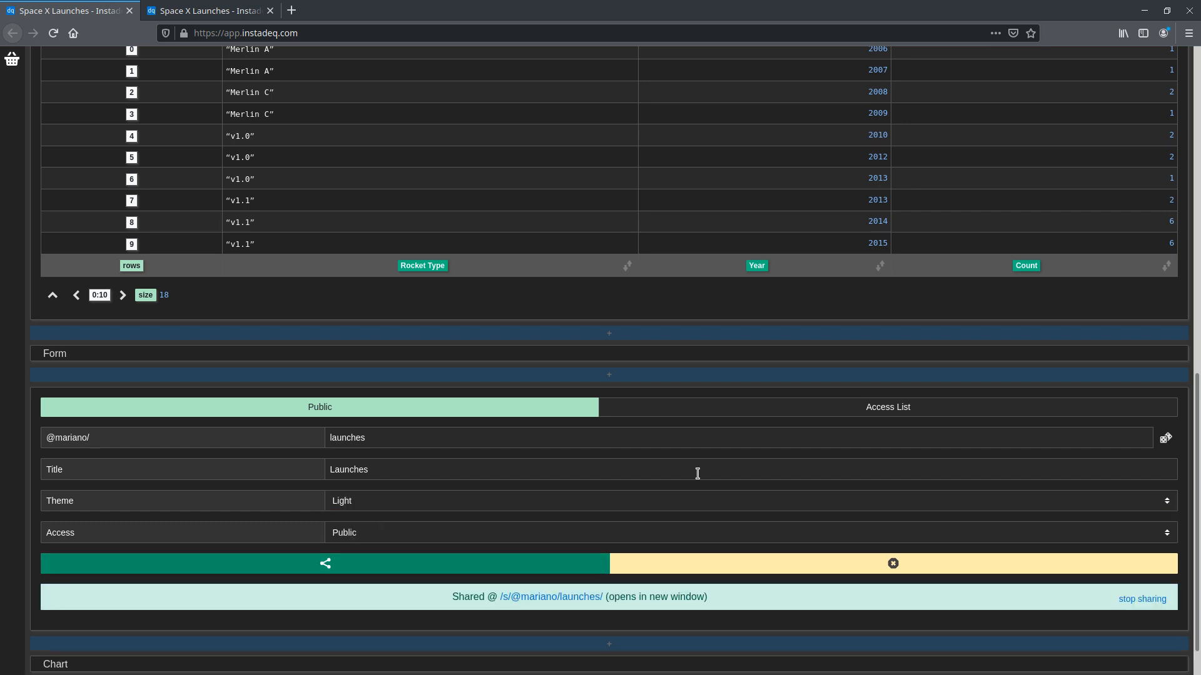
Open the shared launches page, try its Year slider, and return to the Space X Launches editor
{"action": "left_click", "coordinate": [581, 597]}
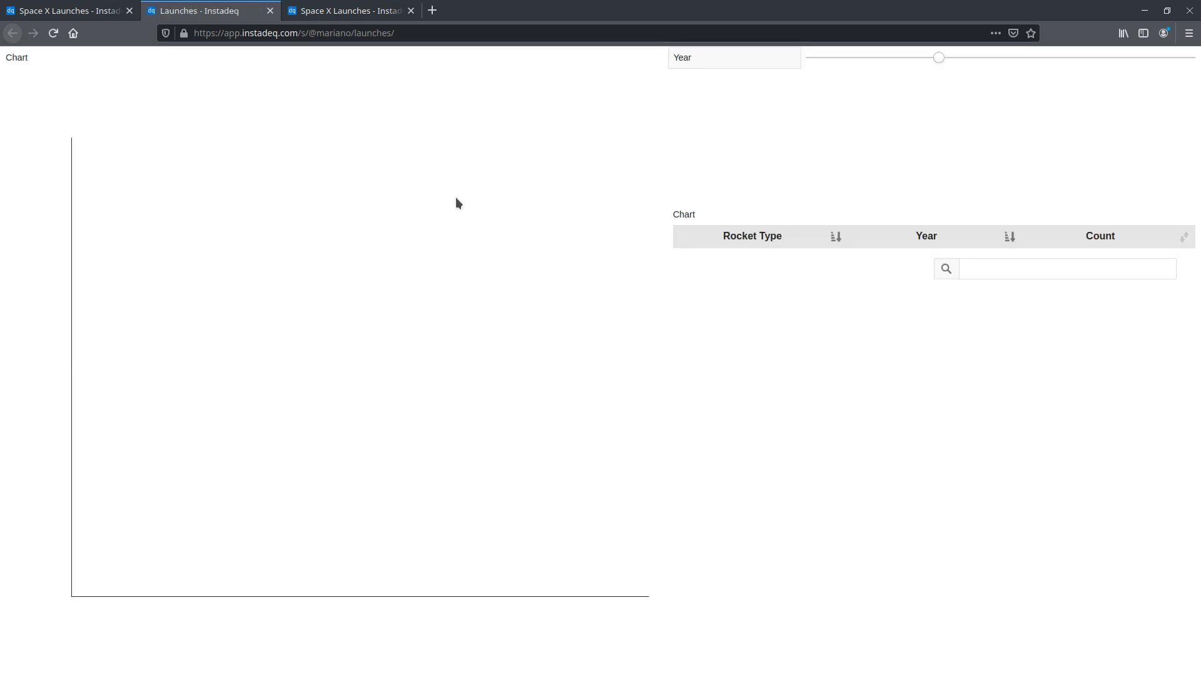
{"action": "mouse_move", "coordinate": [938, 58]}
{"action": "left_mouse_down"}
{"action": "mouse_move", "coordinate": [1093, 59]}
{"action": "mouse_move", "coordinate": [947, 57]}
{"action": "left_mouse_up"}
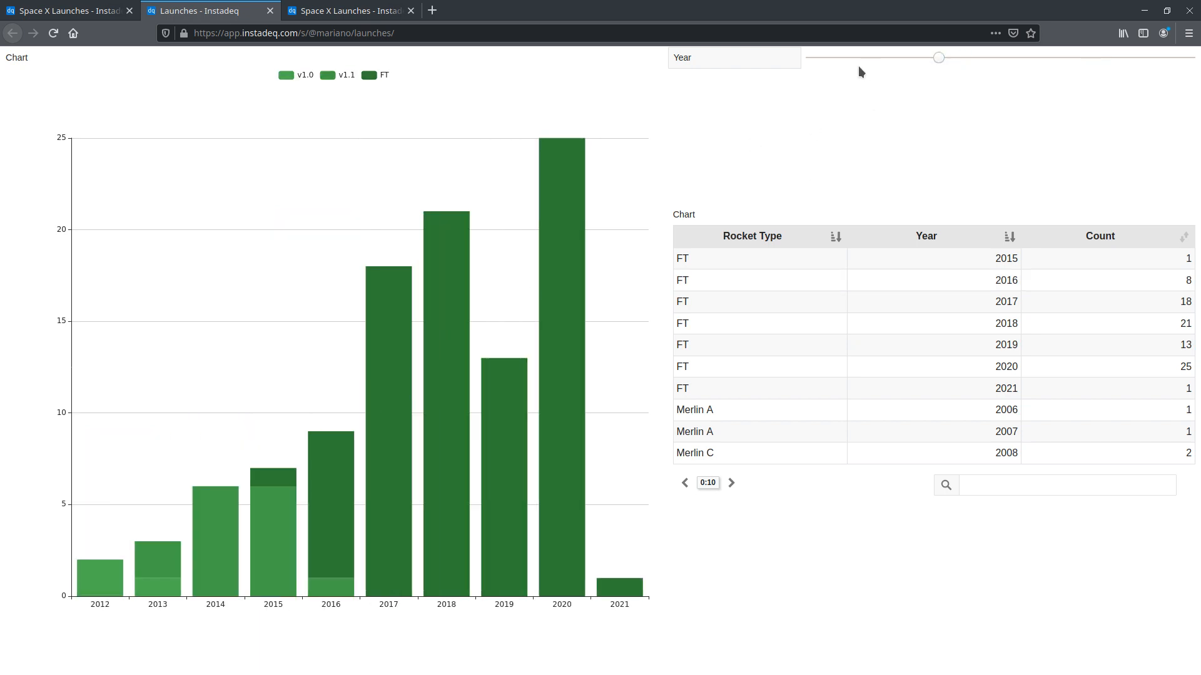
{"action": "left_click", "coordinate": [107, 18]}
Close the Grid's share settings and duplicate the Group By cell
{"action": "left_click", "coordinate": [992, 565]}
{"action": "scroll", "coordinate": [1016, 304], "scroll_direction": "up", "scroll_amount": 2}
{"action": "scroll", "coordinate": [1016, 305], "scroll_direction": "up", "scroll_amount": 8}
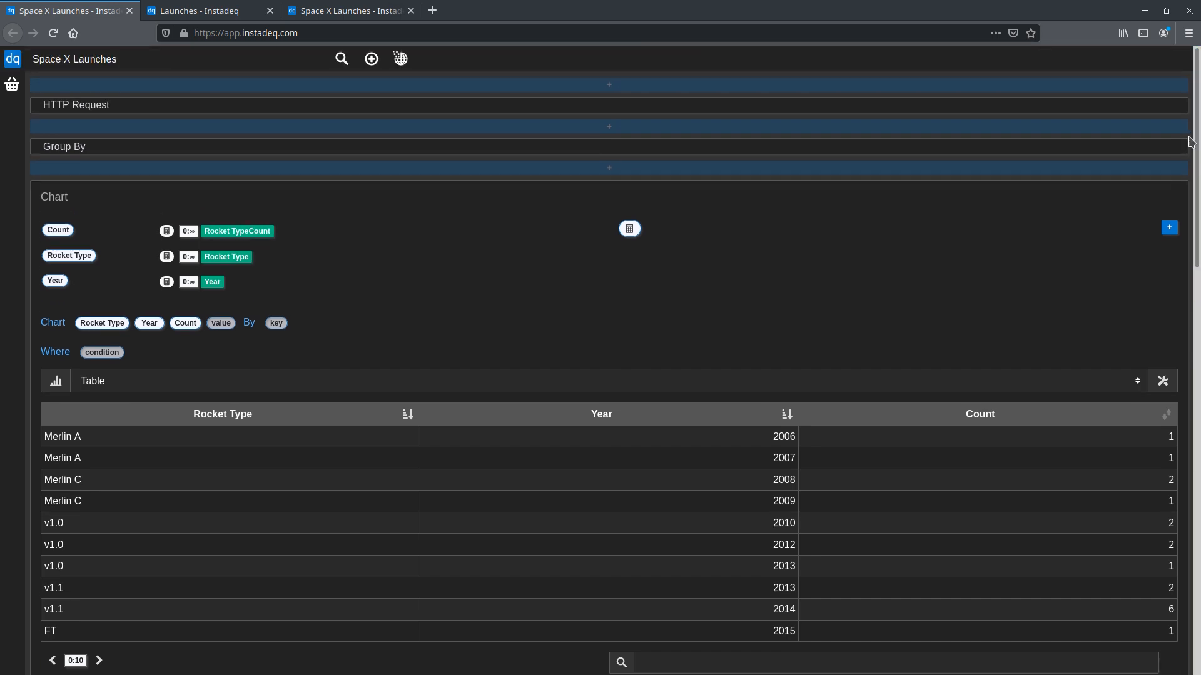
{"action": "left_click", "coordinate": [1166, 147]}
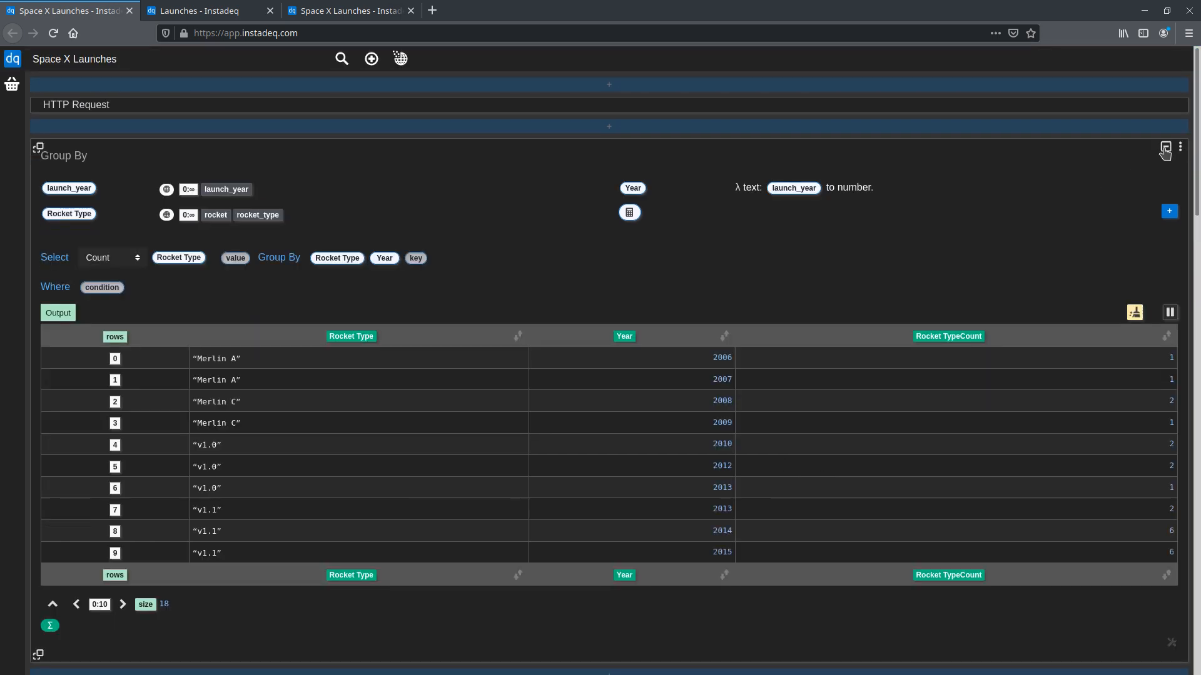
{"action": "left_click", "coordinate": [1180, 148]}
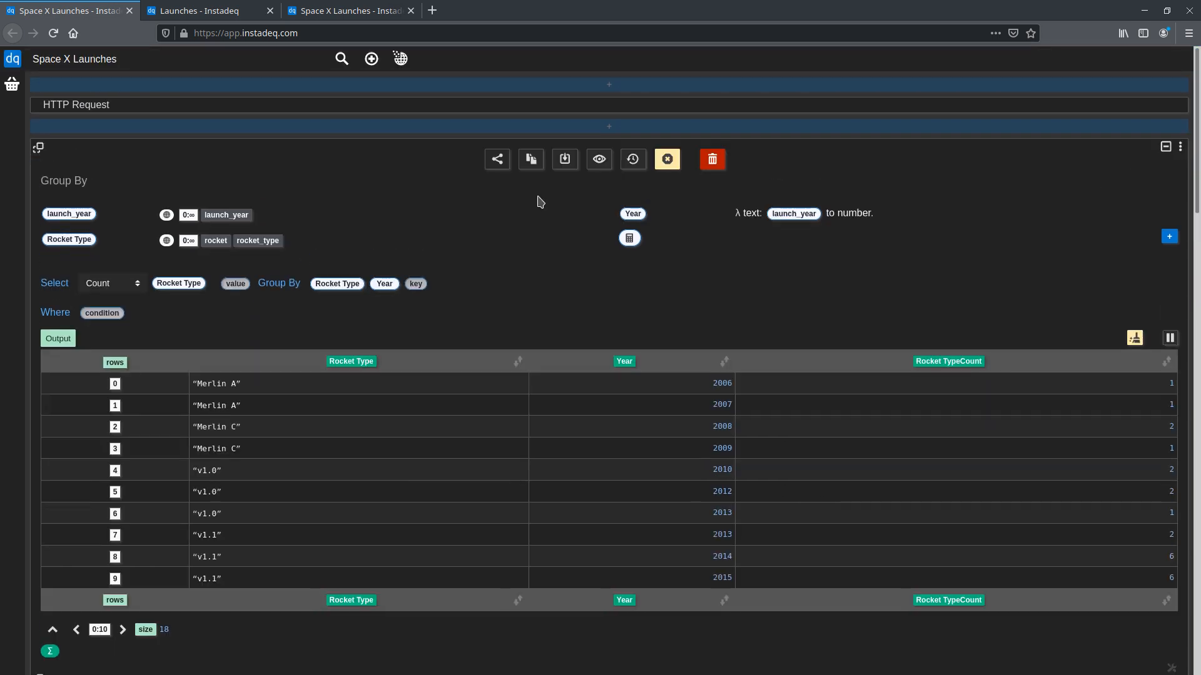
{"action": "left_click", "coordinate": [533, 163]}
In the Group By copy, remove Rocket Type from the selected values and group keys, and start deleting its Rocket Type field
{"action": "left_click_drag", "start_coordinate": [337, 259], "coordinate": [345, 279]}
{"action": "left_click_drag", "start_coordinate": [179, 265], "coordinate": [227, 279]}
{"action": "left_click_drag", "start_coordinate": [80, 217], "coordinate": [346, 223]}
Add Min and Max aggregations of Year to the Group By copy and show the aggregation output
{"action": "scroll", "coordinate": [1024, 504], "scroll_direction": "down", "scroll_amount": 3}
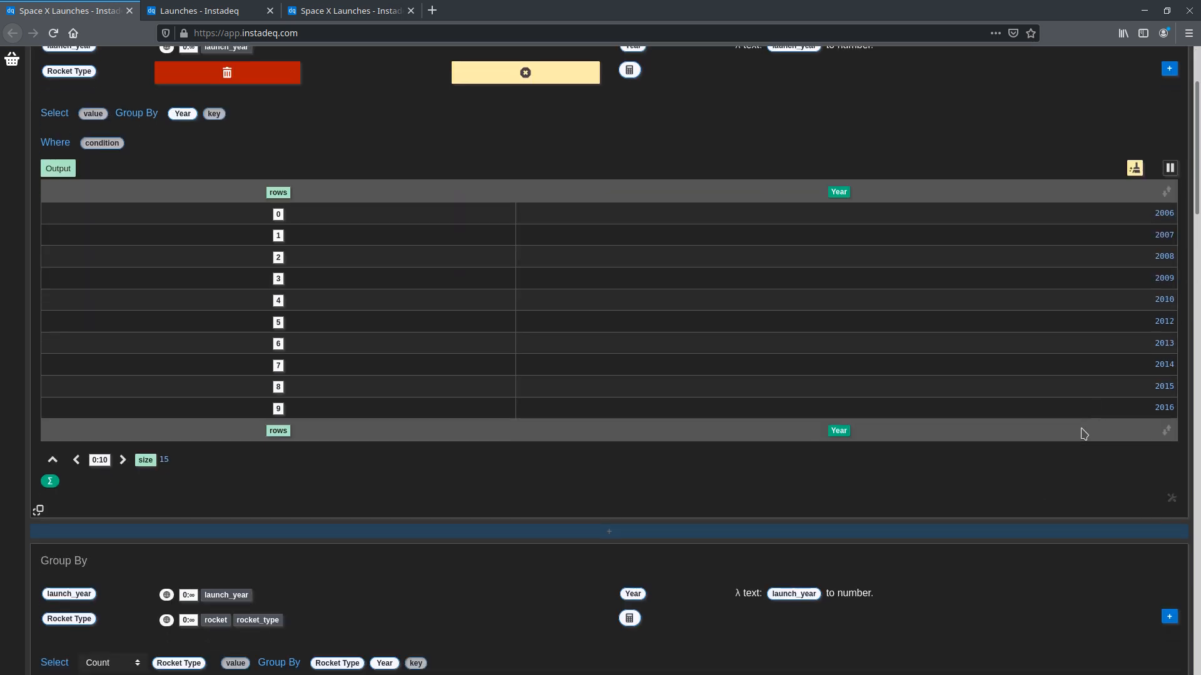
{"action": "left_click_drag", "start_coordinate": [838, 431], "coordinate": [60, 483]}
{"action": "left_click_drag", "start_coordinate": [836, 431], "coordinate": [50, 481]}
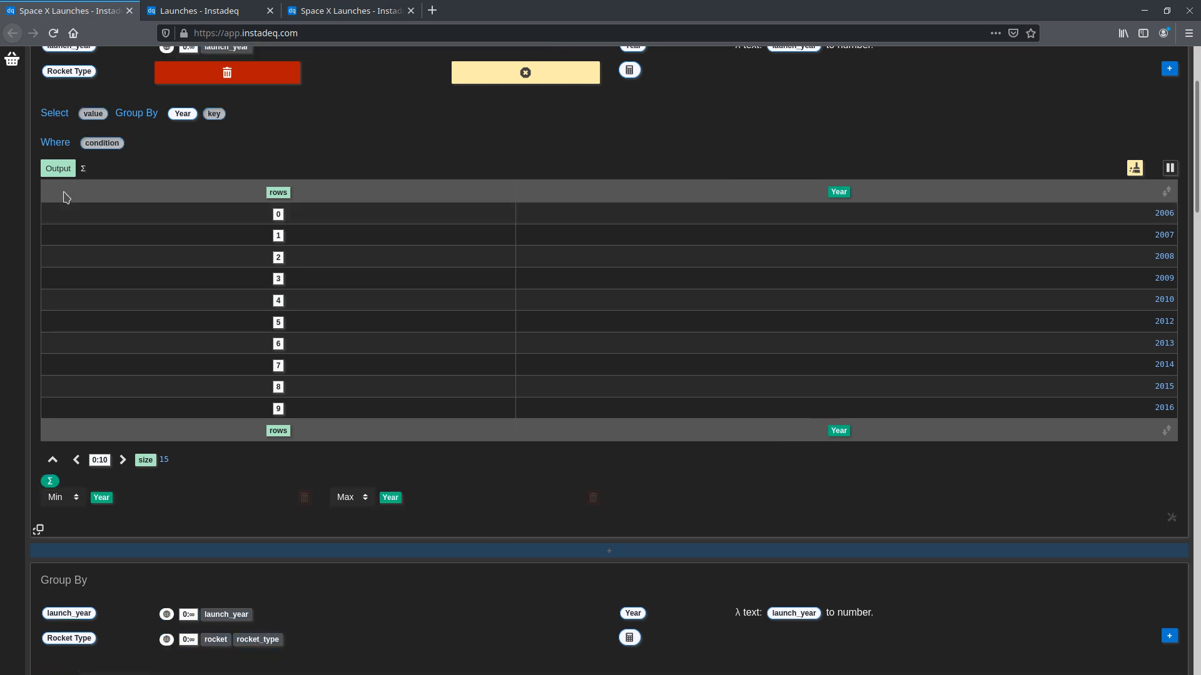
{"action": "left_click", "coordinate": [83, 168]}
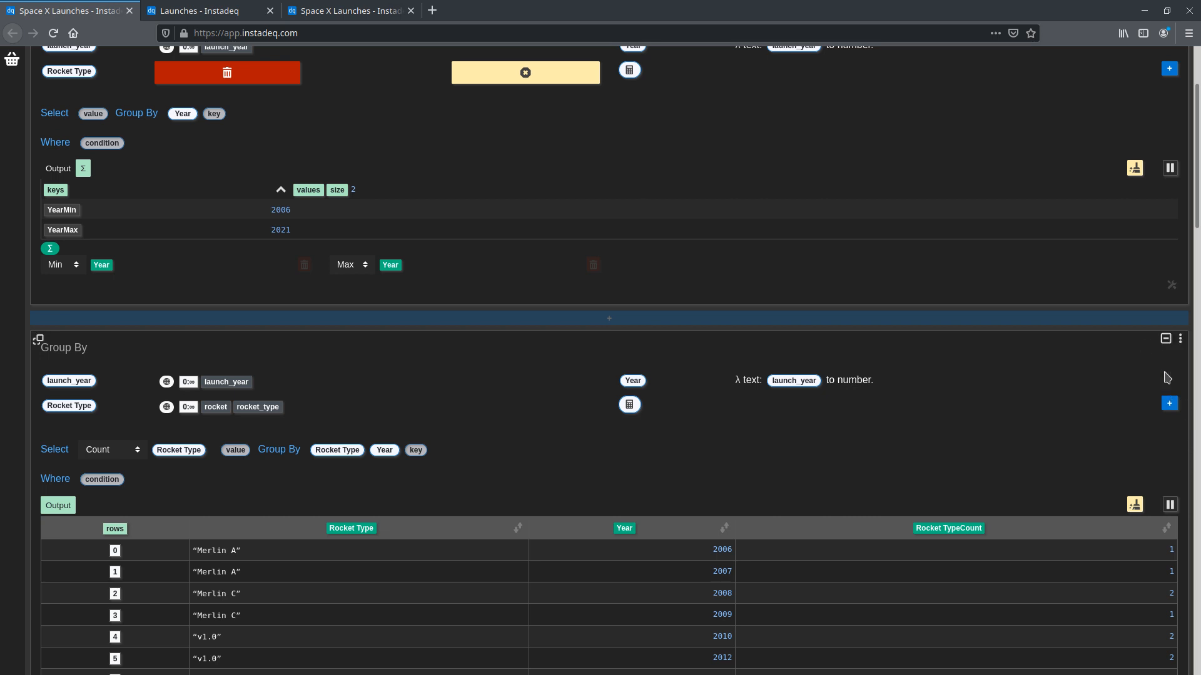
Collapse all cells and reopen only the Group By Copy cell
{"action": "scroll", "coordinate": [1164, 198], "scroll_direction": "up", "scroll_amount": 2}
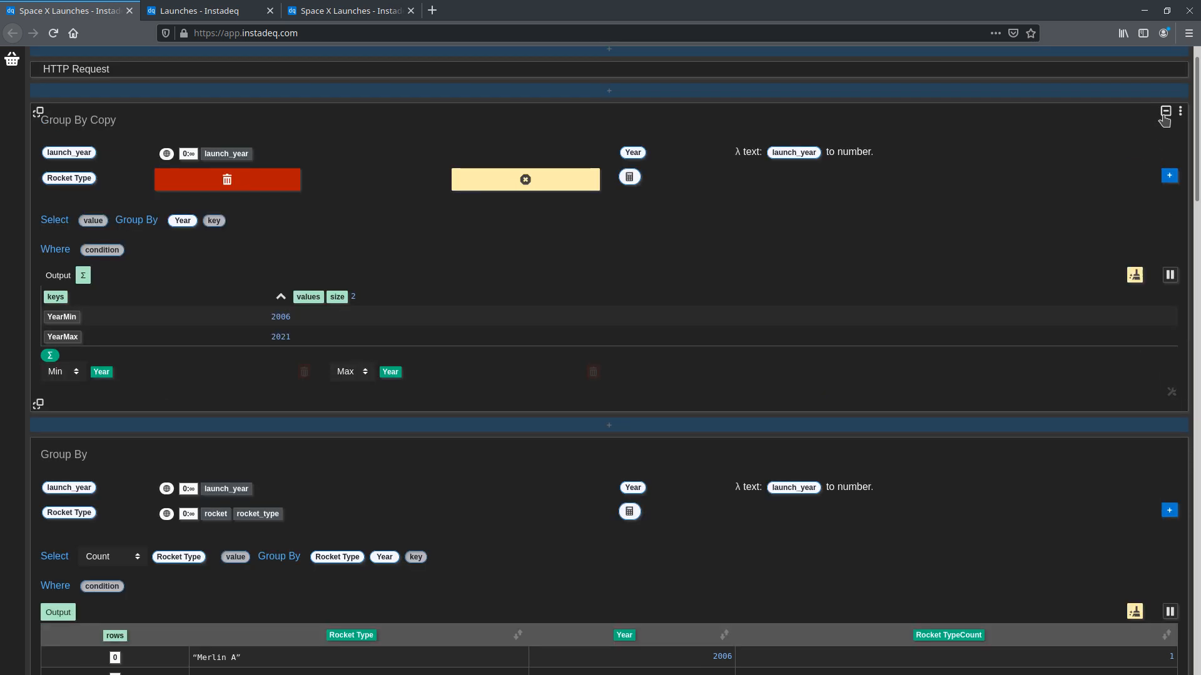
{"action": "left_click", "coordinate": [1165, 112]}
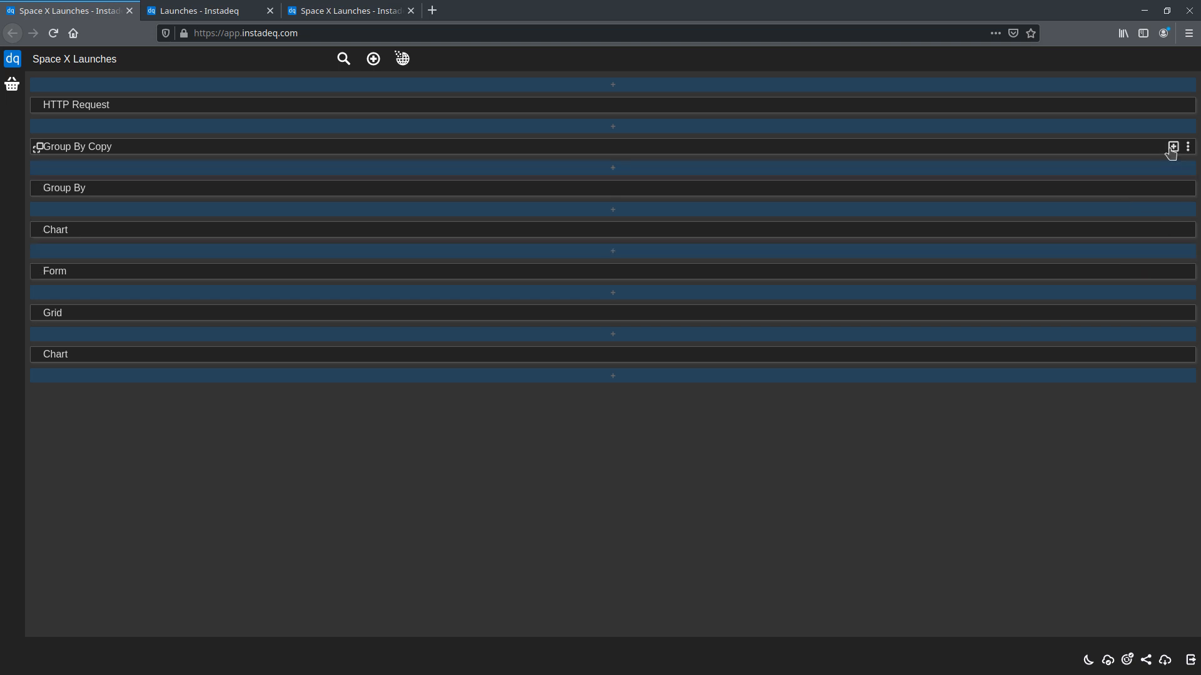
{"action": "left_click", "coordinate": [1173, 148]}
{"action": "scroll", "coordinate": [762, 445], "scroll_direction": "down", "scroll_amount": 1}
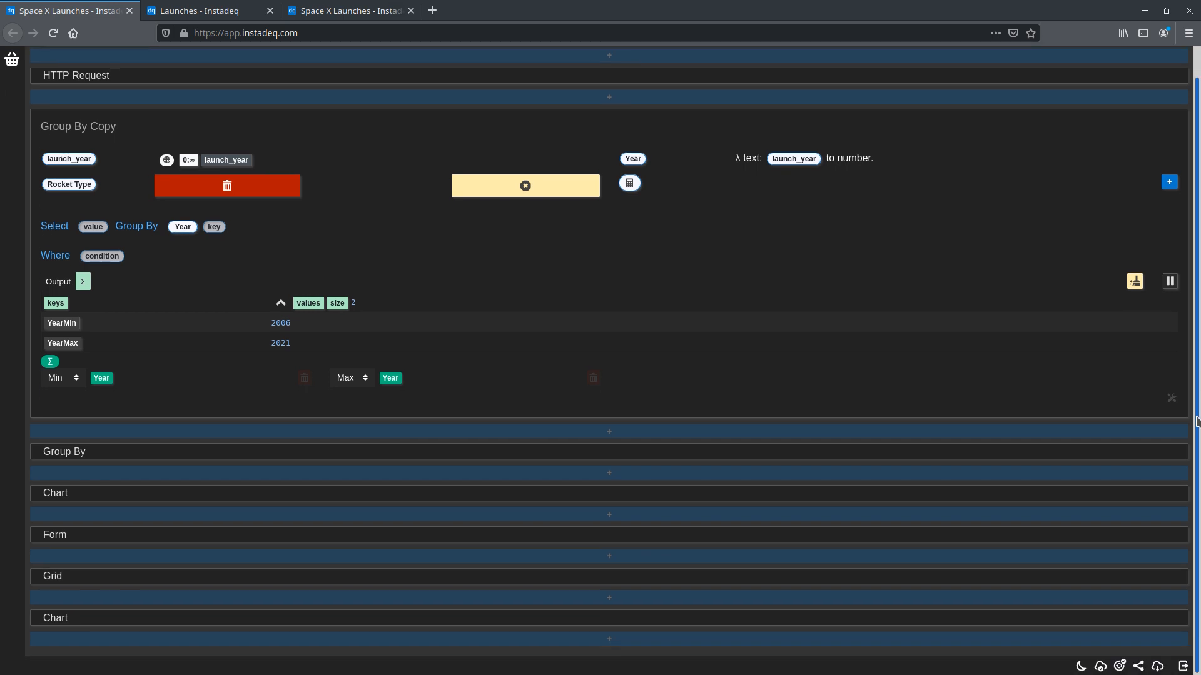
Insert an Event Trigger cell below Group By Copy that reacts to changes of YearMin and YearMax
{"action": "left_click", "coordinate": [766, 437]}
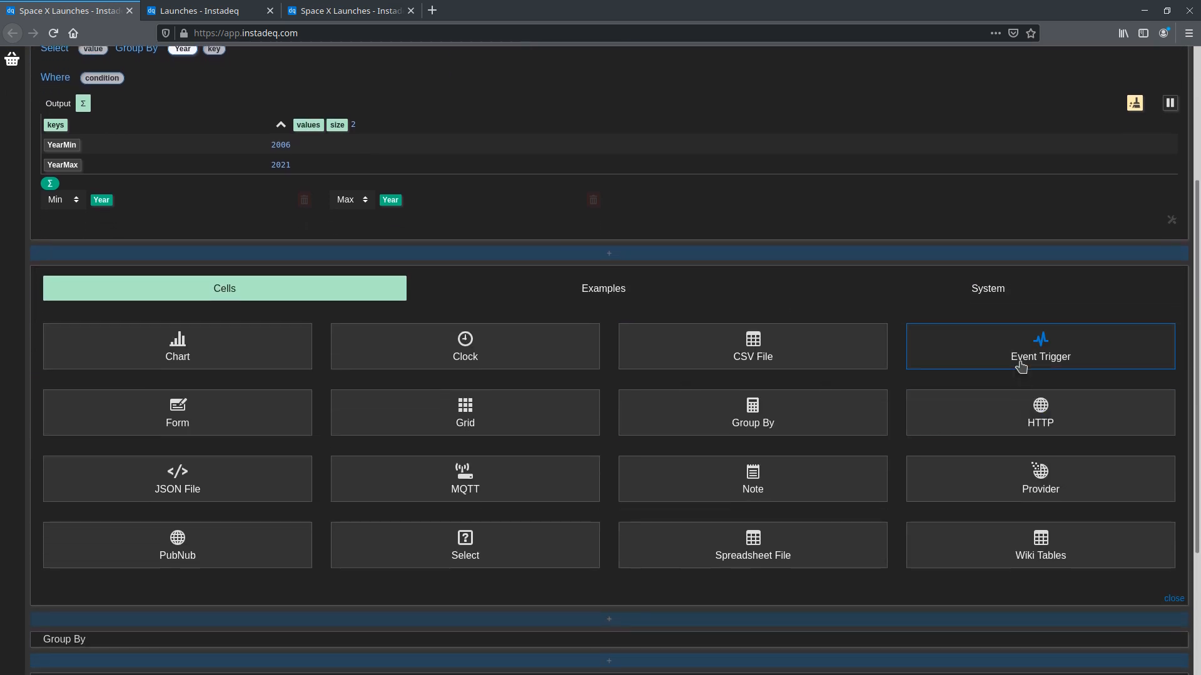
{"action": "left_click", "coordinate": [1020, 364]}
{"action": "left_click_drag", "start_coordinate": [53, 146], "coordinate": [92, 355]}
{"action": "left_click_drag", "start_coordinate": [53, 164], "coordinate": [136, 361]}
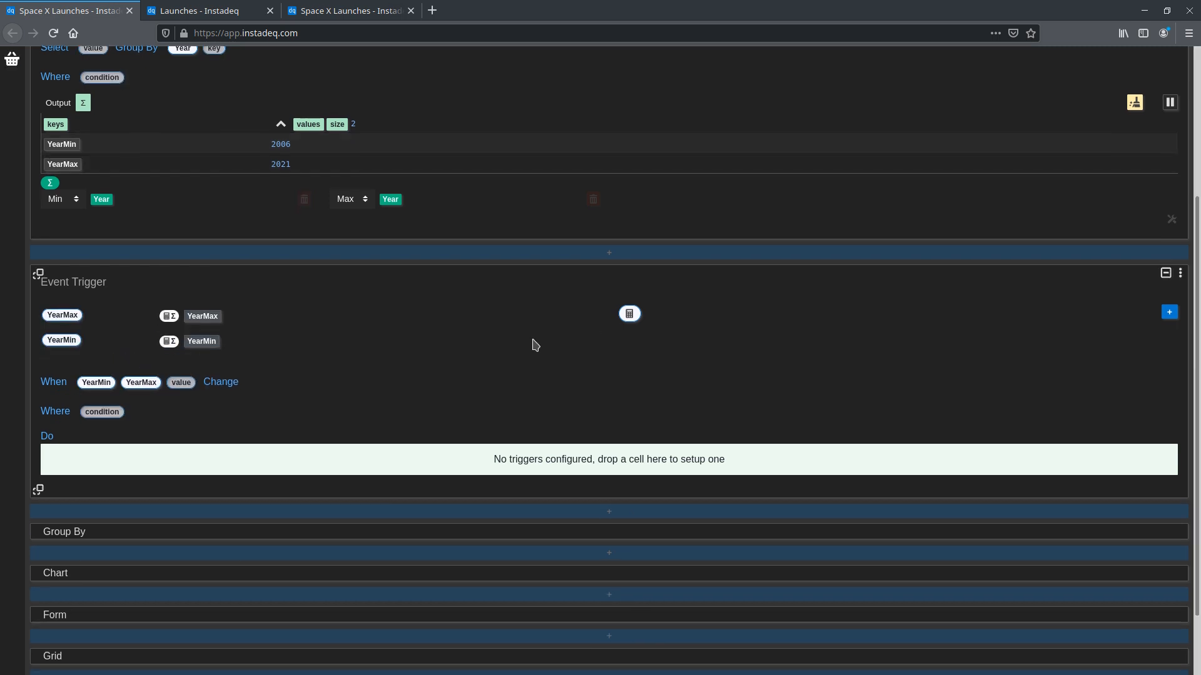
Add the Form's actions for setting Selected Year's min and Selected Year's max to the Event Trigger
{"action": "scroll", "coordinate": [530, 344], "scroll_direction": "down", "scroll_amount": 2}
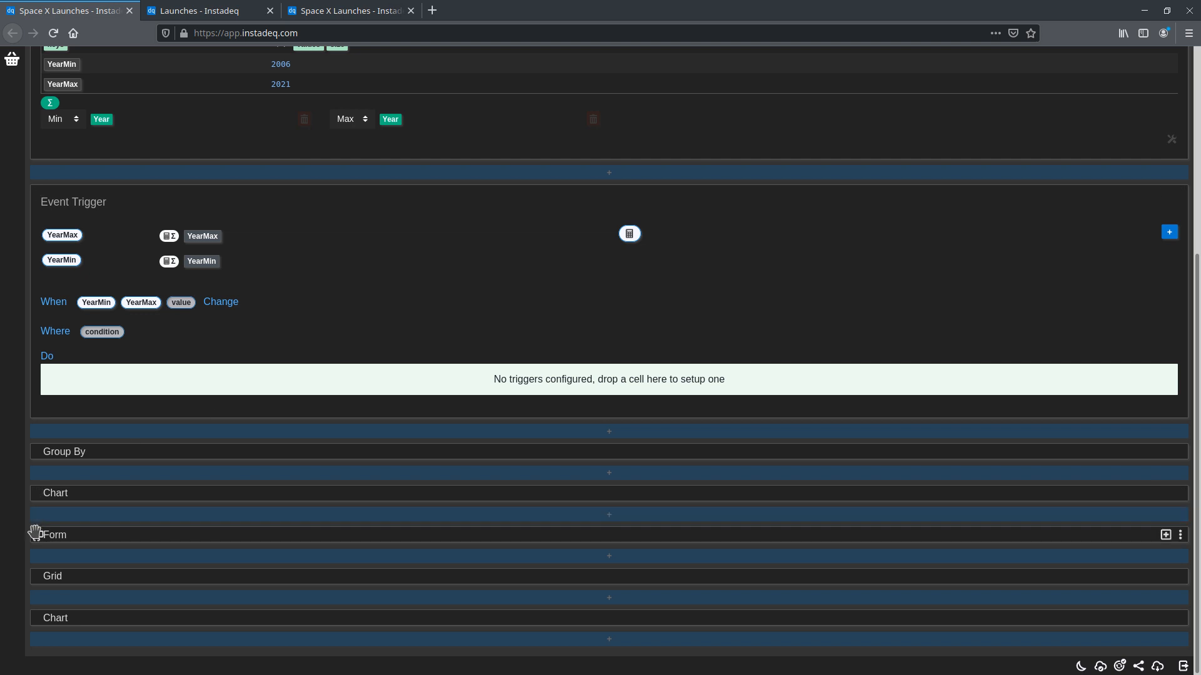
{"action": "left_click_drag", "start_coordinate": [36, 536], "coordinate": [251, 379]}
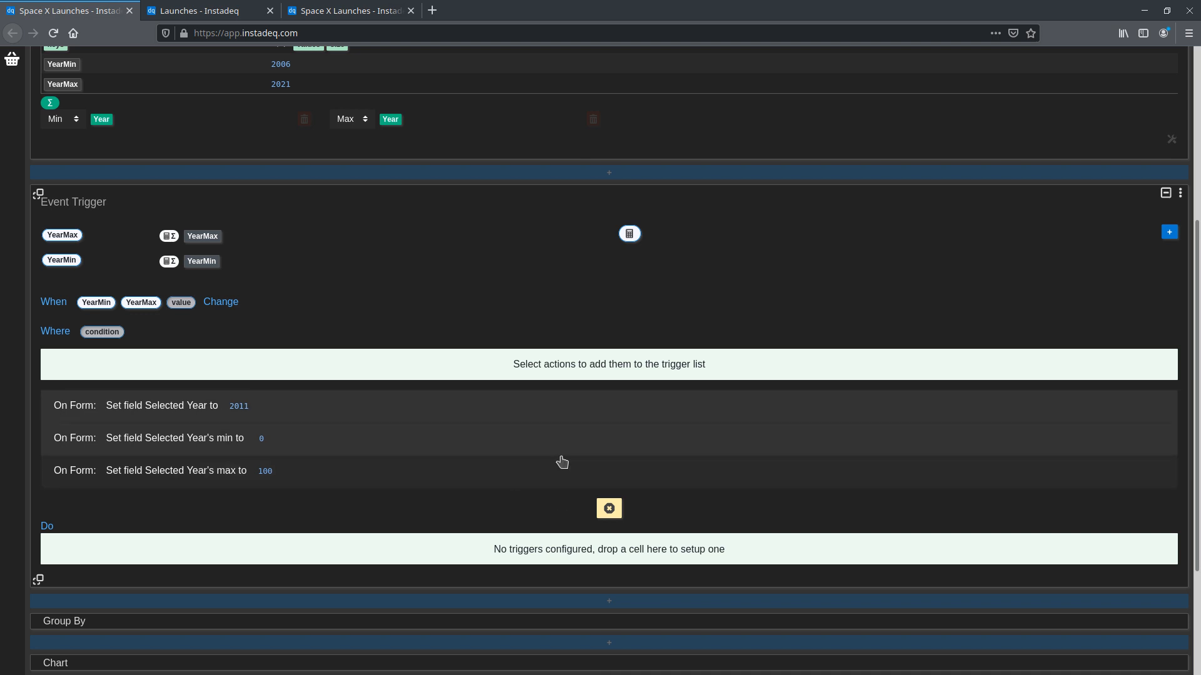
{"action": "scroll", "coordinate": [696, 405], "scroll_direction": "down", "scroll_amount": 3}
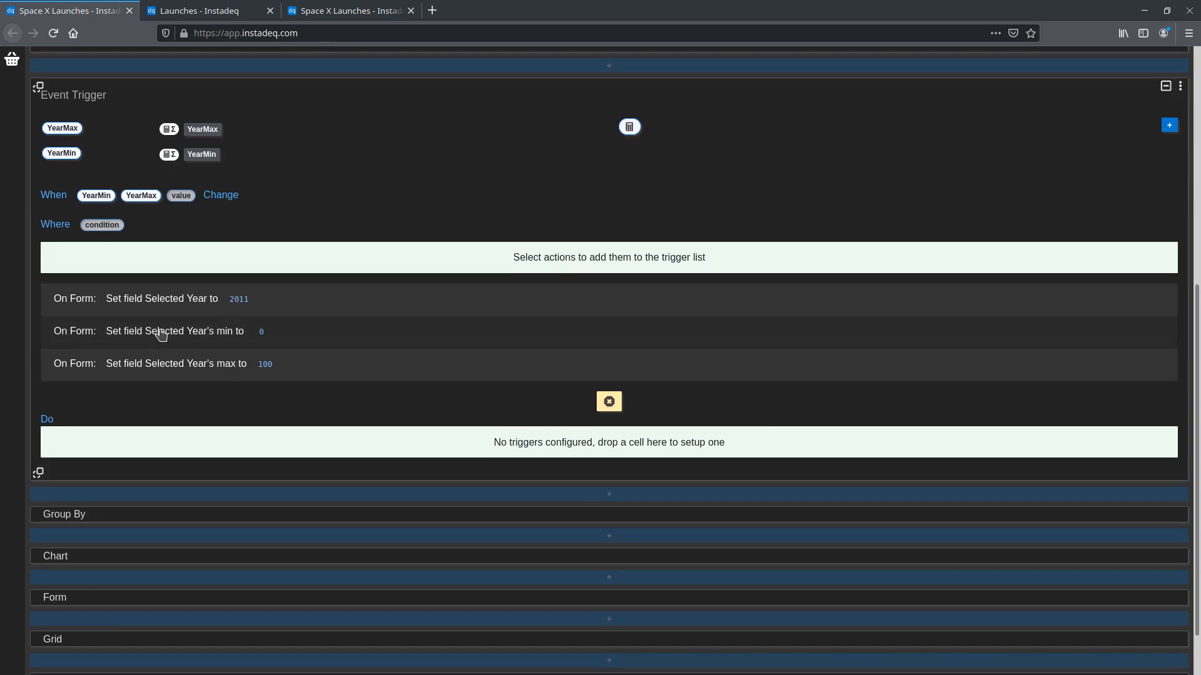
{"action": "left_click", "coordinate": [751, 345]}
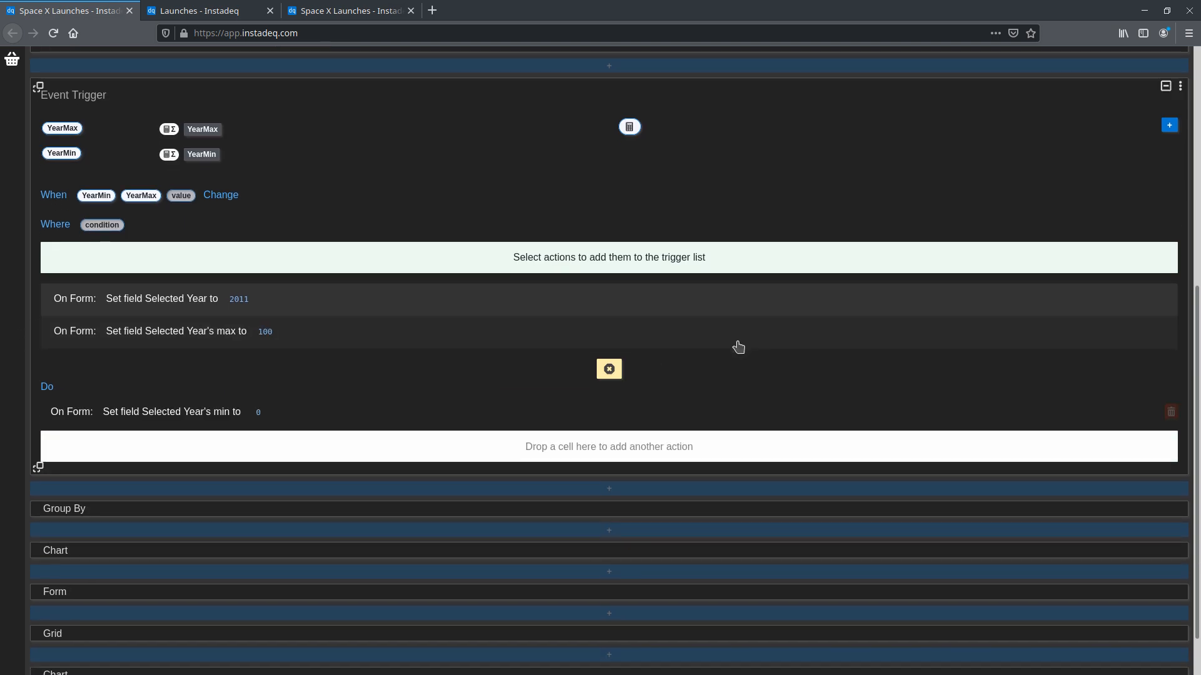
{"action": "left_click", "coordinate": [740, 343]}
{"action": "left_click", "coordinate": [602, 337]}
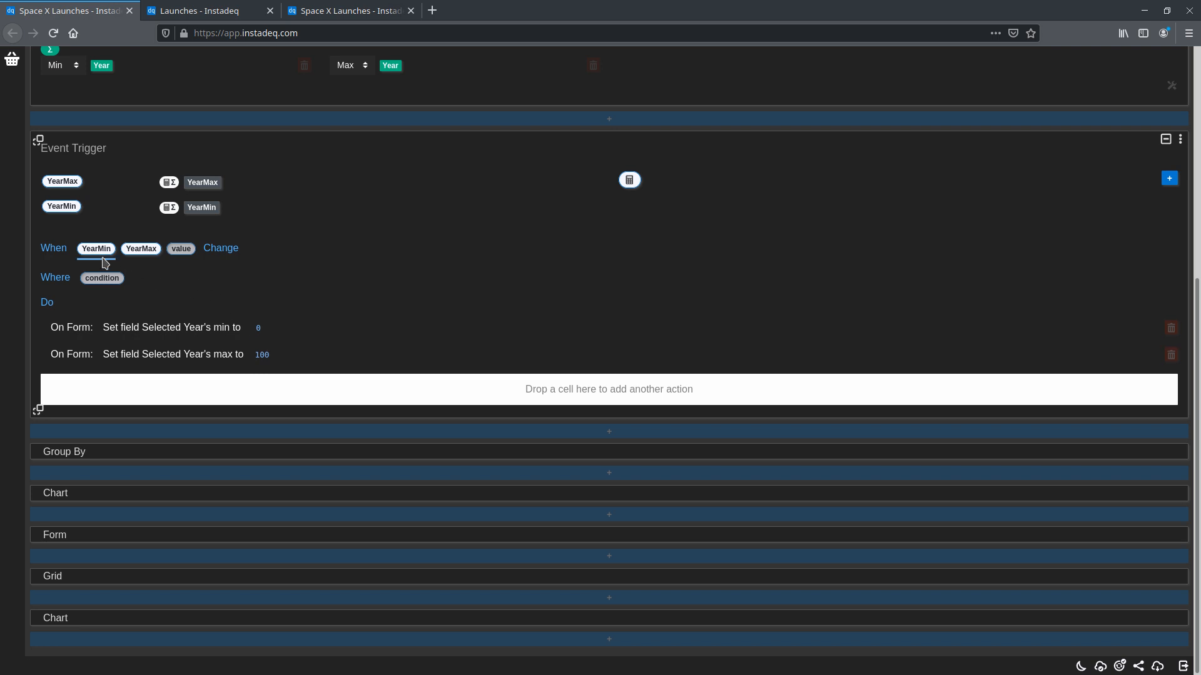
Set the trigger actions to use YearMin for Selected Year's min and YearMax for its max
{"action": "left_click_drag", "start_coordinate": [99, 256], "coordinate": [259, 328]}
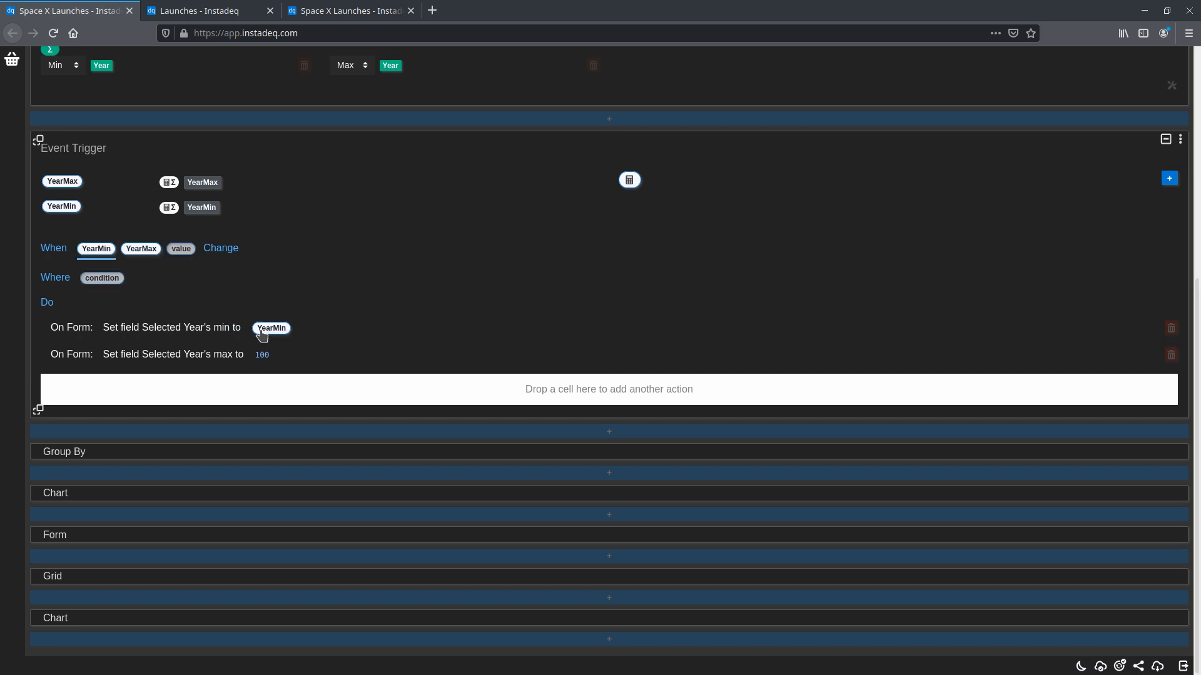
{"action": "left_click_drag", "start_coordinate": [130, 261], "coordinate": [281, 357]}
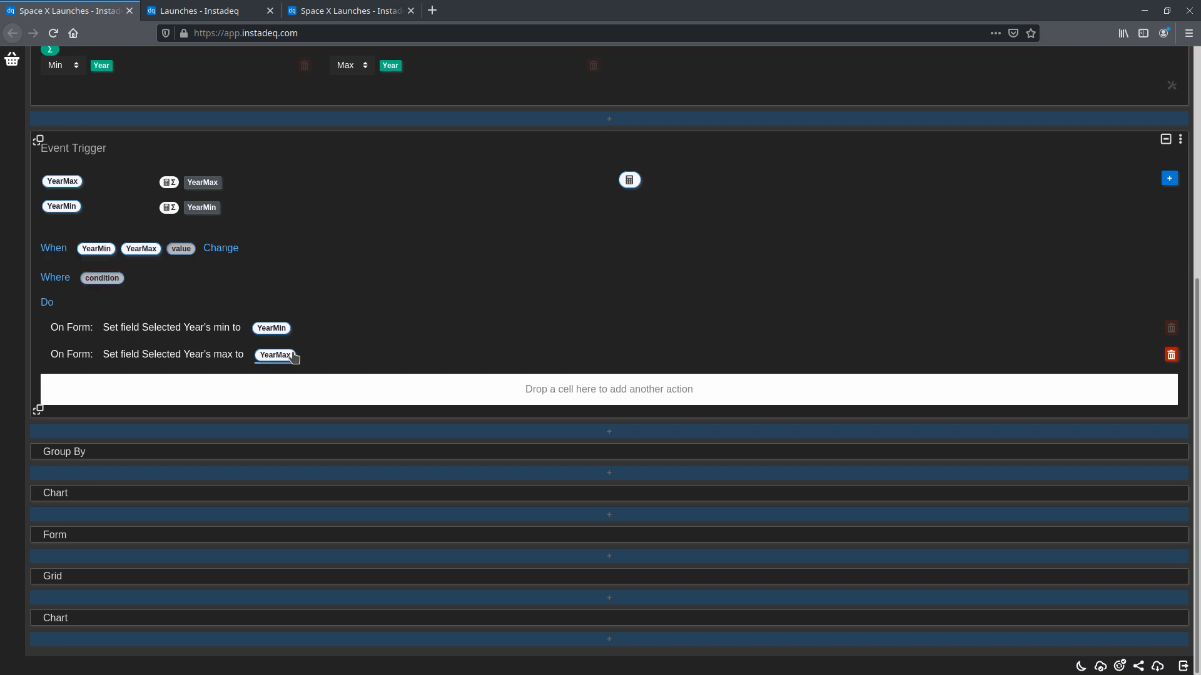
{"action": "scroll", "coordinate": [283, 209], "scroll_direction": "up", "scroll_amount": 5}
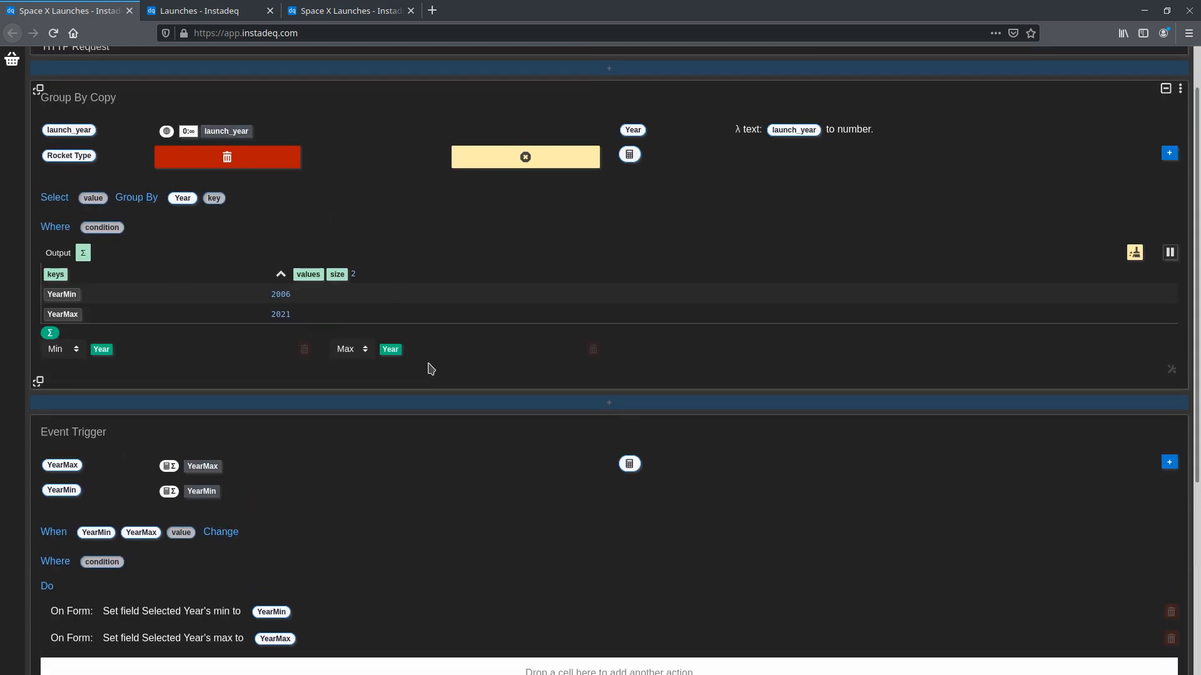
{"action": "scroll", "coordinate": [429, 367], "scroll_direction": "down", "scroll_amount": 5}
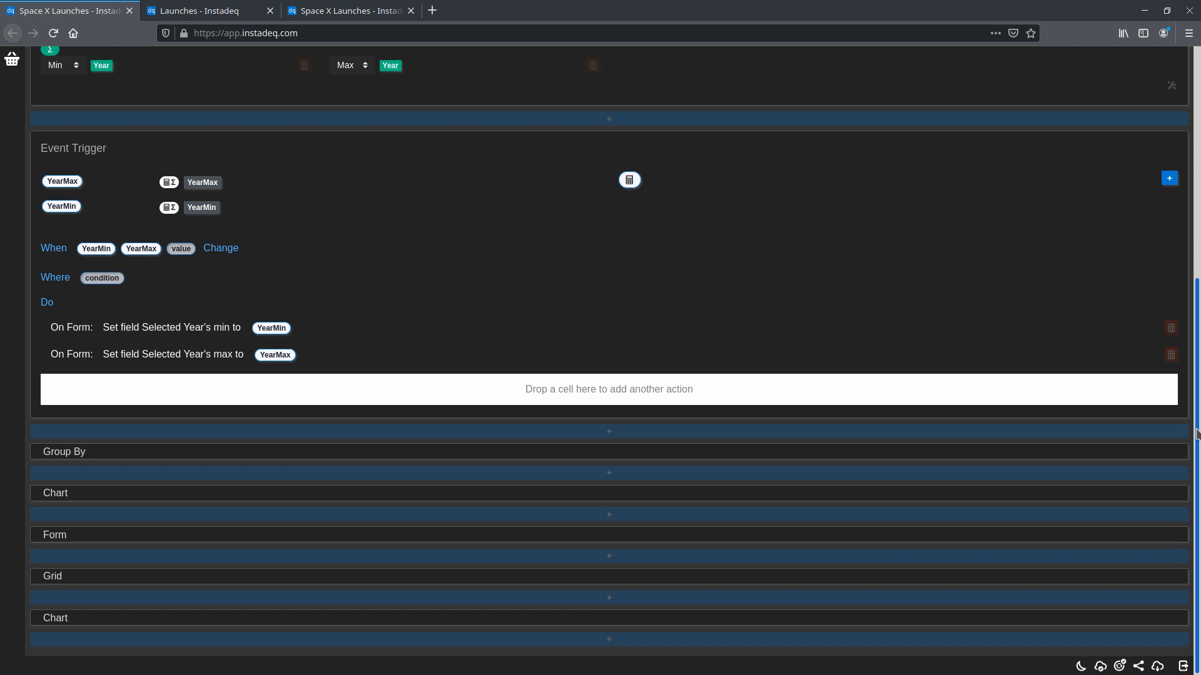
In the shared Space X Launches dashboard, select the v1.1 segment of the 2015 bar to check the table filtering
{"action": "left_click", "coordinate": [354, 19]}
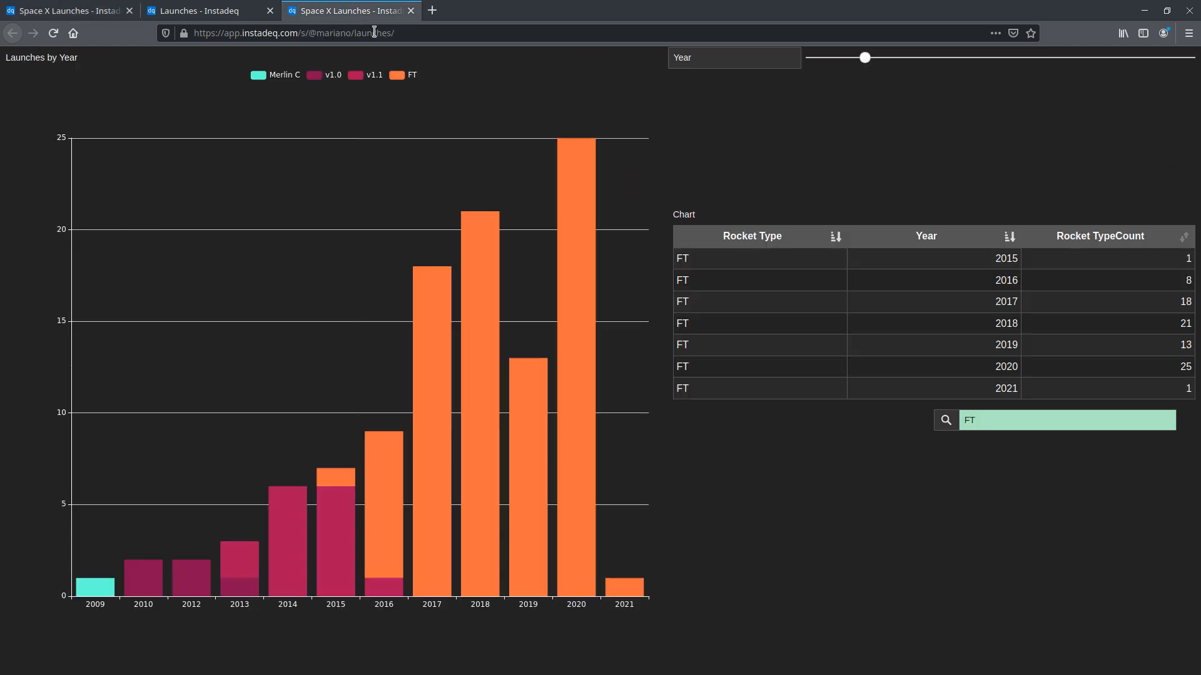
{"action": "left_click", "coordinate": [209, 12]}
{"action": "left_click", "coordinate": [347, 11]}
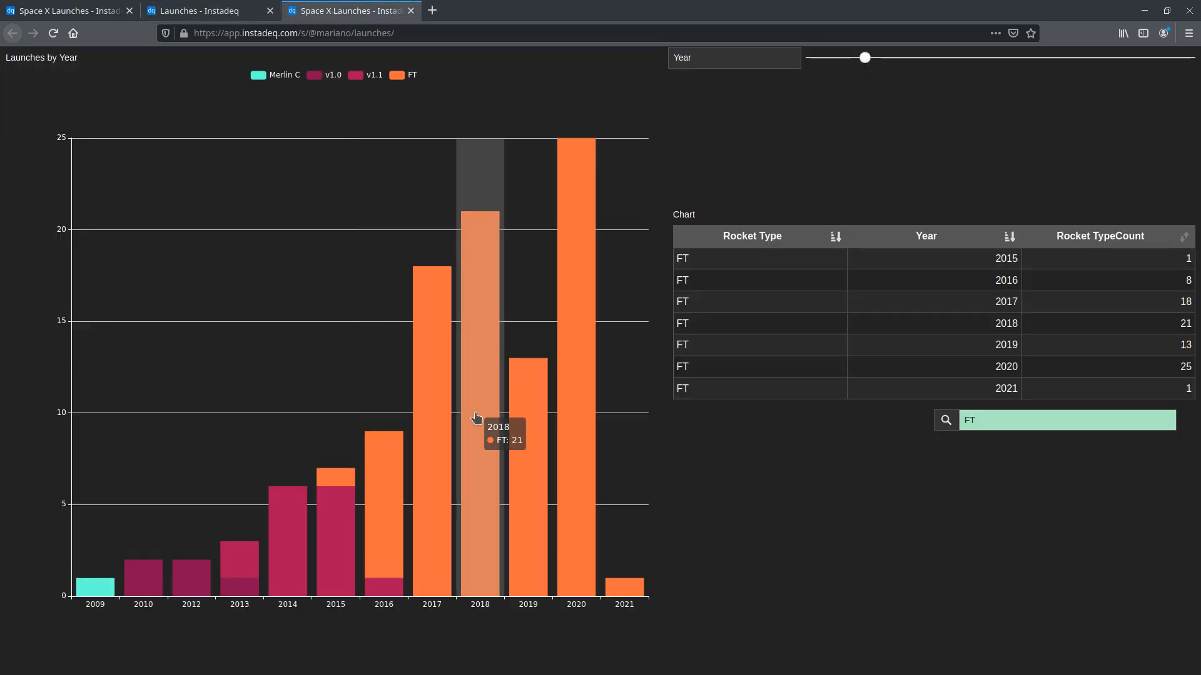
{"action": "left_click", "coordinate": [348, 544]}
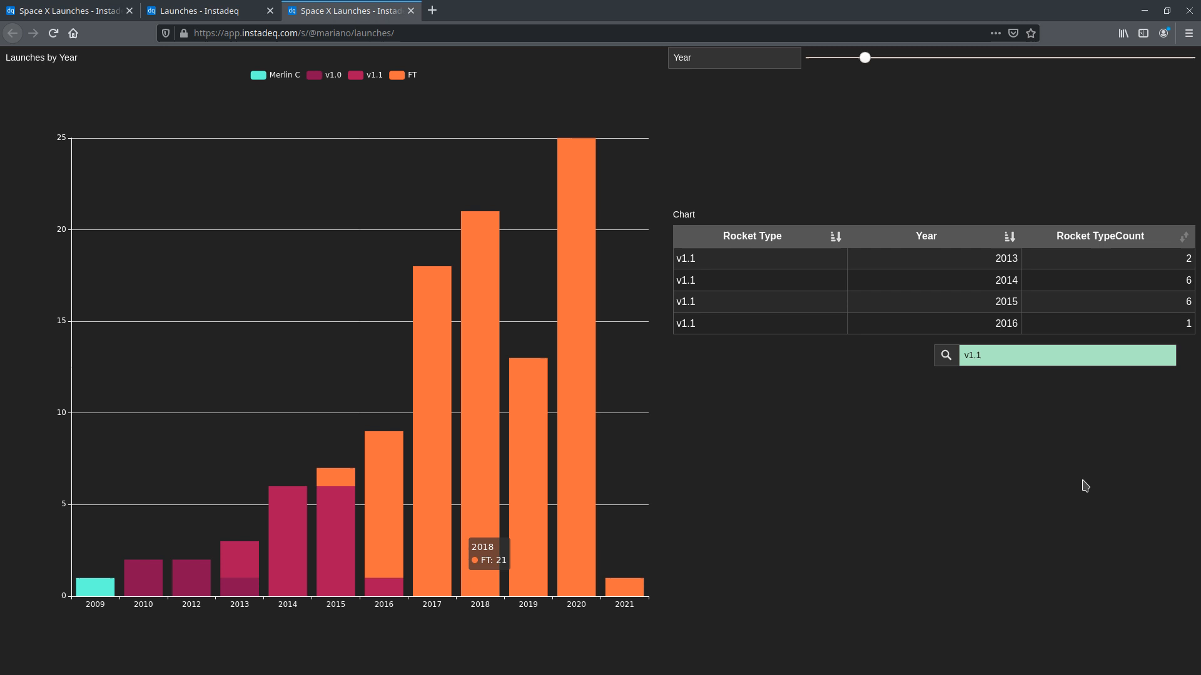
Return to the notebook and expand the table Chart cell and the stacked Chart cell
{"action": "left_click", "coordinate": [79, 10]}
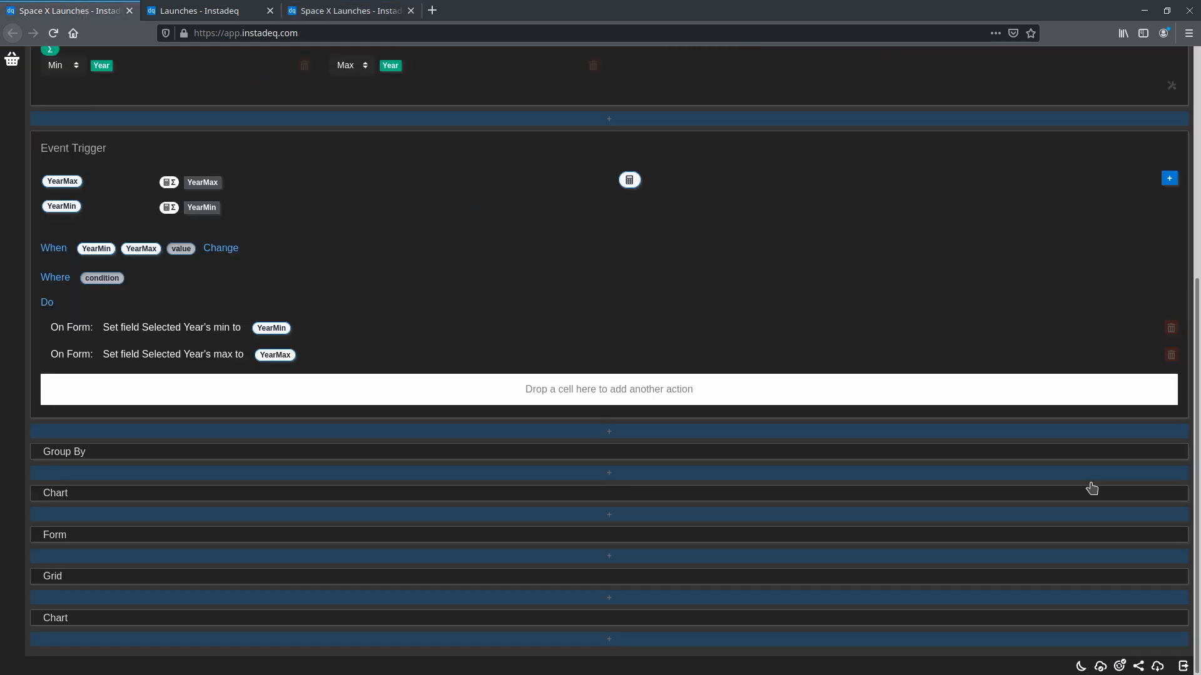
{"action": "left_click", "coordinate": [1184, 497]}
{"action": "scroll", "coordinate": [1099, 493], "scroll_direction": "down", "scroll_amount": 8}
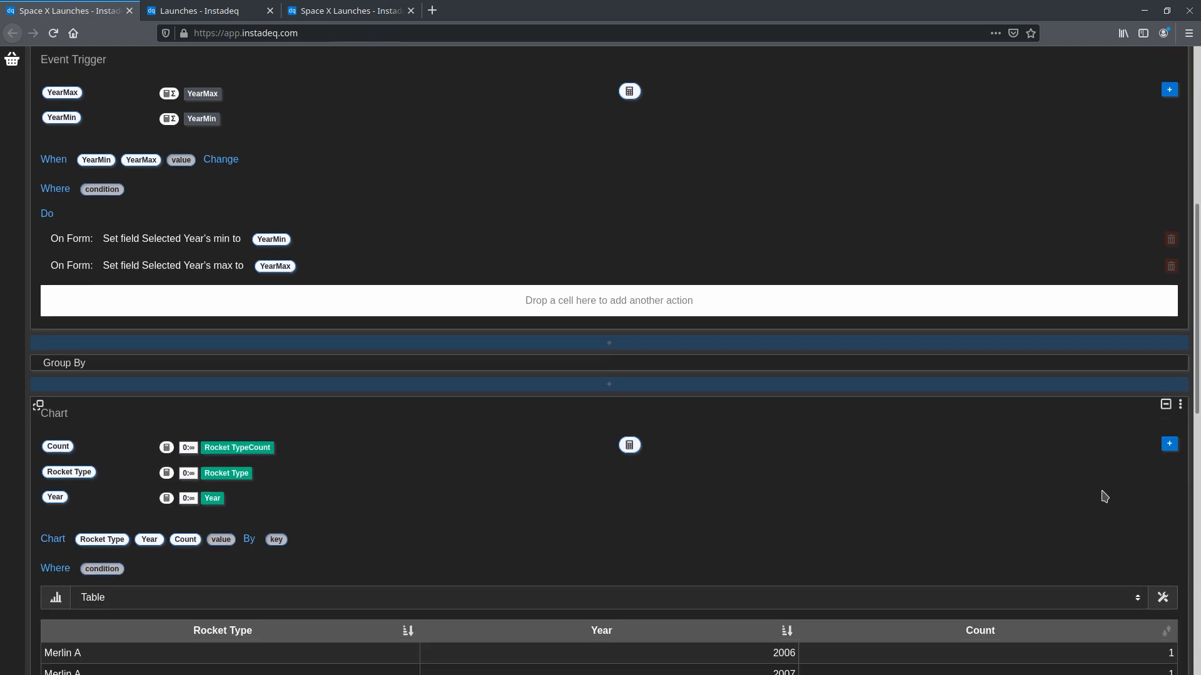
{"action": "scroll", "coordinate": [1196, 417], "scroll_direction": "down", "scroll_amount": 5}
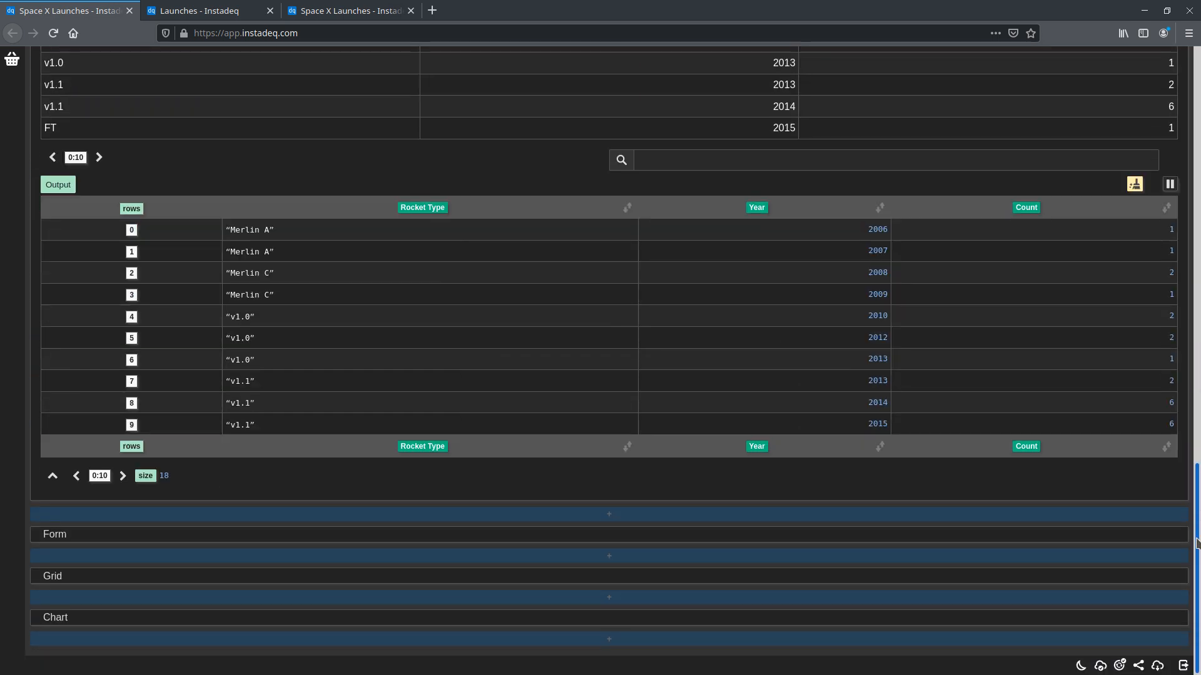
{"action": "left_click", "coordinate": [1165, 617]}
{"action": "scroll", "coordinate": [1094, 517], "scroll_direction": "down", "scroll_amount": 12}
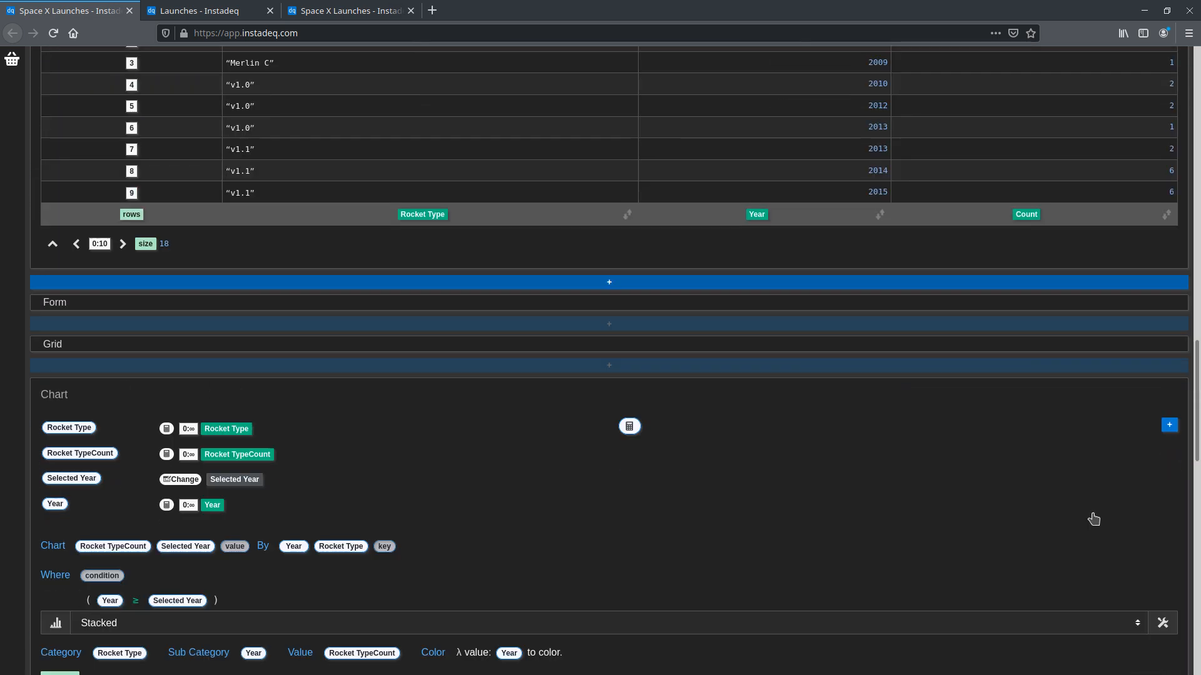
{"action": "scroll", "coordinate": [1013, 462], "scroll_direction": "down", "scroll_amount": 3}
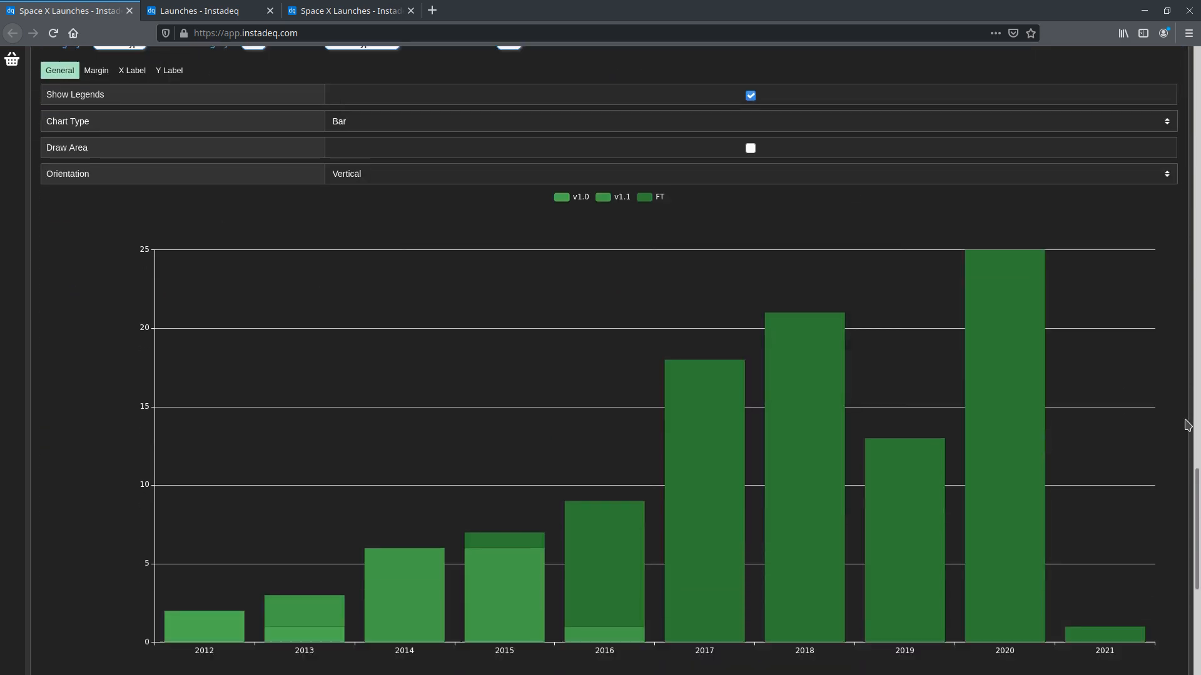
Show the stacked chart's Selected output and try it with the 2013, 2016 and 2018 bars
{"action": "left_click", "coordinate": [1014, 324]}
{"action": "left_click", "coordinate": [304, 456]}
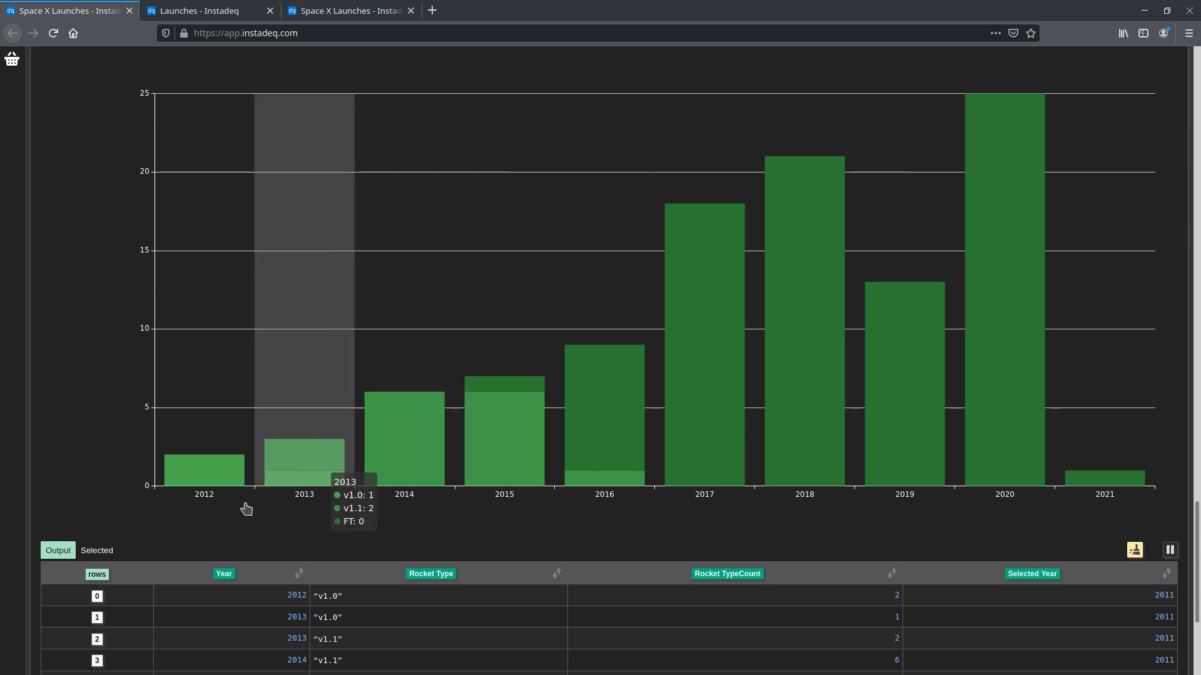
{"action": "left_click", "coordinate": [95, 550]}
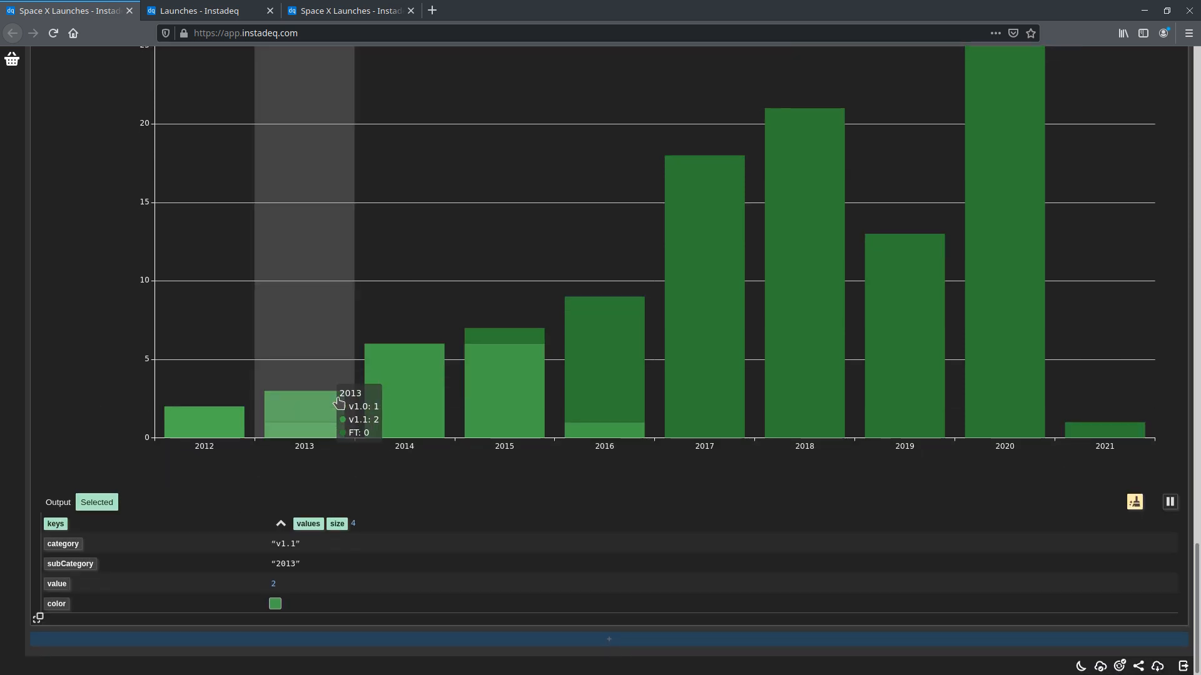
{"action": "left_click", "coordinate": [593, 367]}
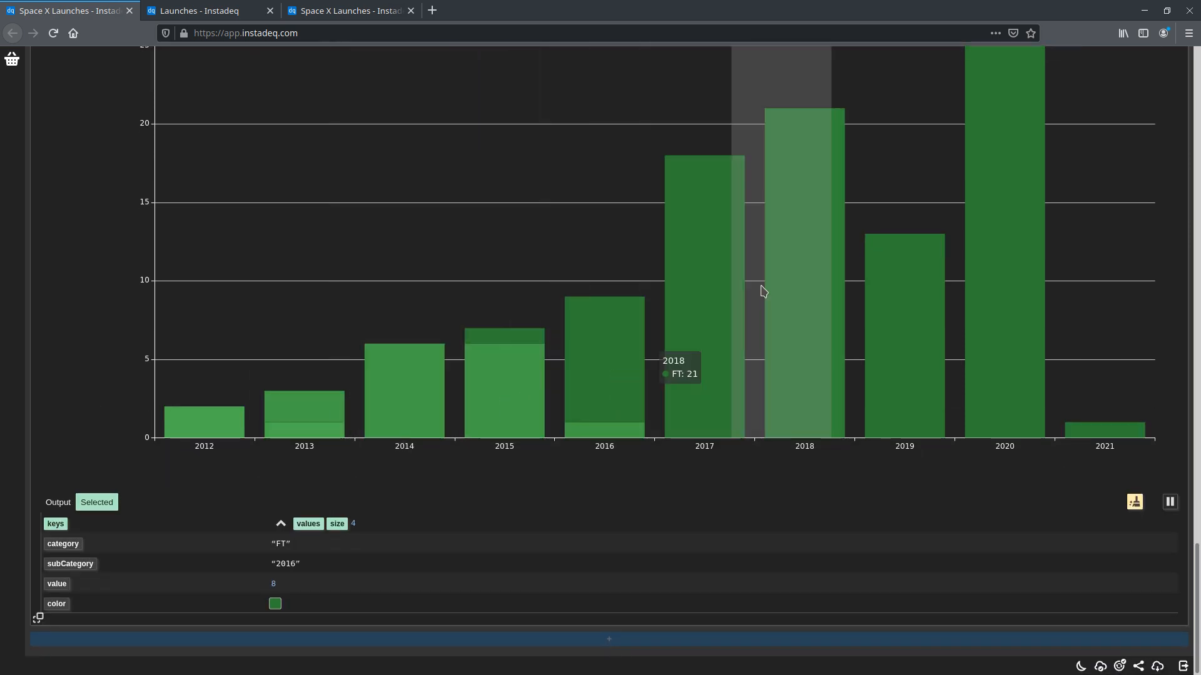
{"action": "left_click", "coordinate": [777, 289]}
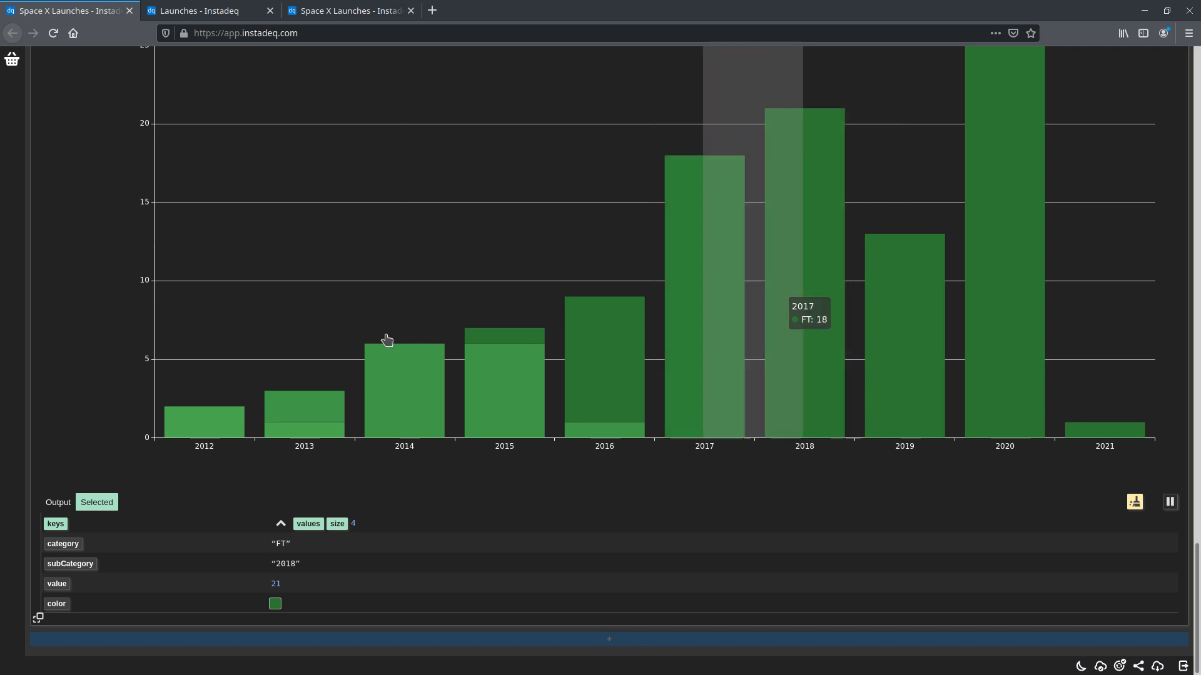
Insert an Event Trigger cell between Group By and the table Chart that reacts to changes of the stacked chart's selected category
{"action": "left_click", "coordinate": [12, 59]}
{"action": "left_click_drag", "start_coordinate": [69, 544], "coordinate": [133, 75]}
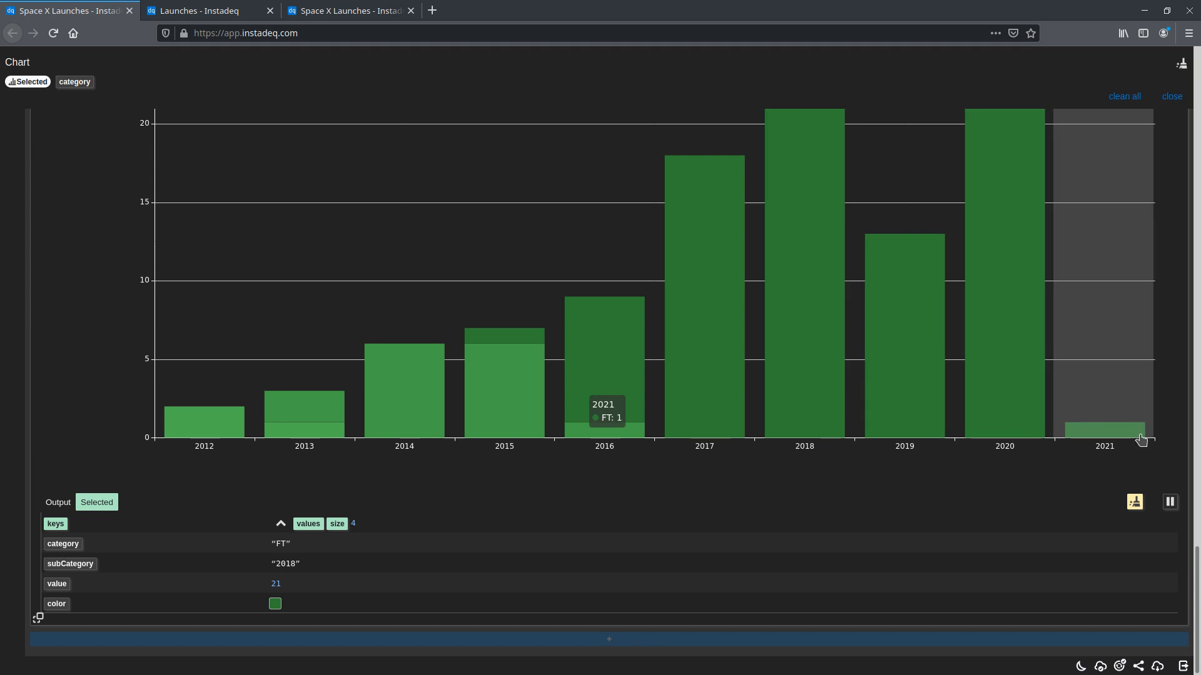
{"action": "left_click_drag", "start_coordinate": [1198, 586], "coordinate": [1188, 269]}
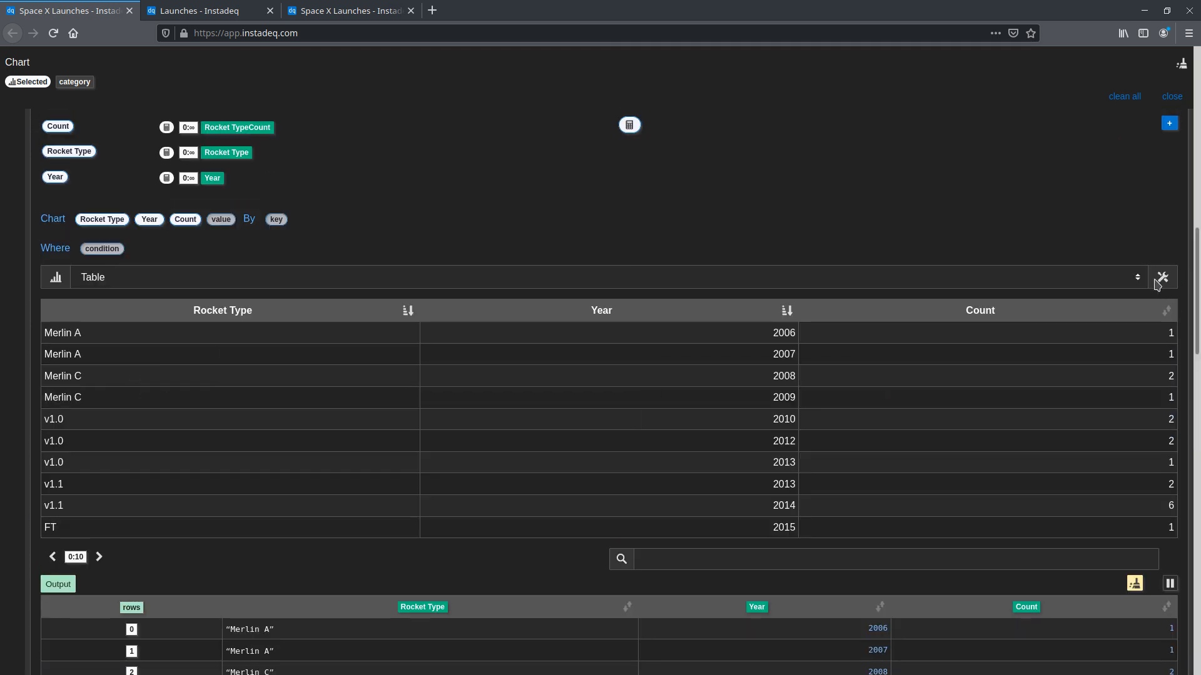
{"action": "scroll", "coordinate": [822, 269], "scroll_direction": "up", "scroll_amount": 3}
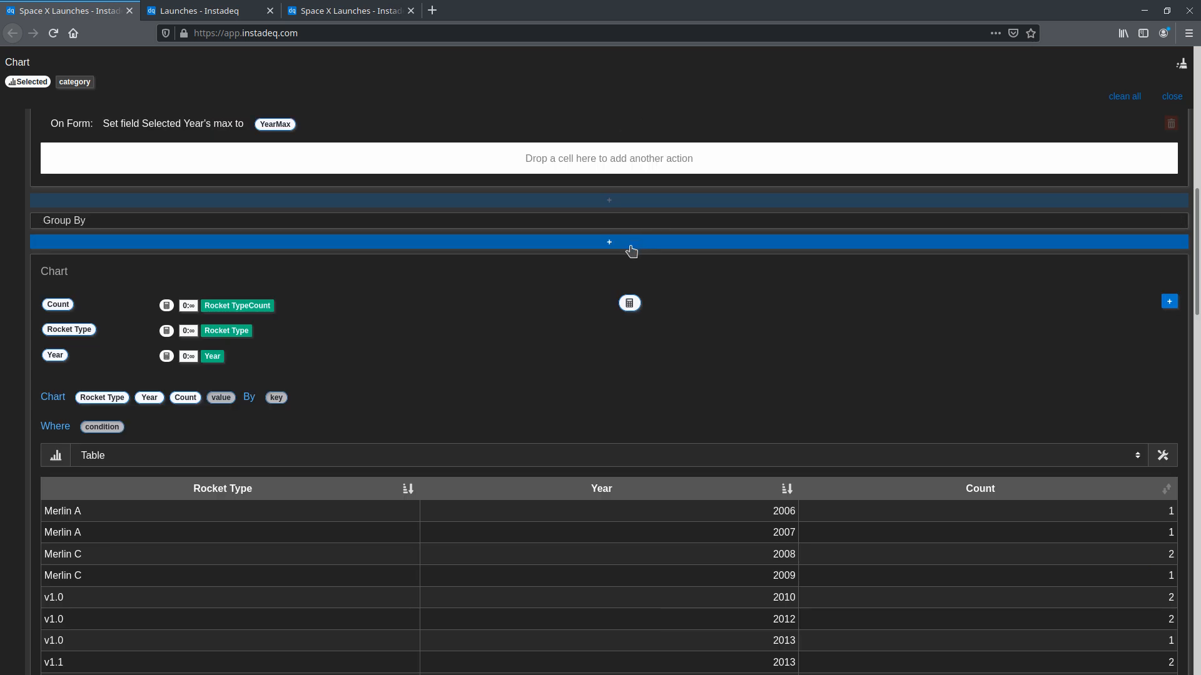
{"action": "left_click", "coordinate": [631, 248]}
{"action": "left_click", "coordinate": [955, 336]}
{"action": "left_click_drag", "start_coordinate": [74, 82], "coordinate": [97, 342]}
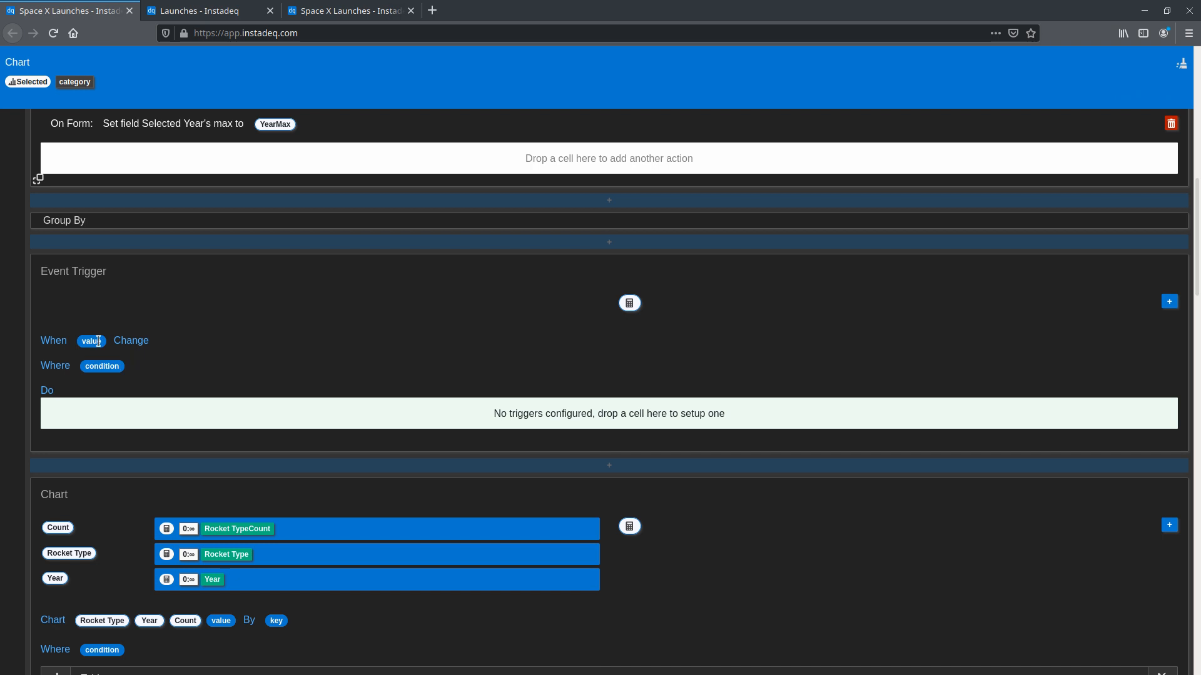
Add a trigger action that sets the table Chart's filterText to category
{"action": "scroll", "coordinate": [437, 356], "scroll_direction": "down", "scroll_amount": 3}
{"action": "left_click_drag", "start_coordinate": [37, 282], "coordinate": [187, 207]}
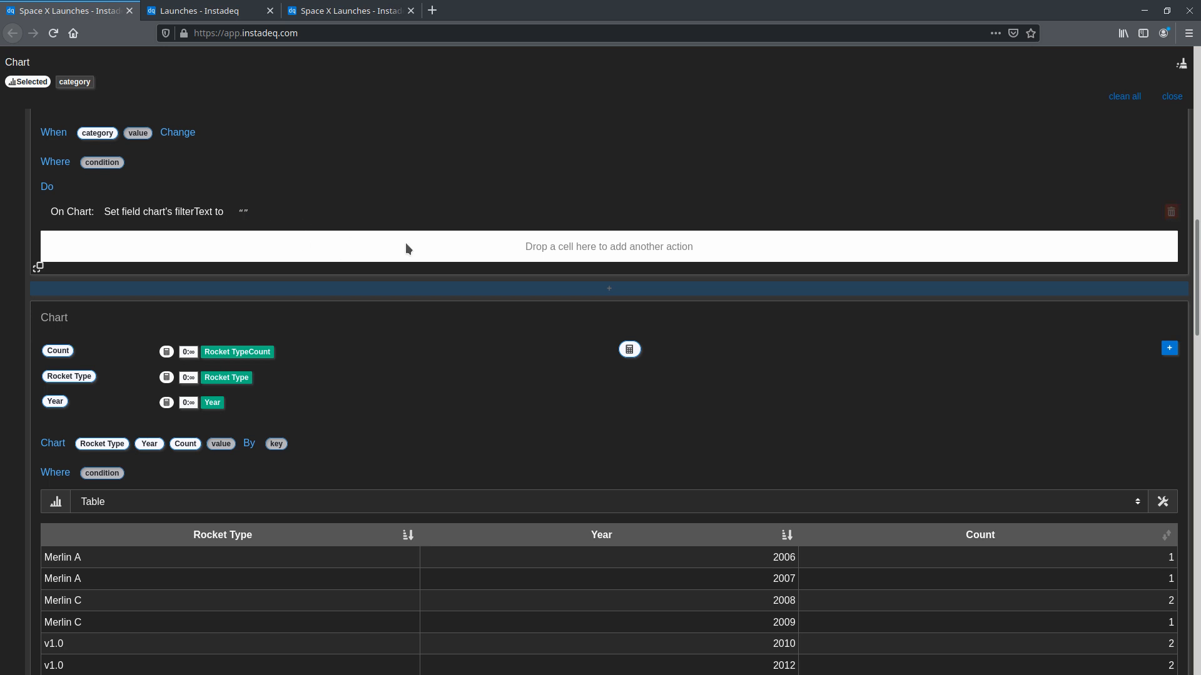
{"action": "scroll", "coordinate": [407, 247], "scroll_direction": "up", "scroll_amount": 2}
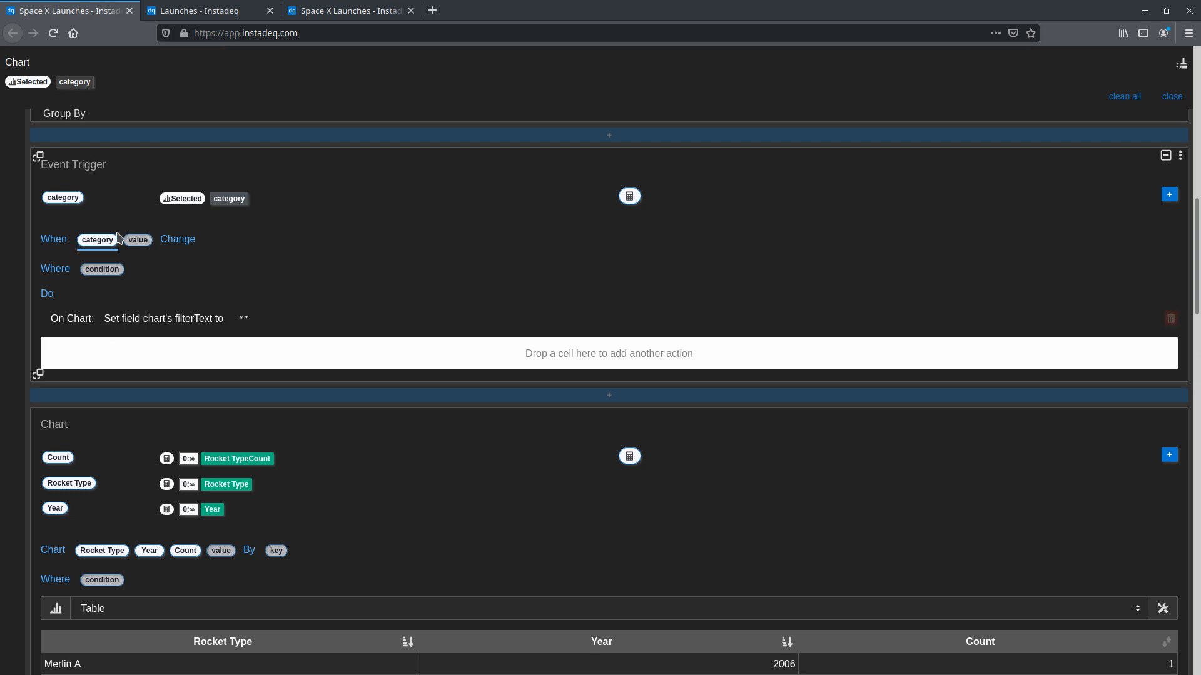
{"action": "left_click_drag", "start_coordinate": [128, 237], "coordinate": [237, 324]}
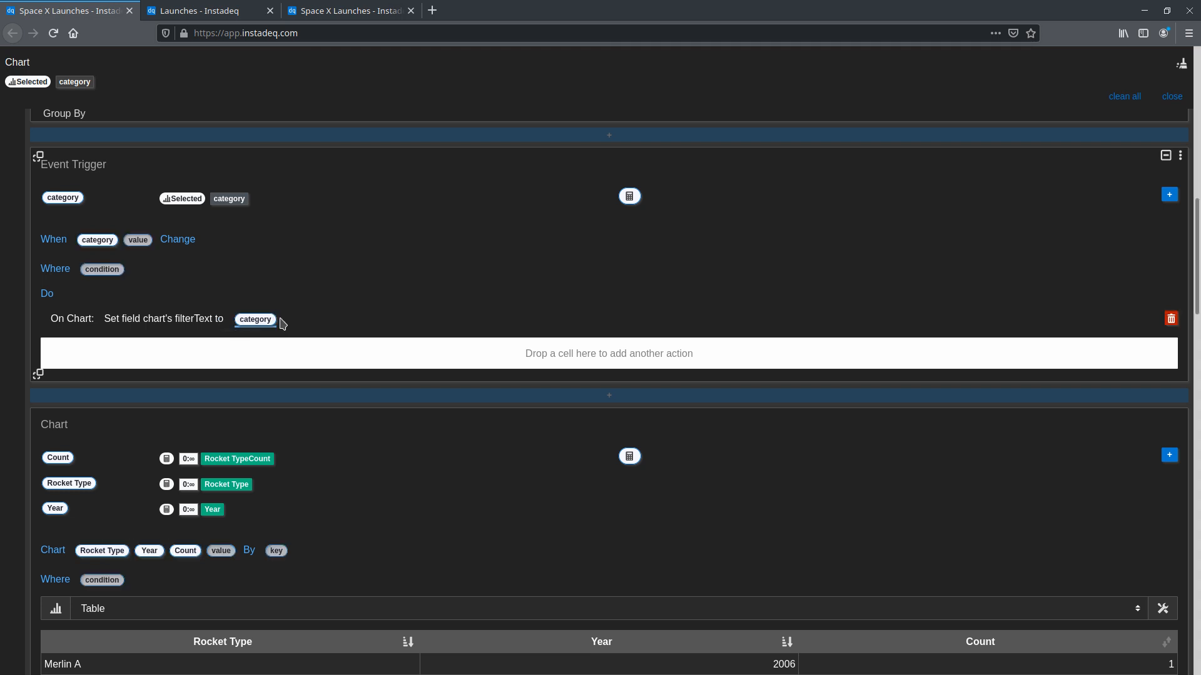
Select the FT bar for 2020 in the stacked chart and check the table Chart's filter
{"action": "left_click_drag", "start_coordinate": [1190, 291], "coordinate": [1199, 635]}
{"action": "left_click", "coordinate": [1010, 387]}
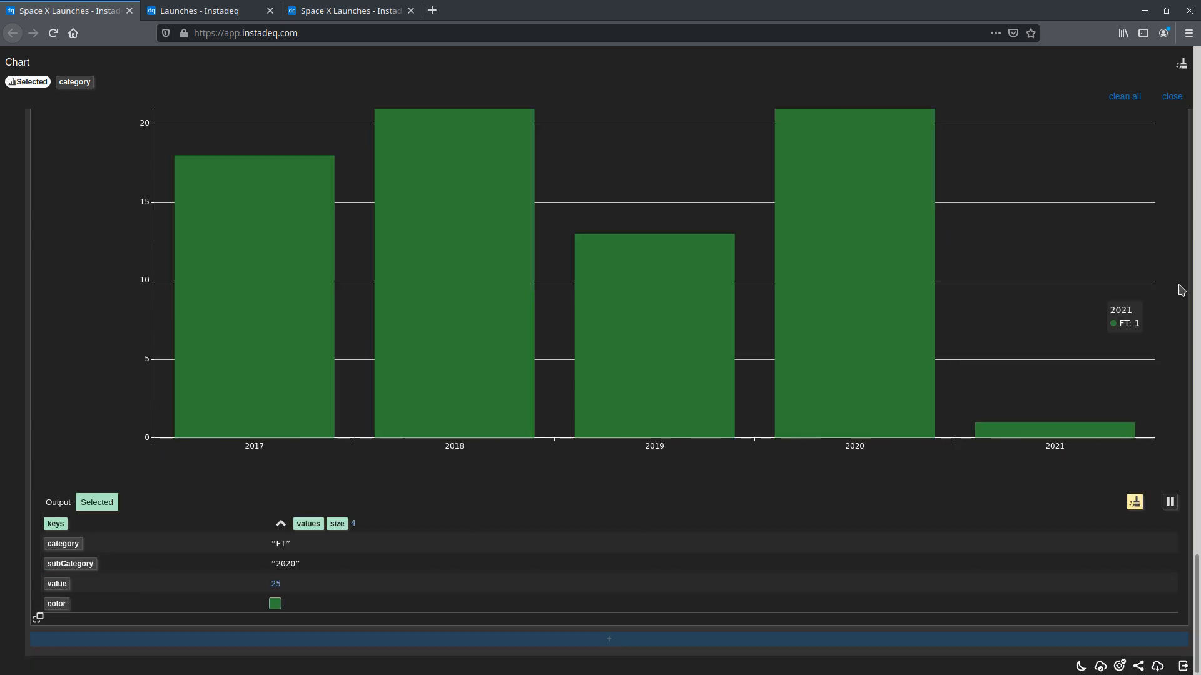
{"action": "scroll", "coordinate": [1180, 290], "scroll_direction": "up", "scroll_amount": 15}
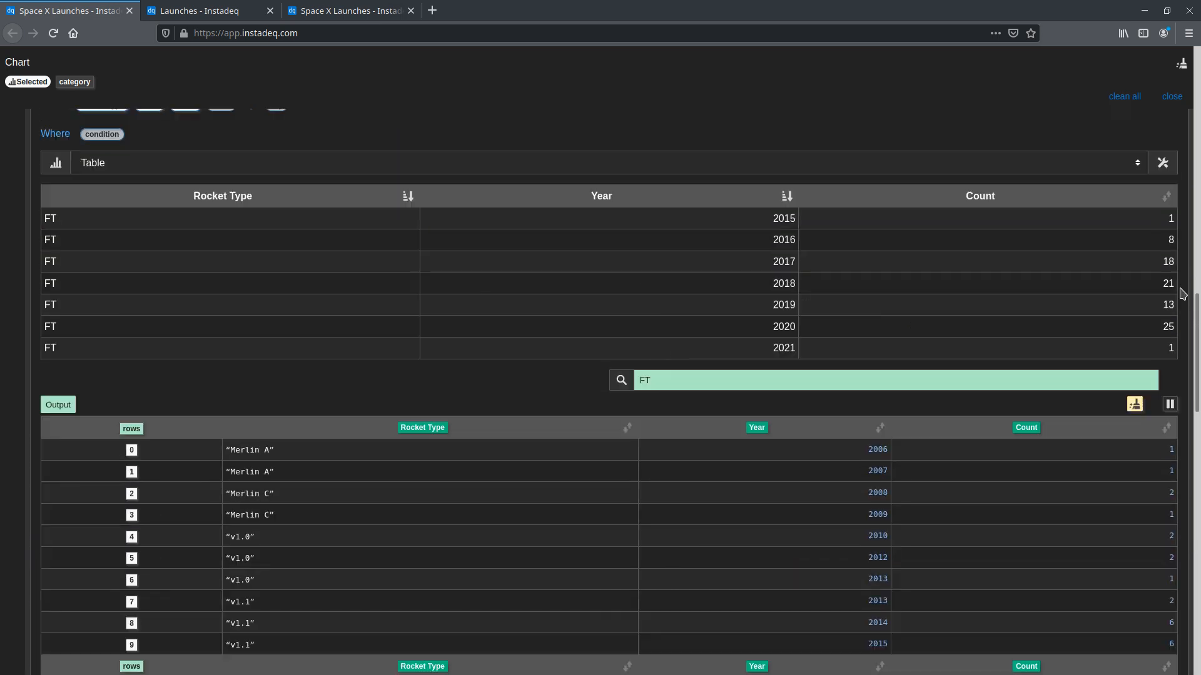
{"action": "scroll", "coordinate": [729, 483], "scroll_direction": "up", "scroll_amount": 6}
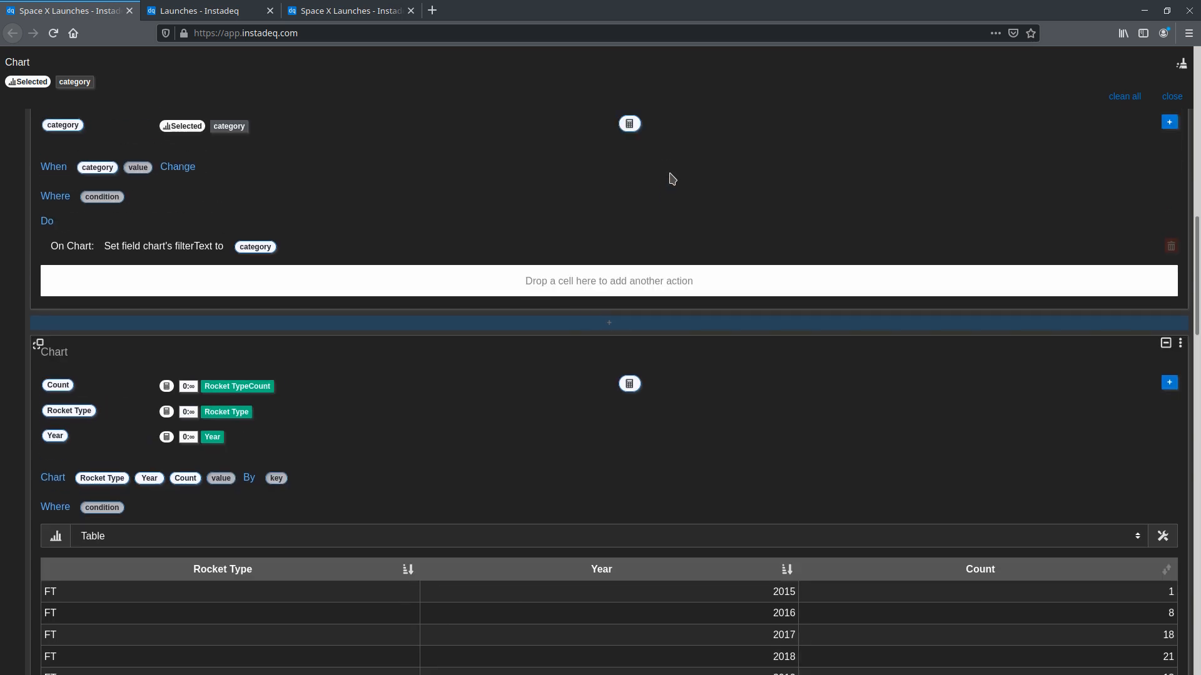
{"action": "scroll", "coordinate": [672, 179], "scroll_direction": "up", "scroll_amount": 3}
Expand the Grid cell, share it publicly again as launches with the Light theme, and open the shared page
{"action": "left_click_drag", "start_coordinate": [1197, 249], "coordinate": [1197, 492]}
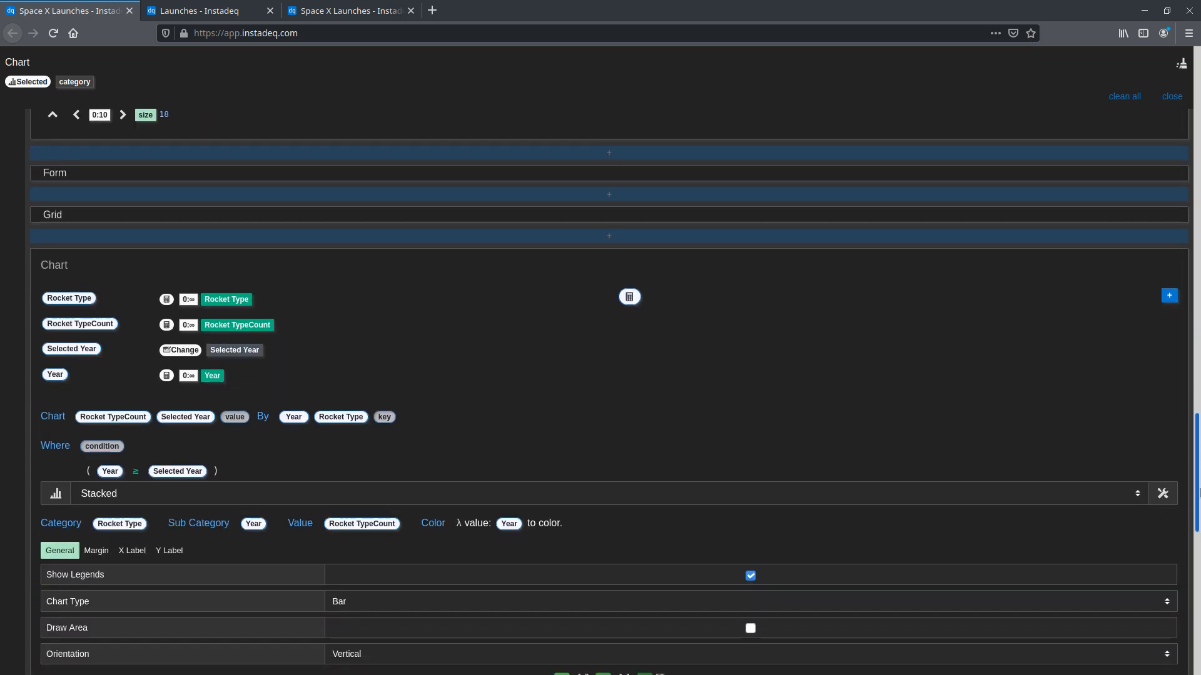
{"action": "left_click", "coordinate": [1165, 216]}
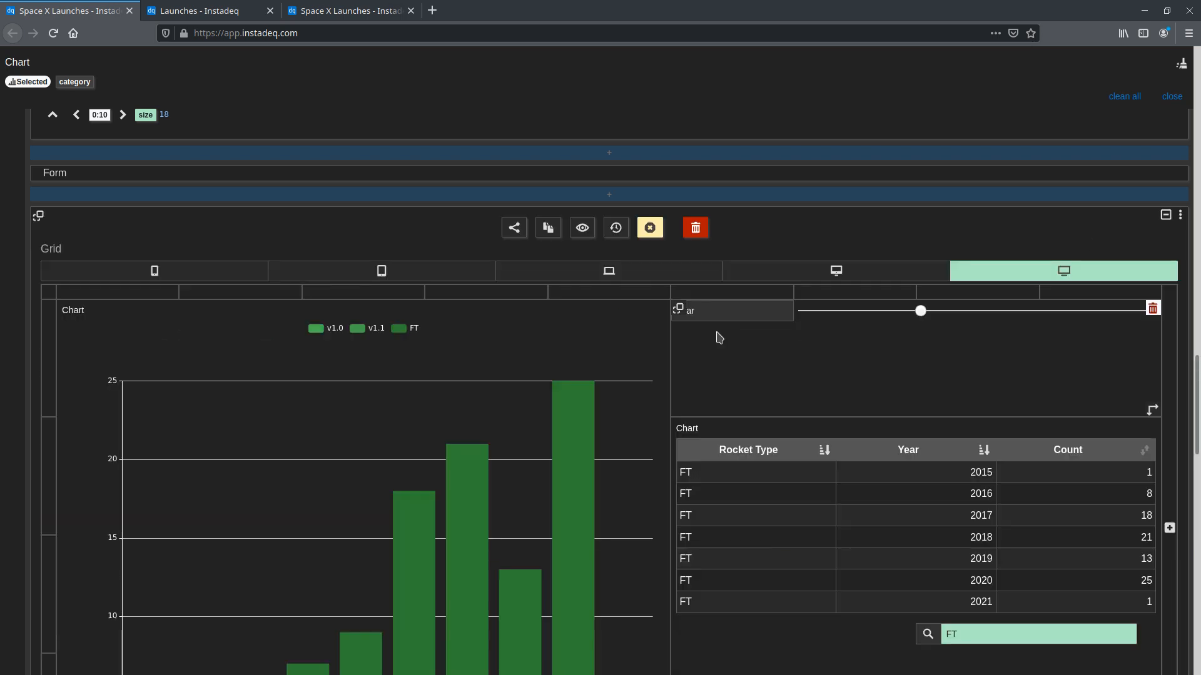
{"action": "left_click", "coordinate": [519, 232]}
{"action": "left_click", "coordinate": [387, 387]}
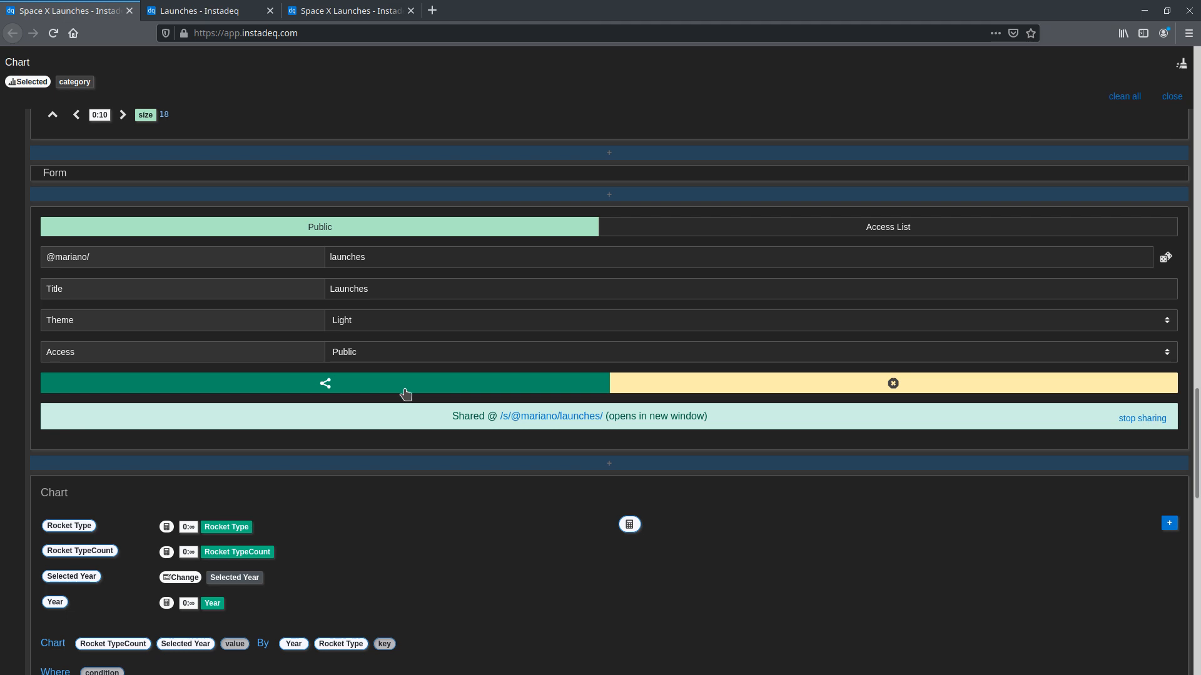
{"action": "left_click", "coordinate": [527, 418]}
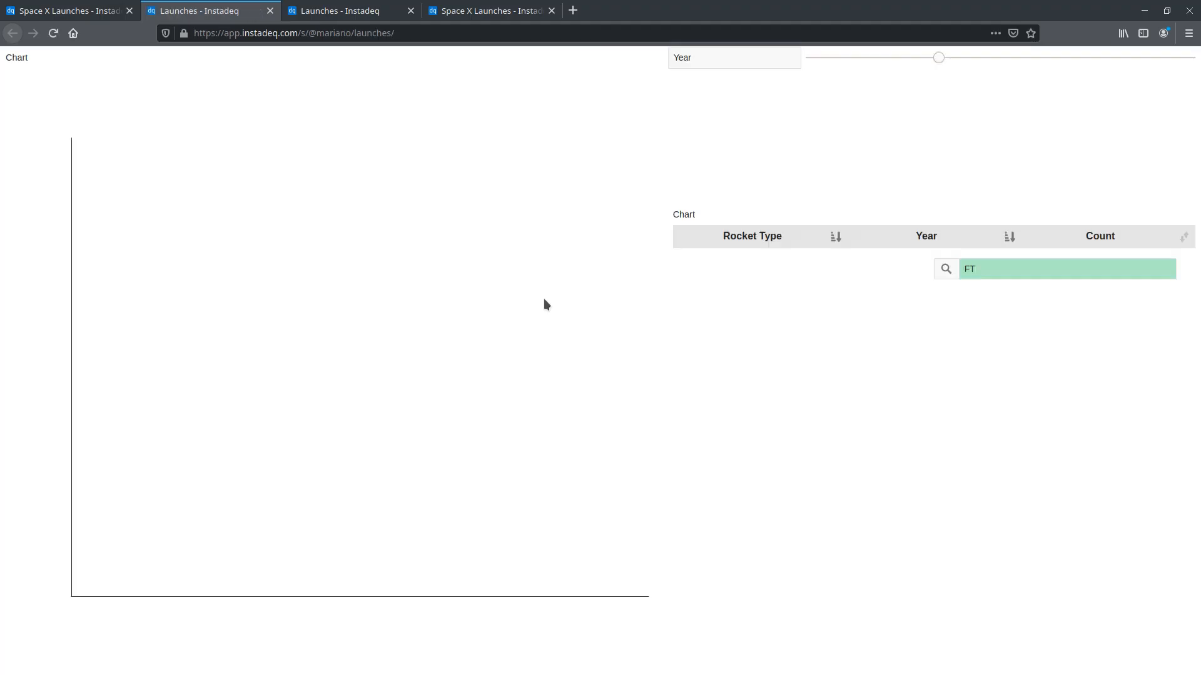
Lower the dashboard's Year slider to show launches from 2006 and test the table filter with the 2008, 2017 and 2007 bars
{"action": "left_click_drag", "start_coordinate": [966, 61], "coordinate": [795, 75]}
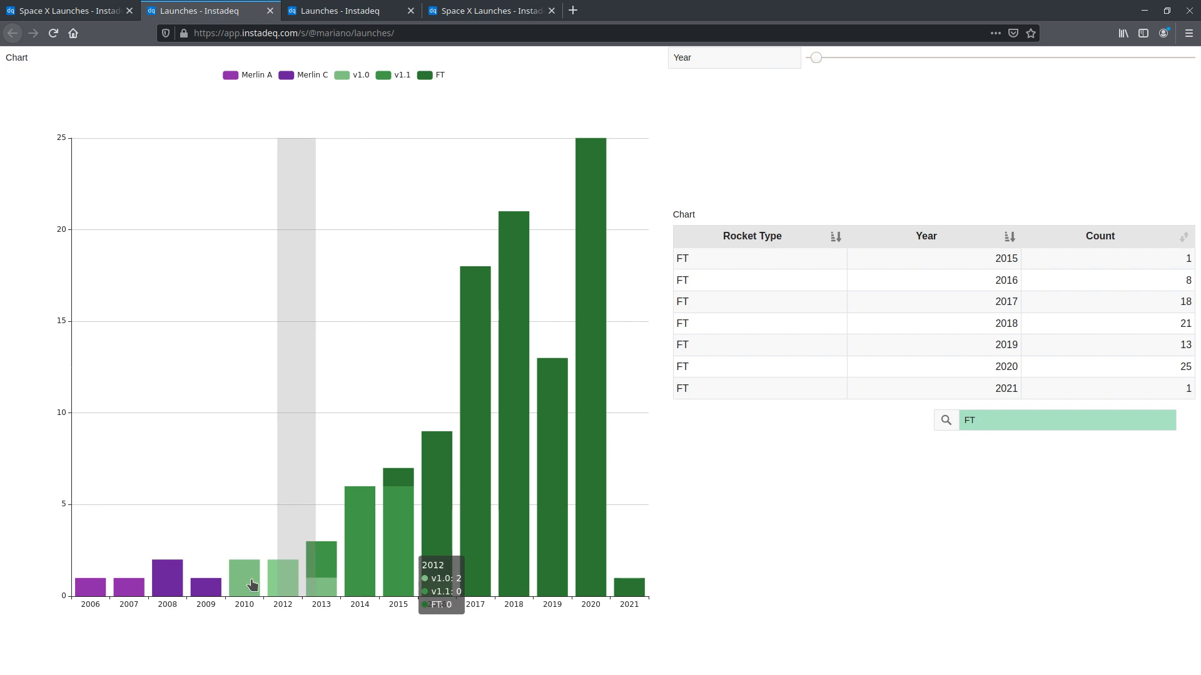
{"action": "left_click", "coordinate": [173, 582]}
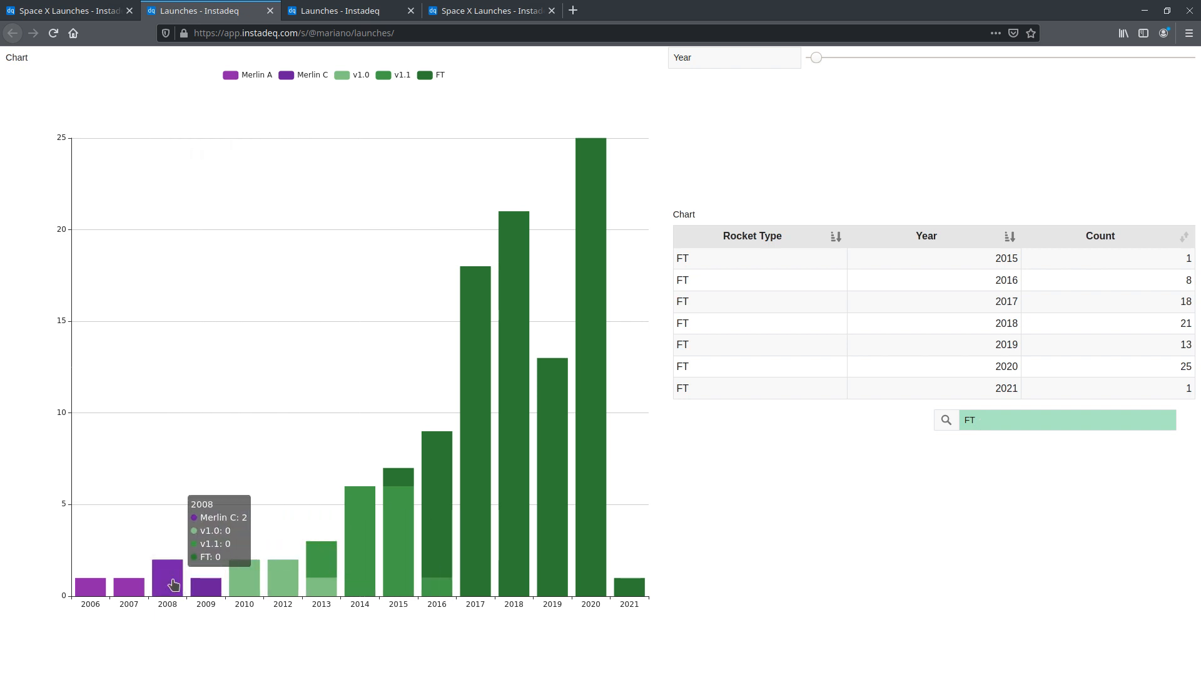
{"action": "left_click", "coordinate": [477, 483]}
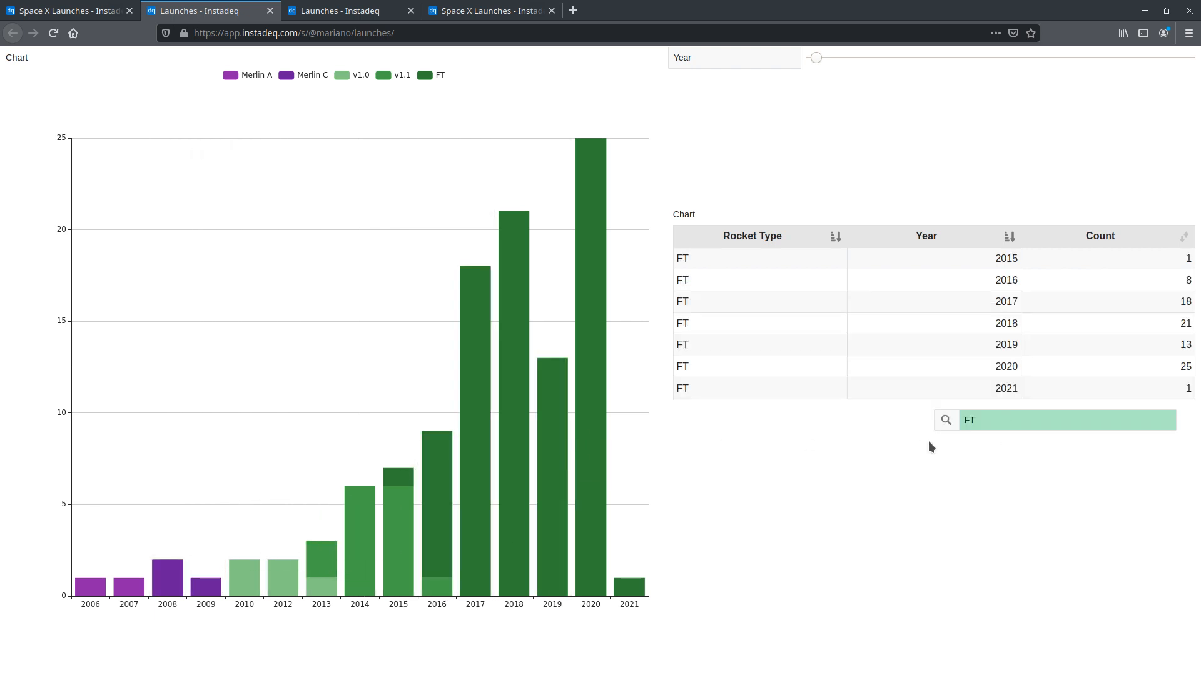
{"action": "left_click", "coordinate": [132, 591]}
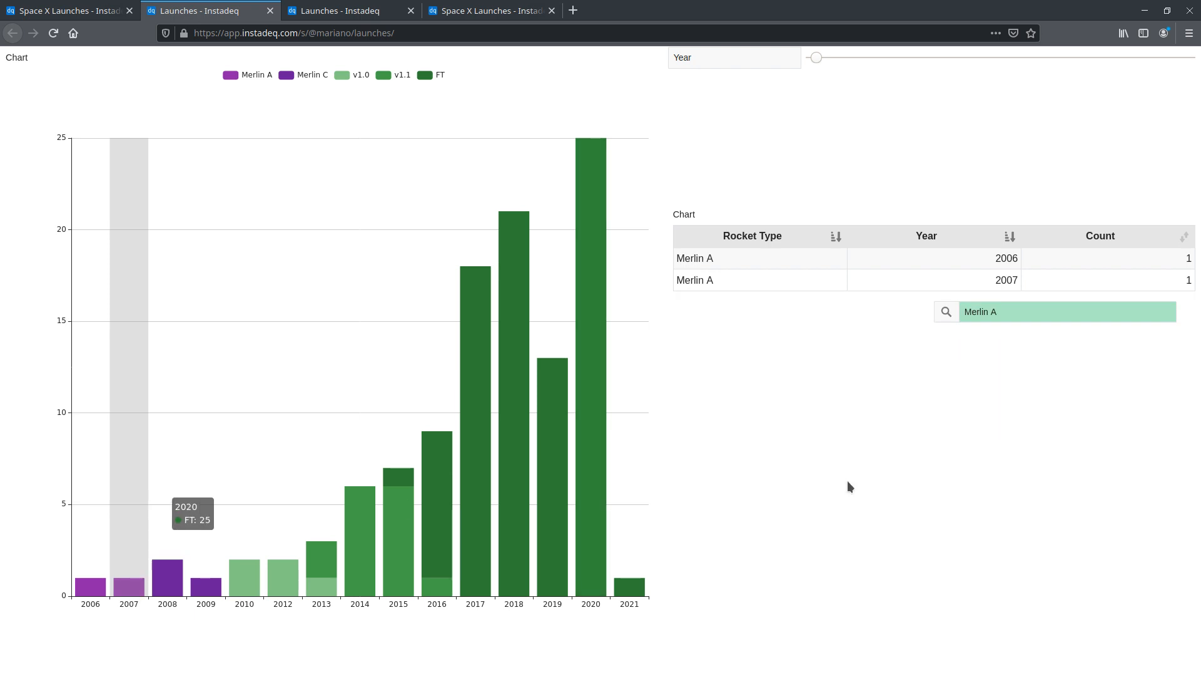